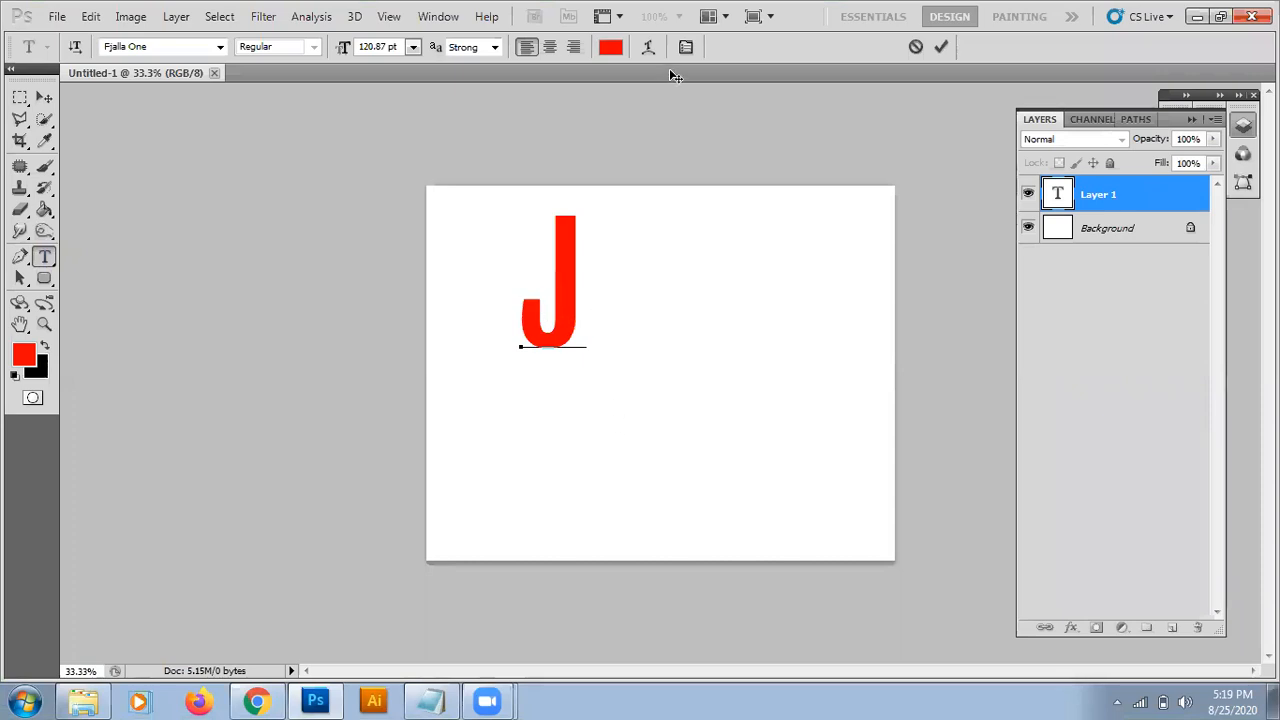
Commit the red "J." text and move it slightly left on the canvas.
click(943, 47)
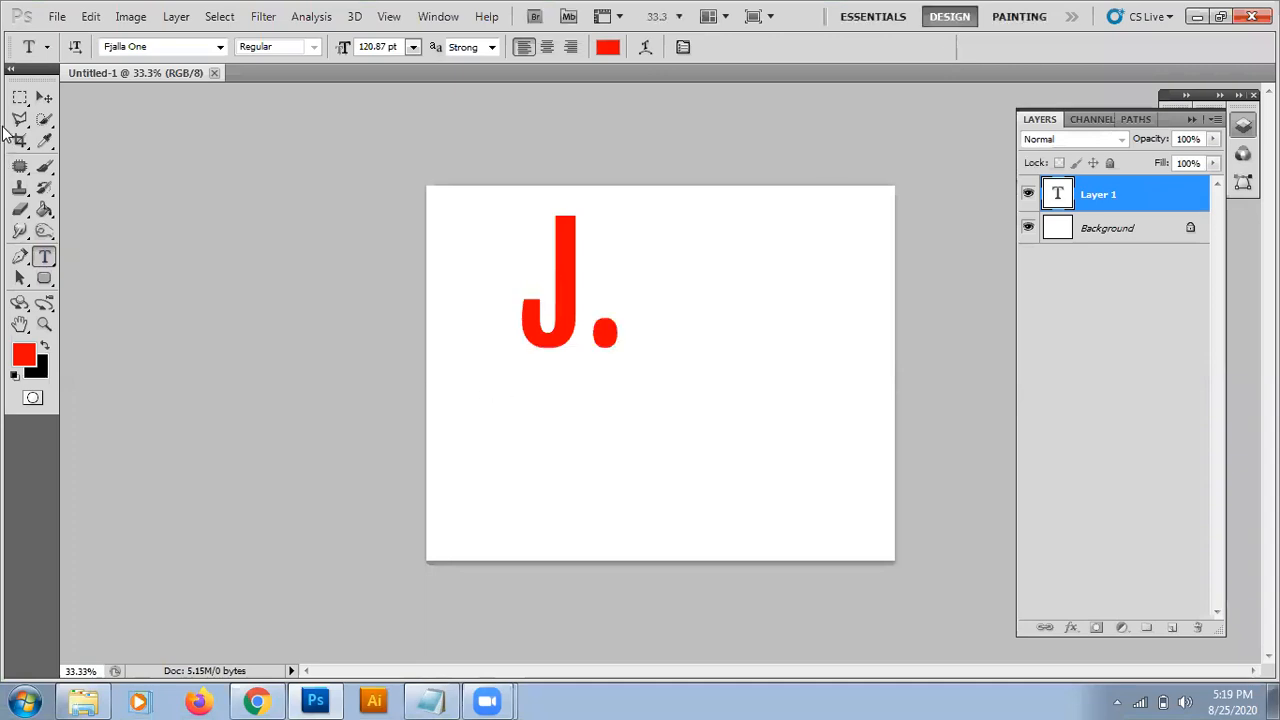
click(44, 97)
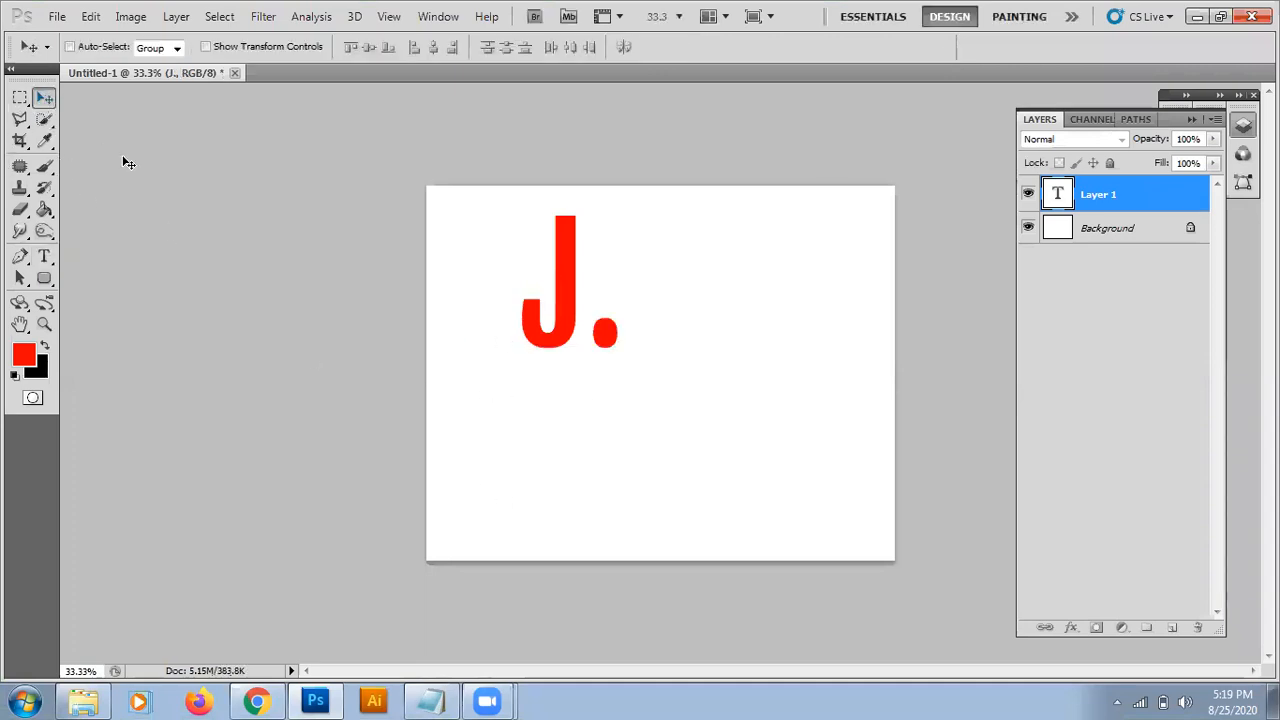
drag(561, 344, 527, 343)
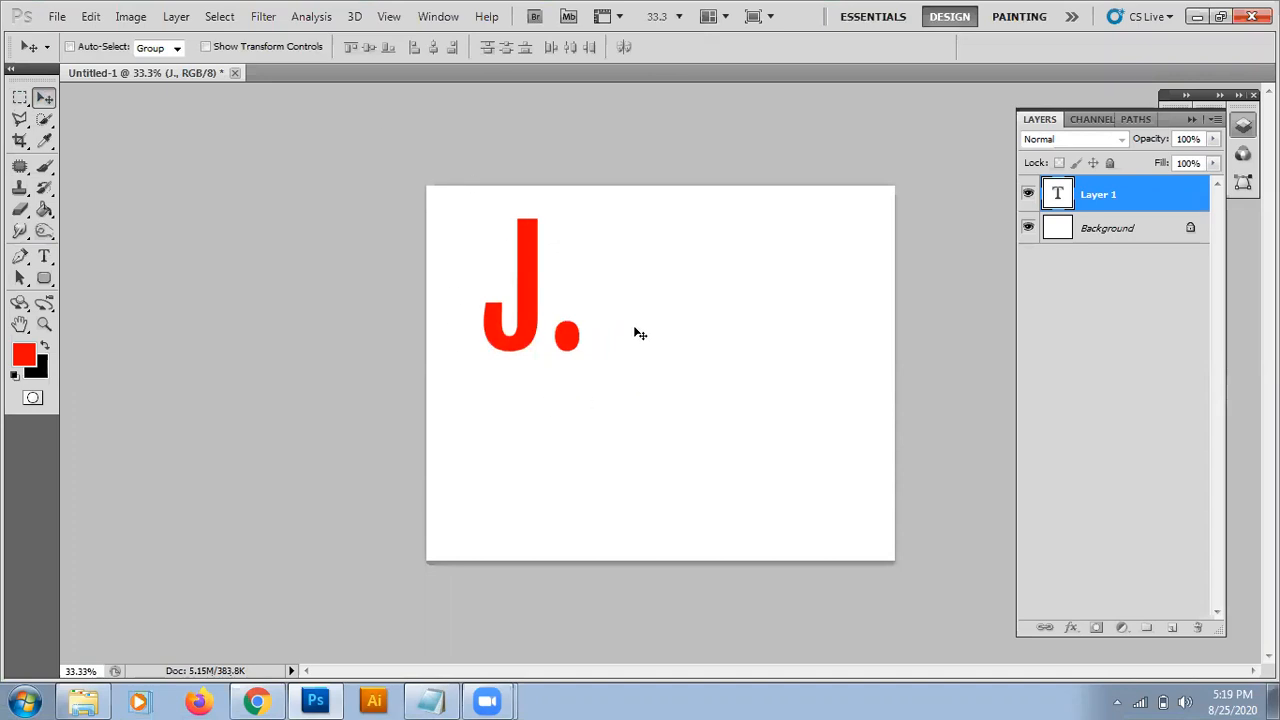
Scale the "J." text proportionally to about 218% and center it on the canvas.
click(92, 17)
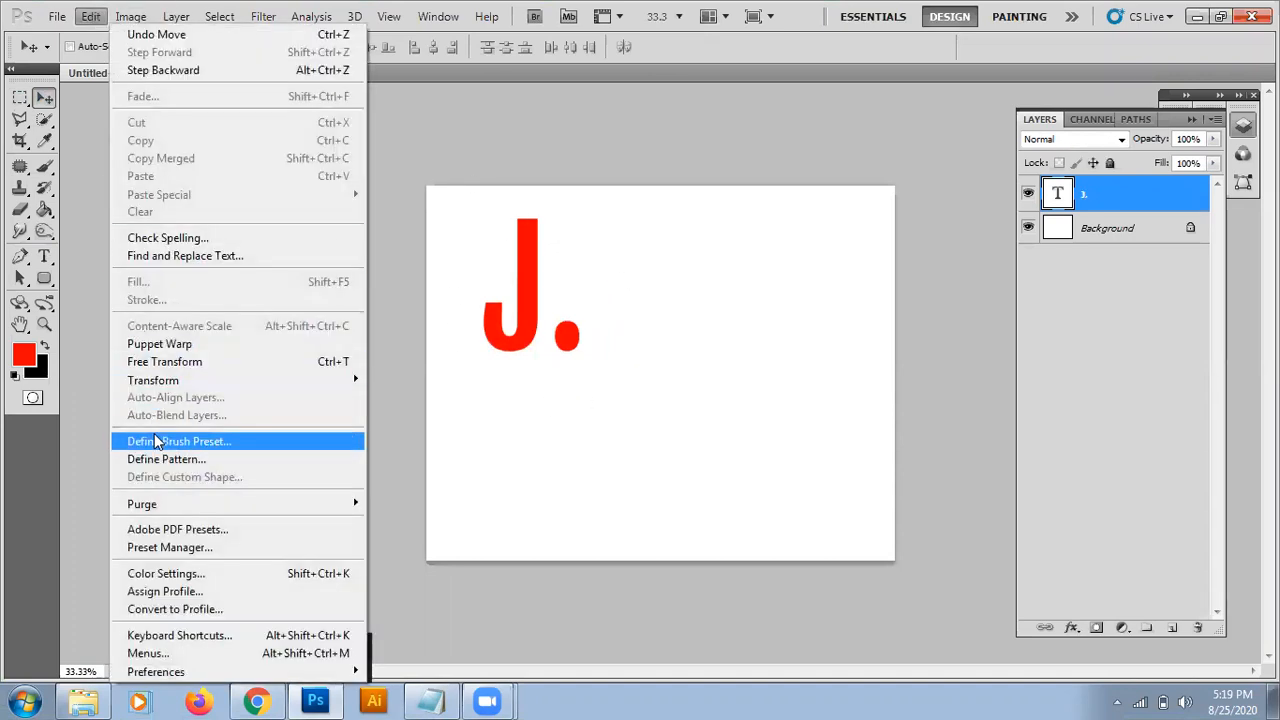
click(275, 363)
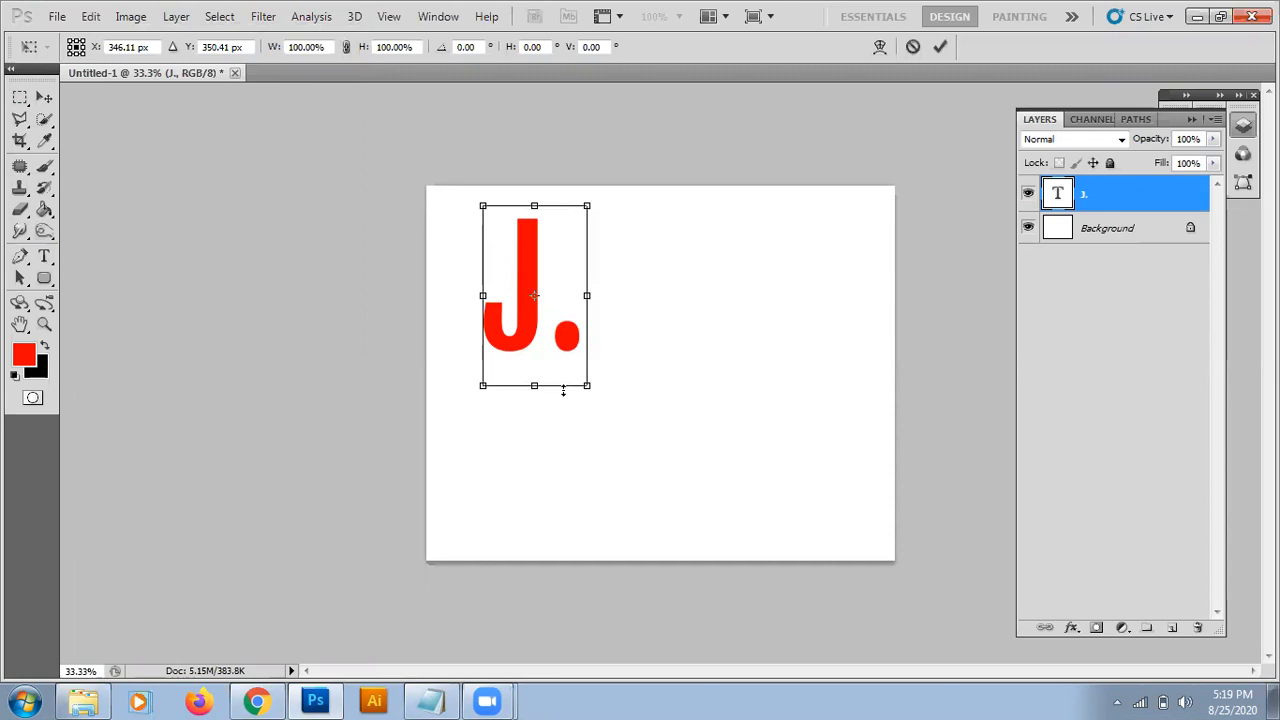
drag(588, 386, 780, 553)
drag(574, 468, 640, 466)
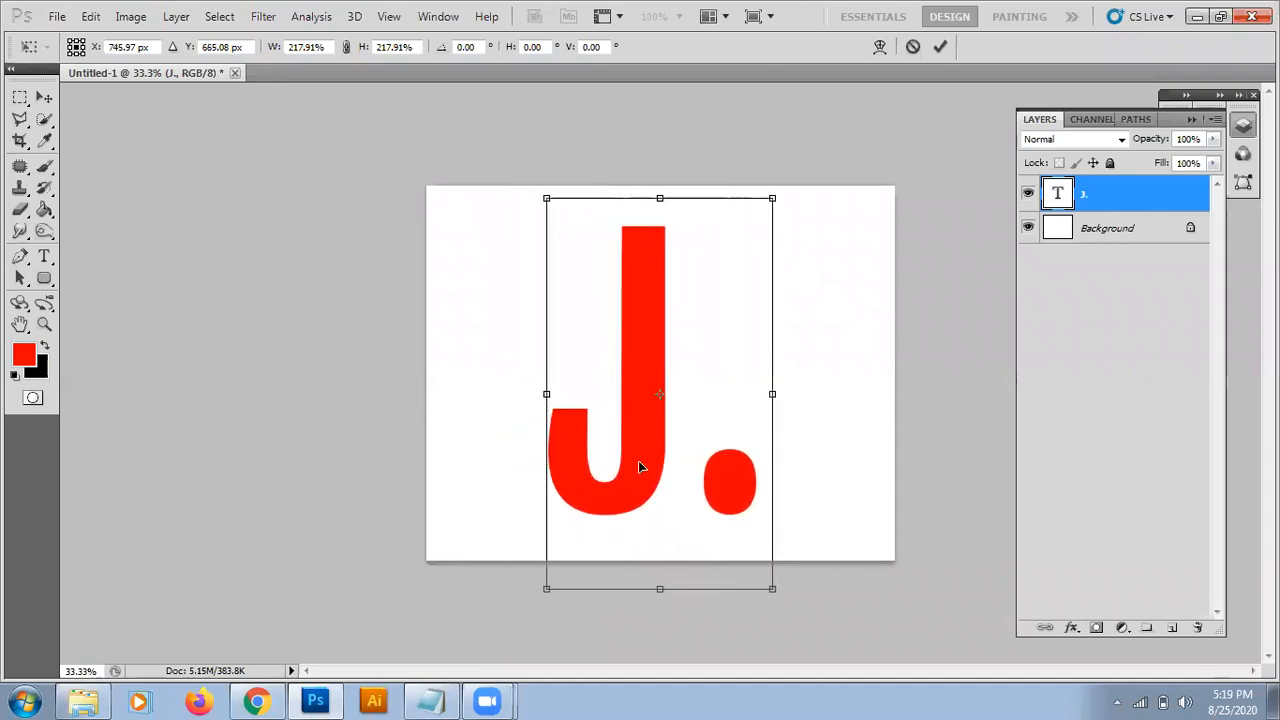
key(Return)
Change the font of the whole "J." text to Forte.
key(t)
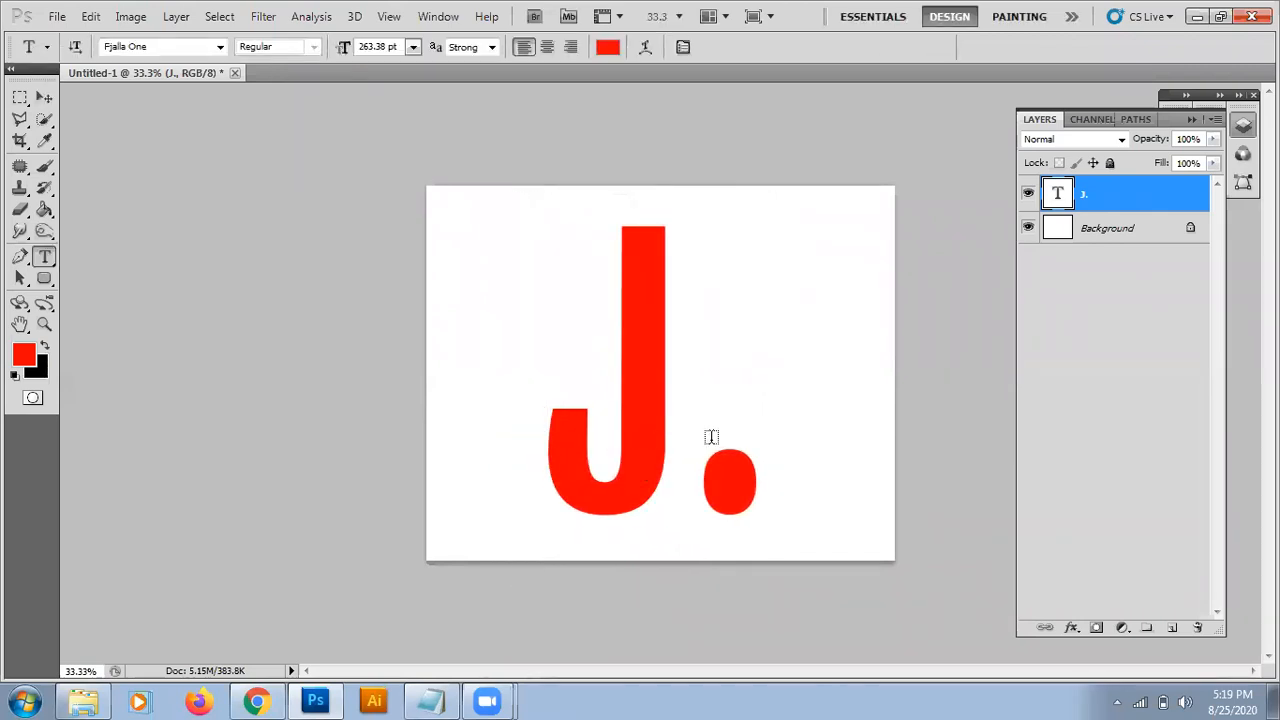
click(567, 426)
drag(567, 426, 749, 428)
click(172, 46)
click(220, 47)
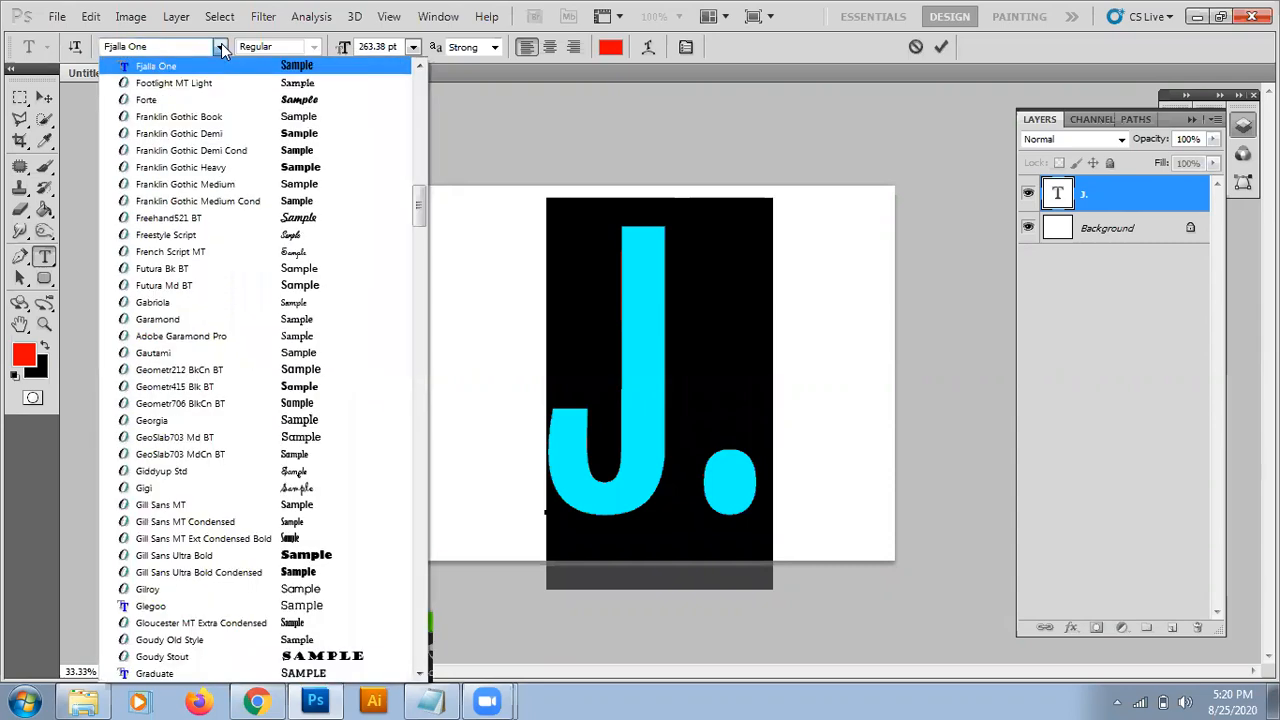
click(225, 92)
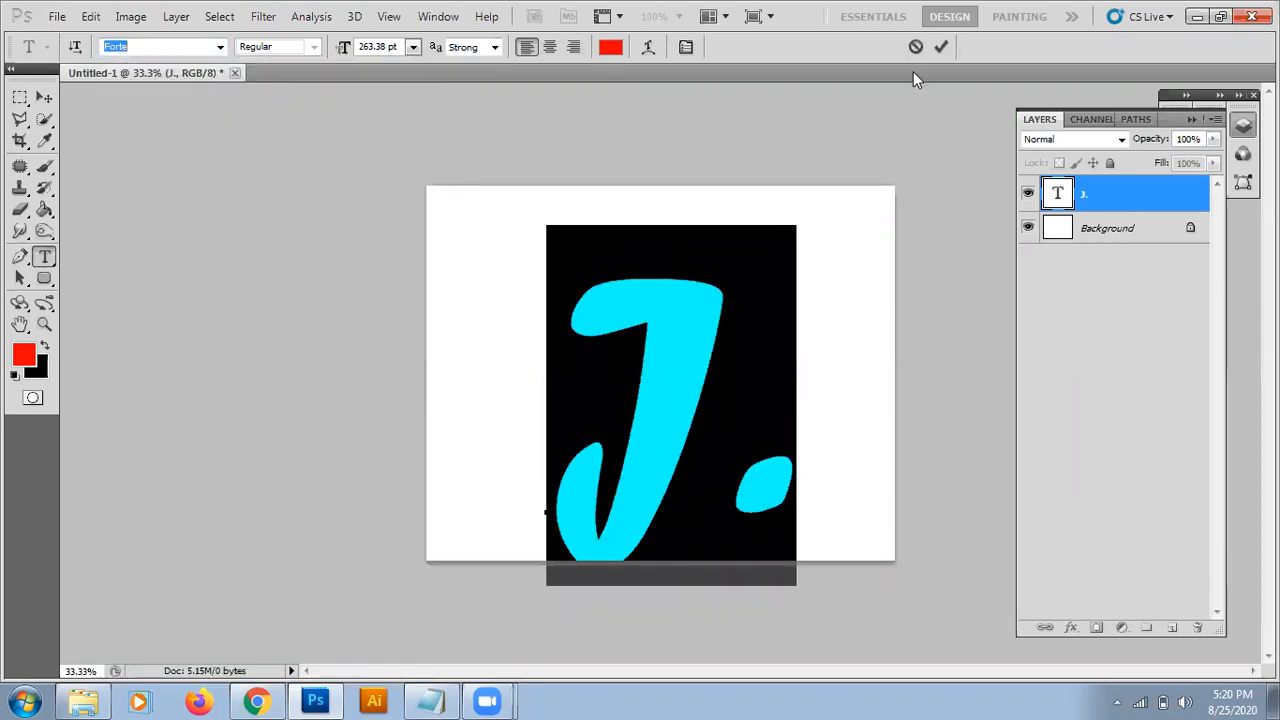
click(939, 47)
Move the "J." text up and to the left so it fits fully within the canvas.
key(v)
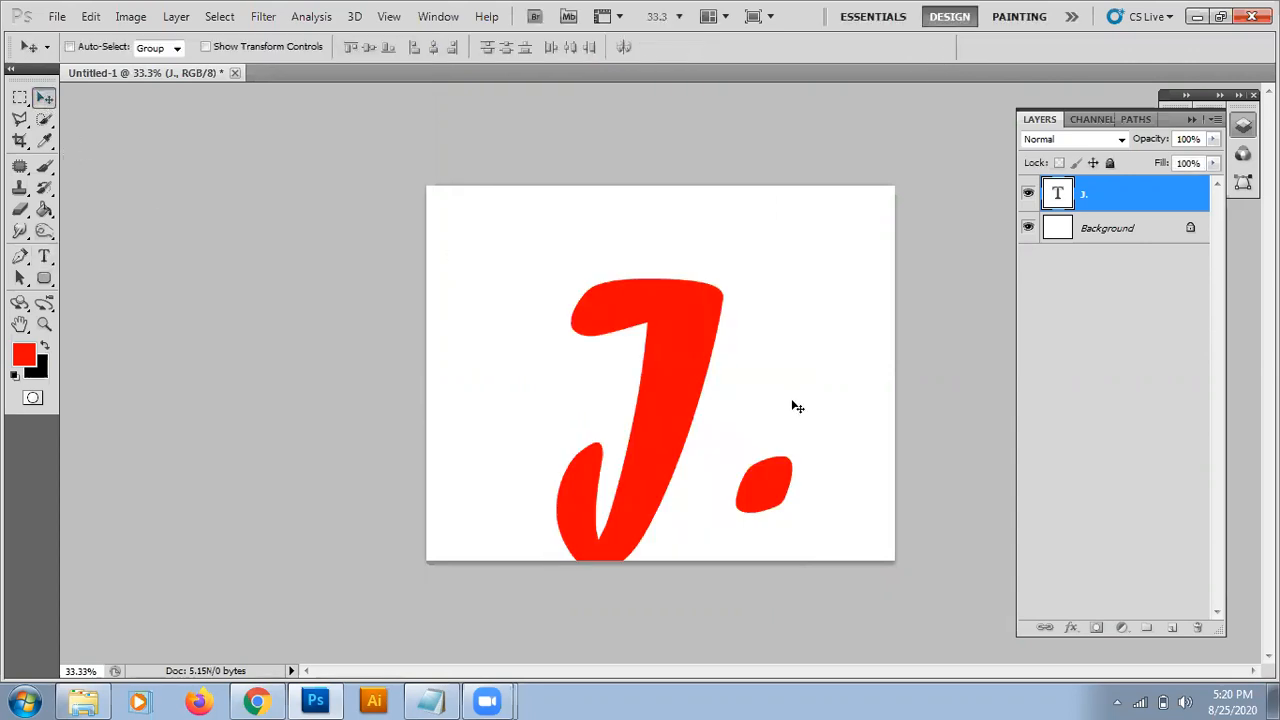
drag(680, 408, 678, 354)
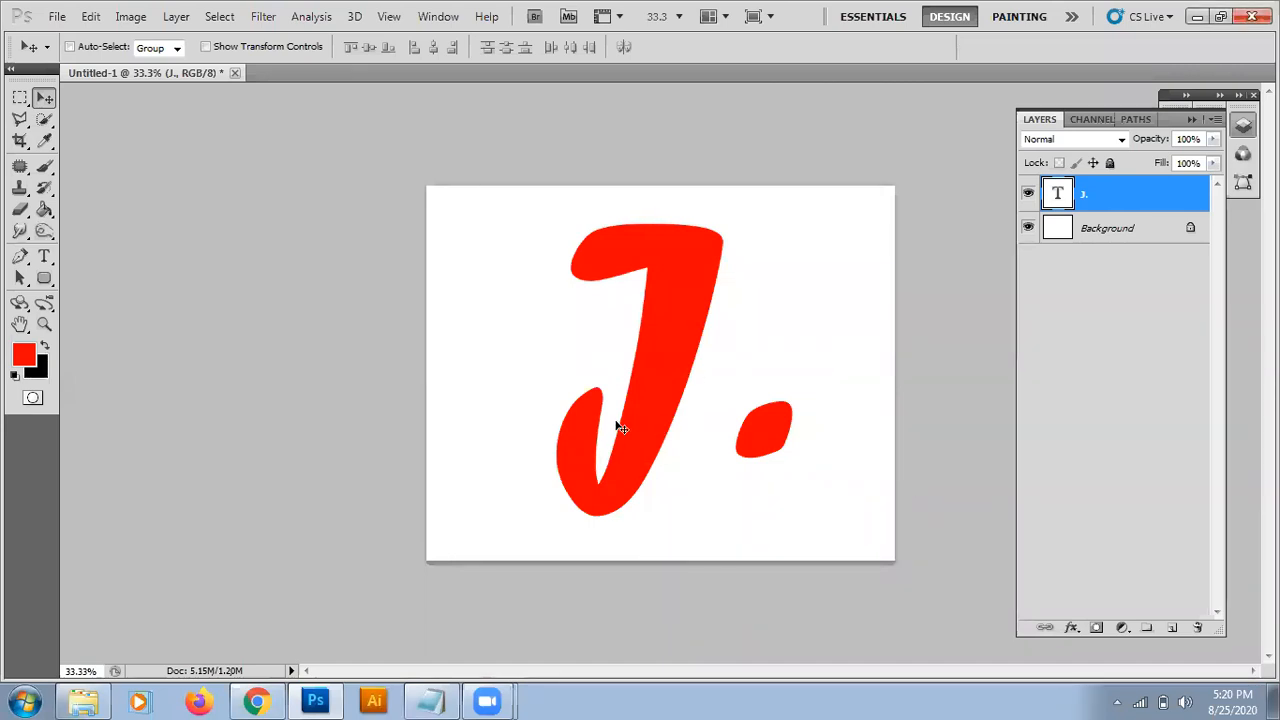
drag(626, 423, 558, 422)
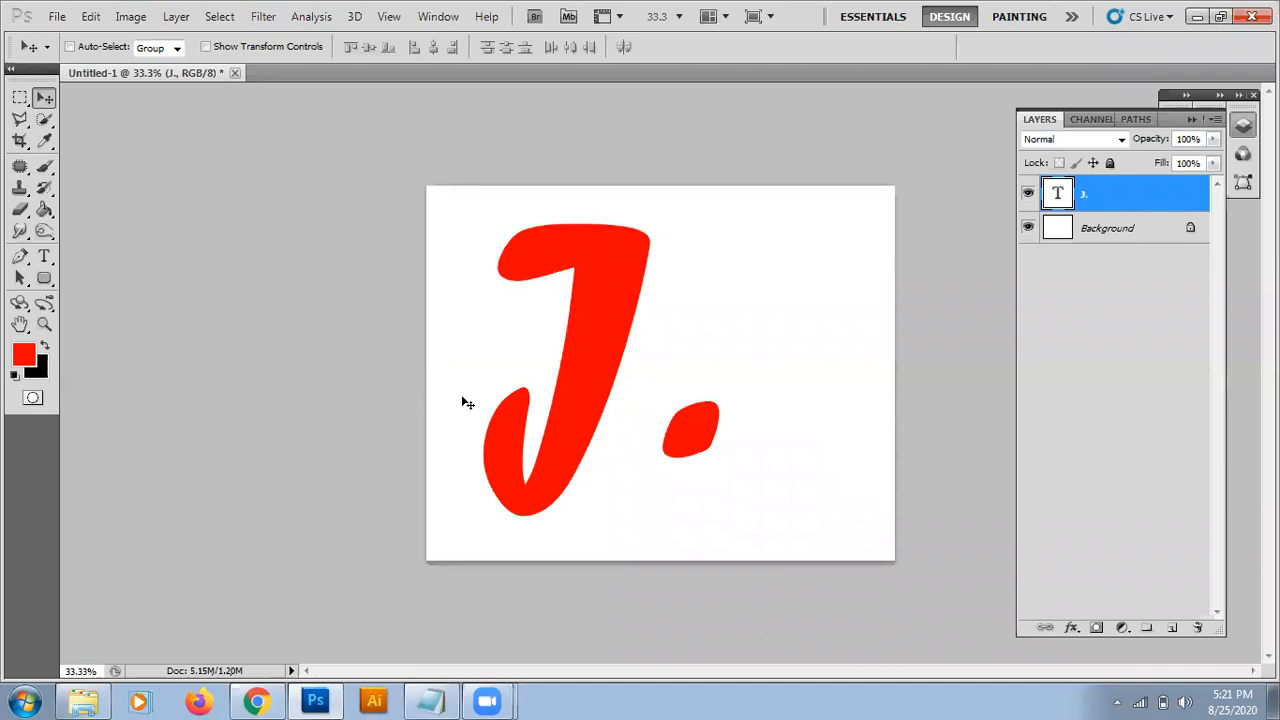
Insert "av" between the J and the period so the text reads "Jav.".
key(t)
click(612, 424)
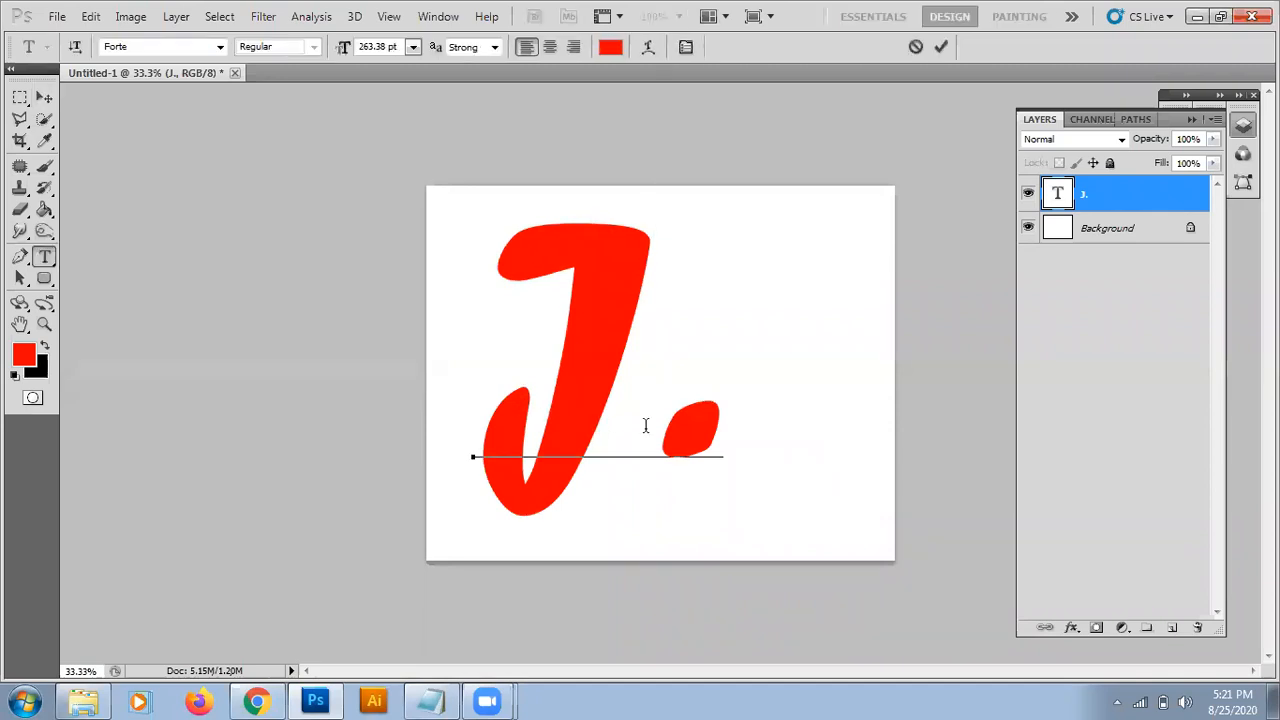
text(a)
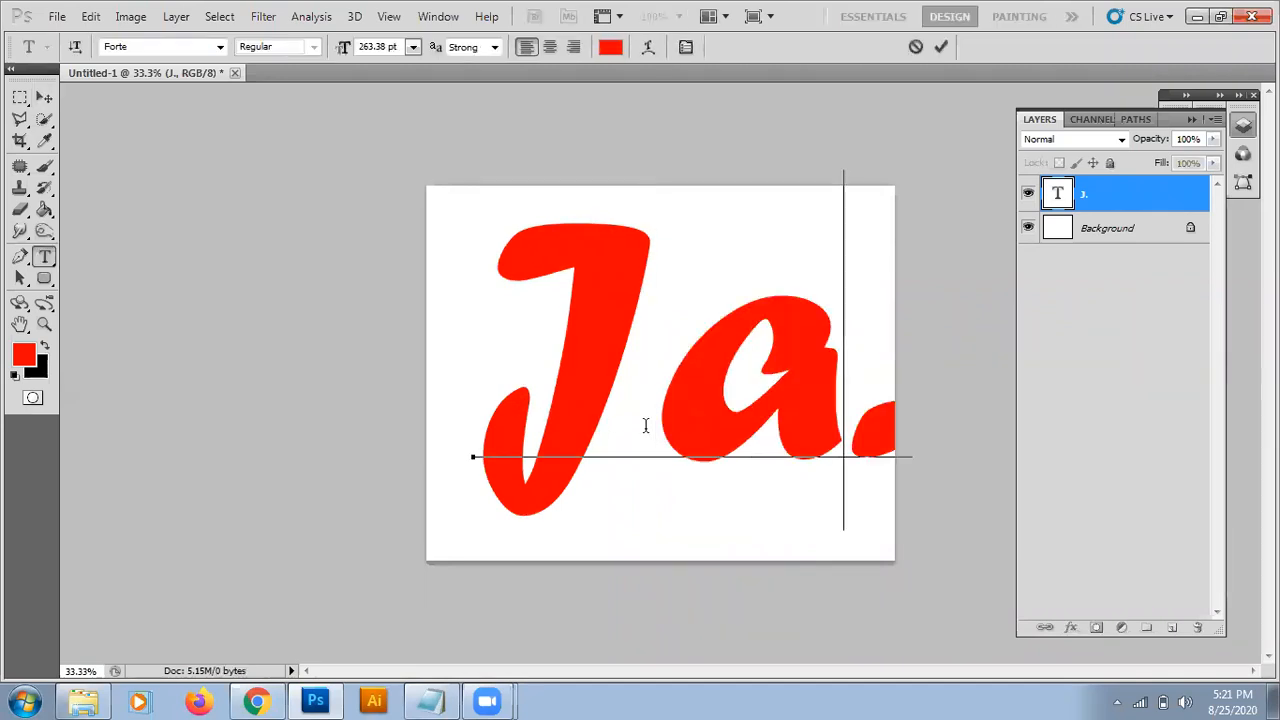
text(v)
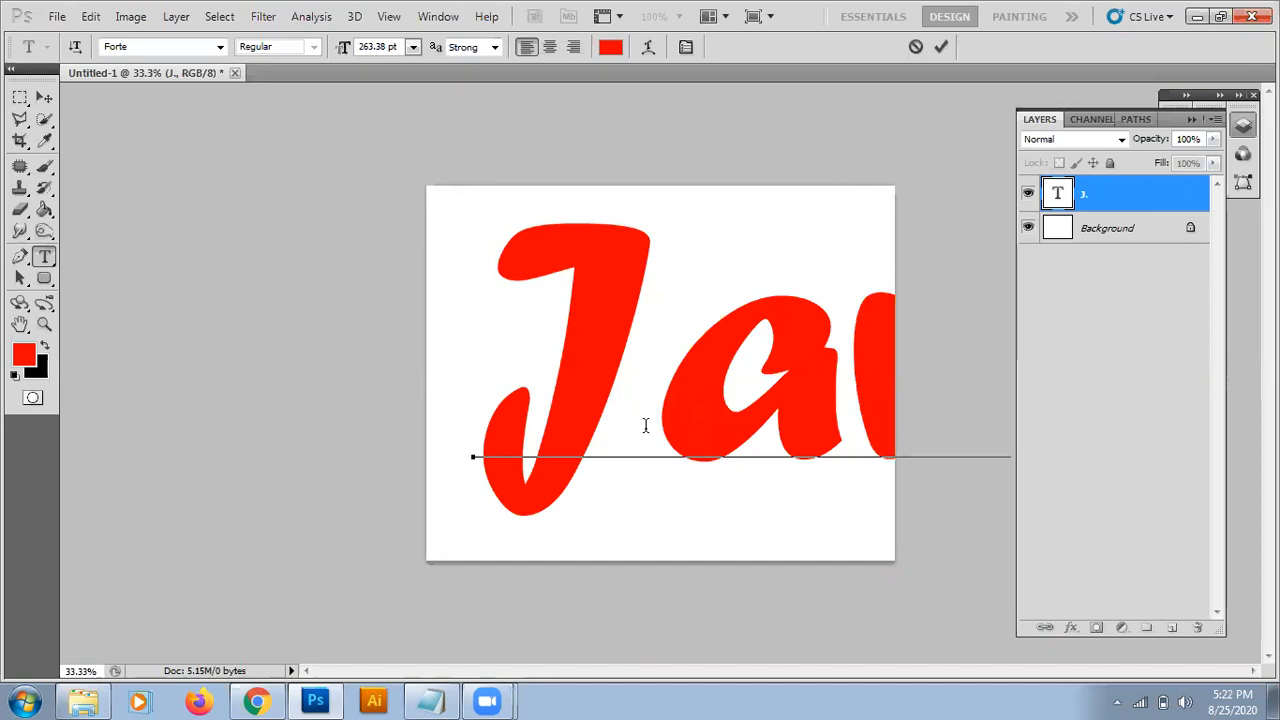
Set the font size of the whole "Jav." text to 200 pt.
key(ctrl+a)
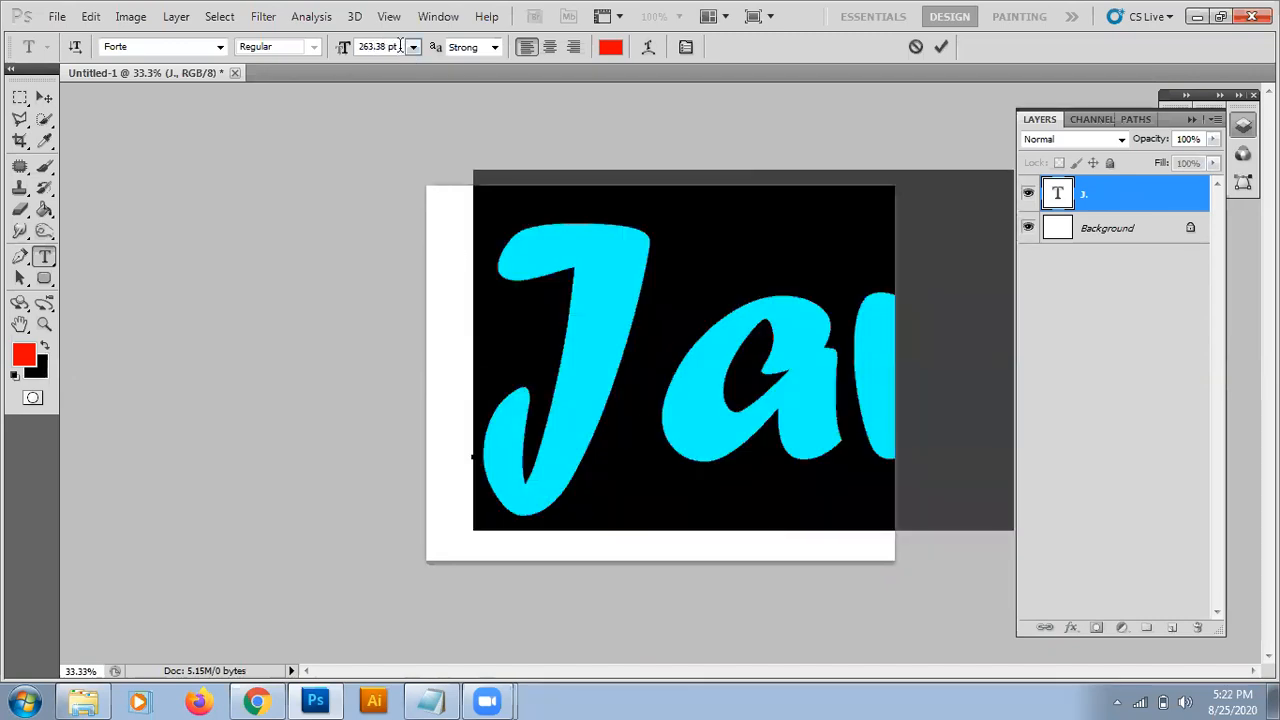
drag(400, 46, 351, 48)
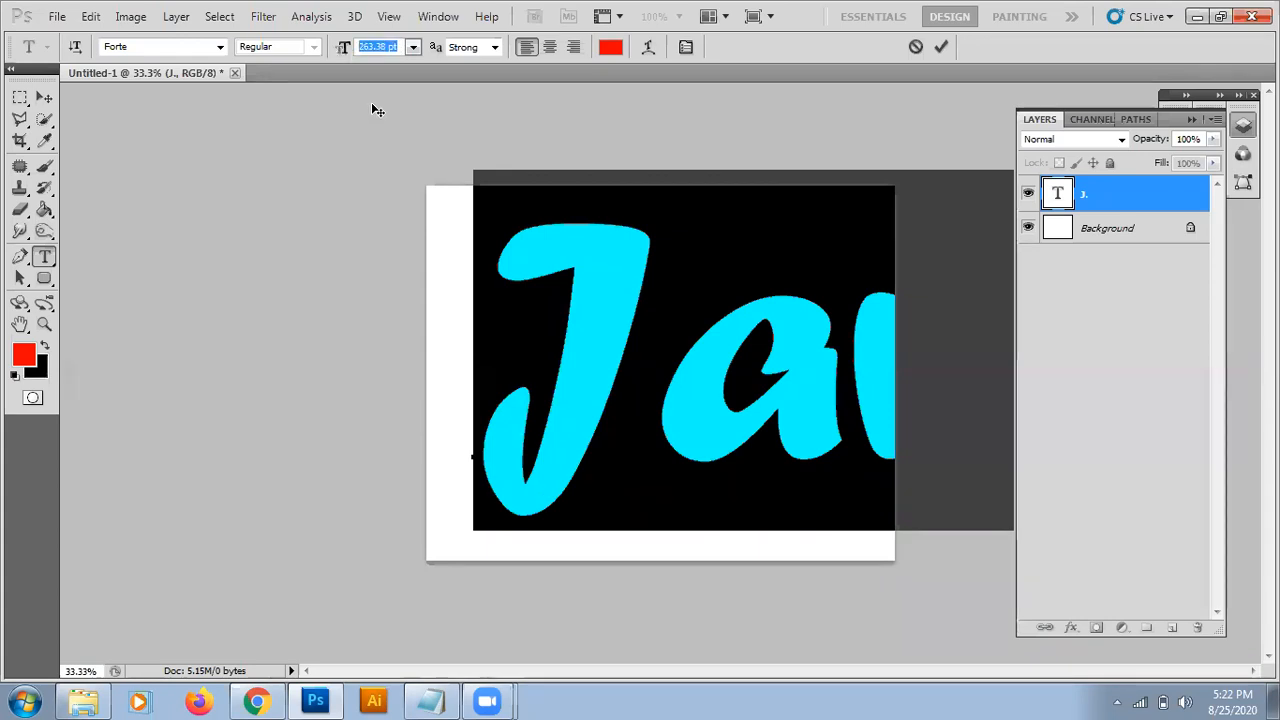
text(200)
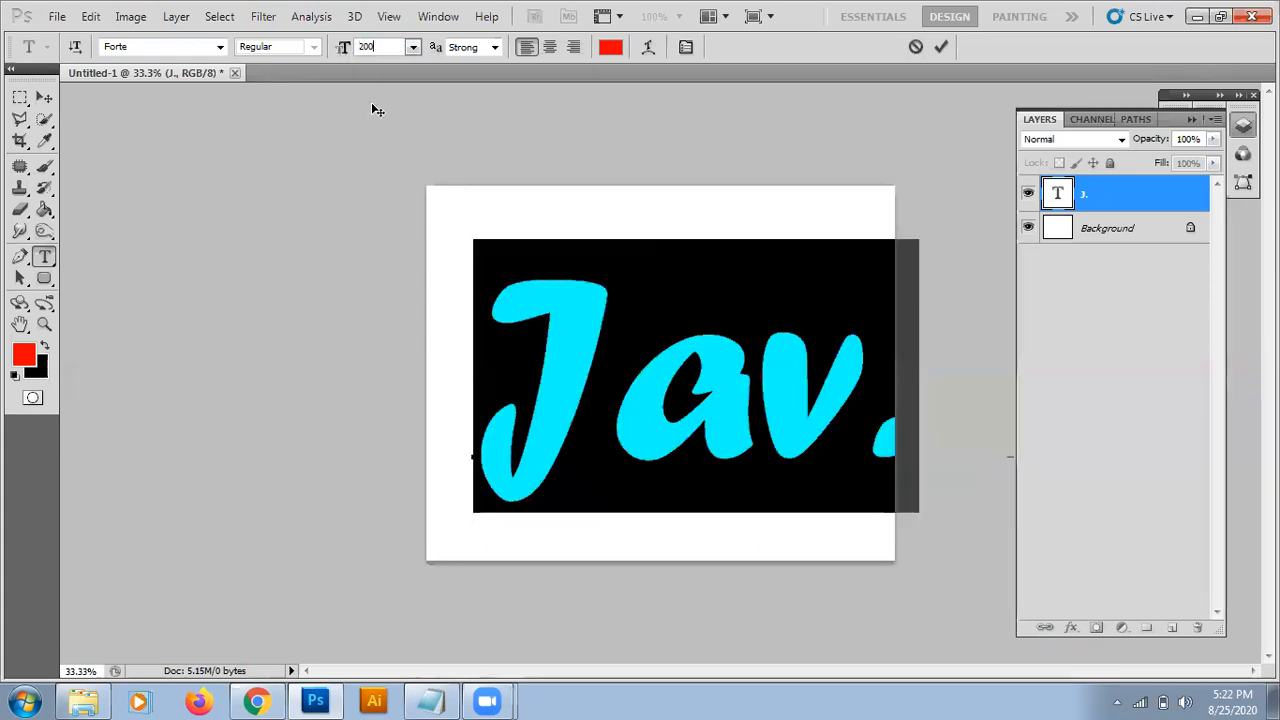
key(Return)
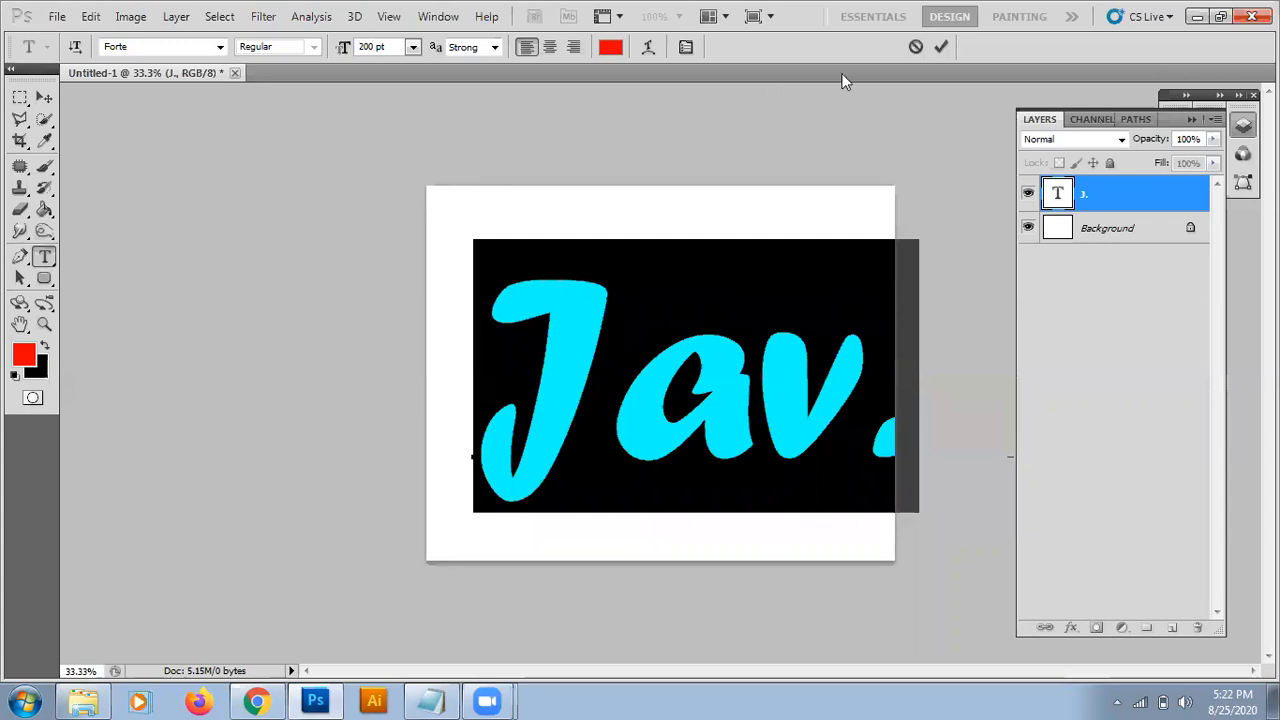
click(939, 47)
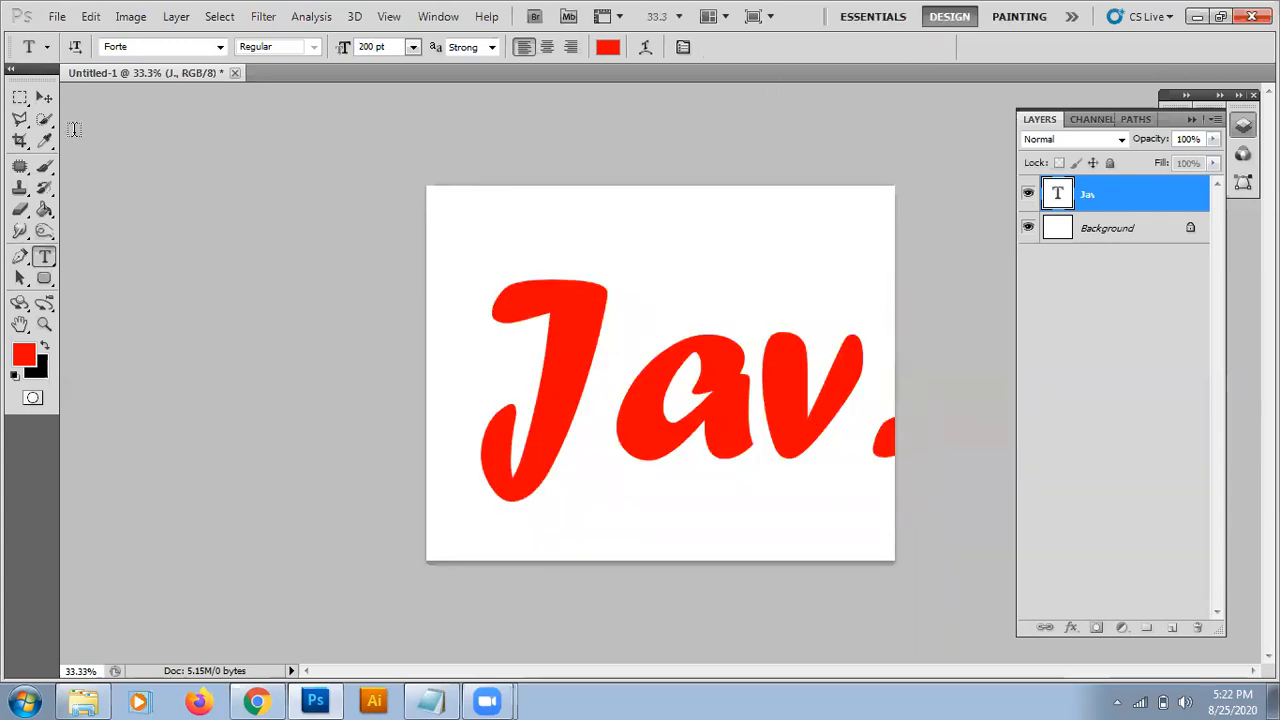
Move the "Jav." text left until the period lies inside the canvas.
click(44, 98)
drag(737, 451, 703, 448)
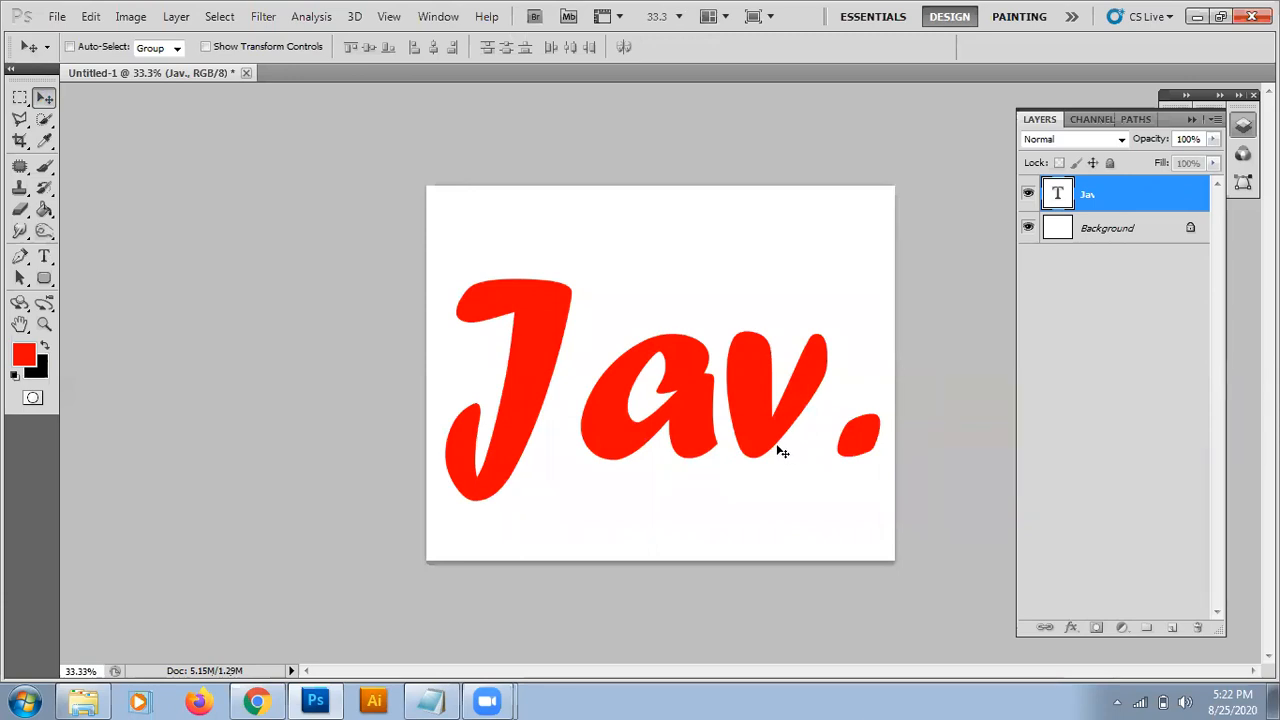
click(954, 413)
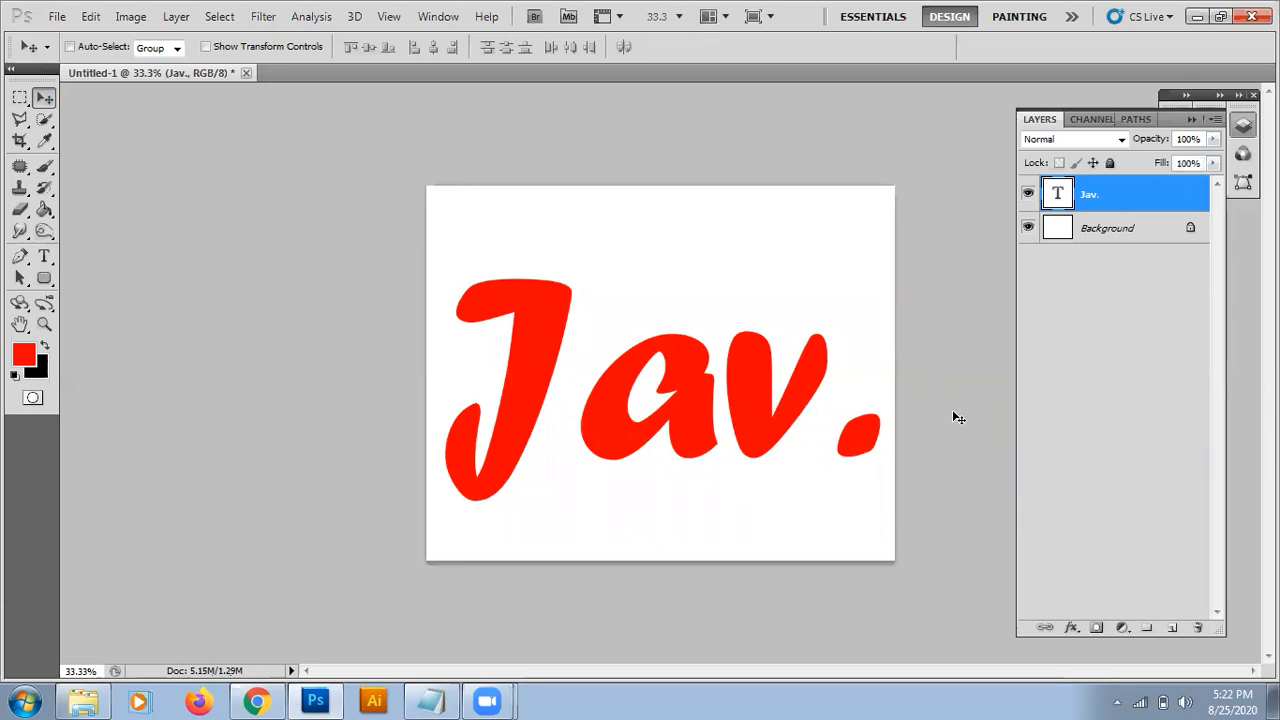
Rasterize the "Jav." text layer and make a rectangular selection around the letters "av".
right_click(1120, 195)
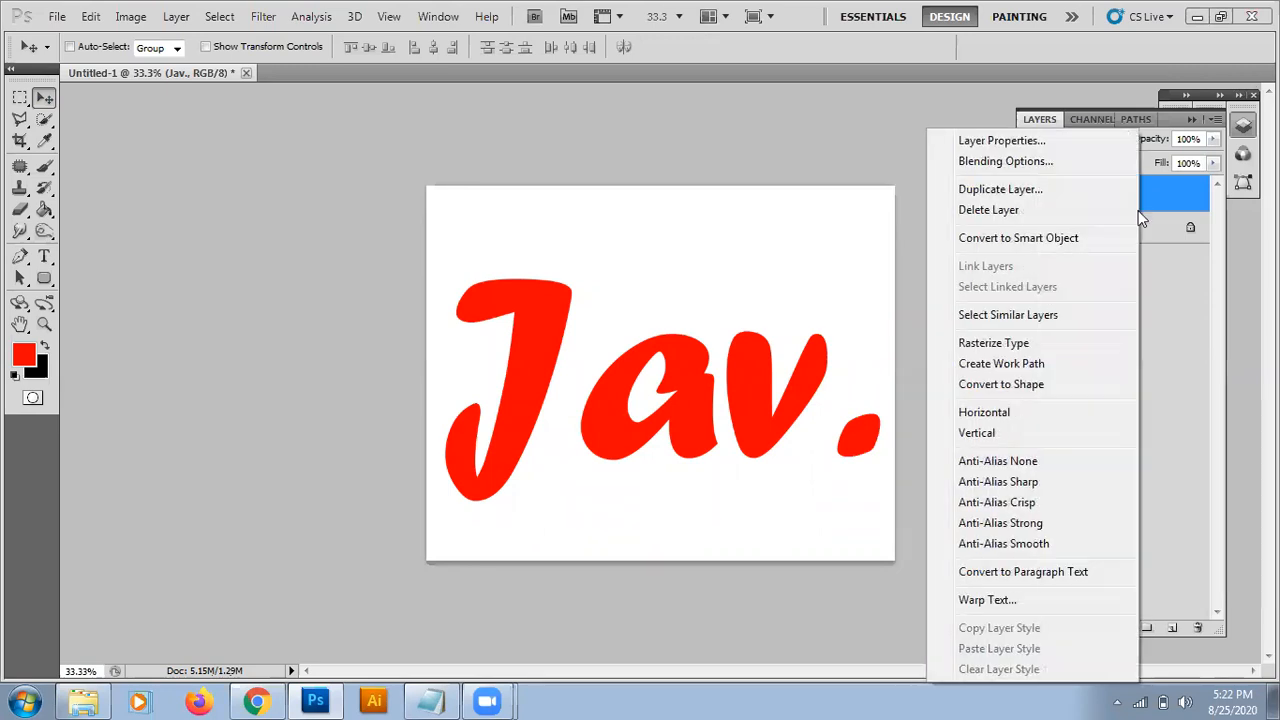
click(1007, 349)
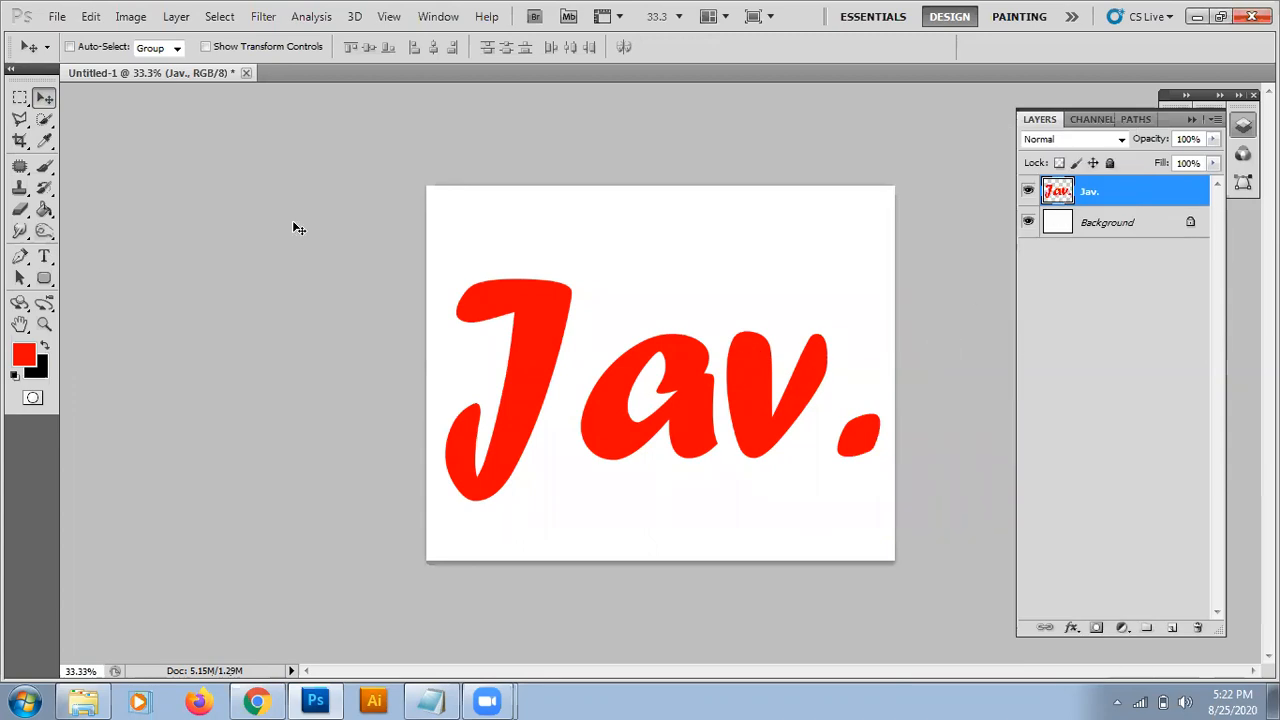
click(22, 102)
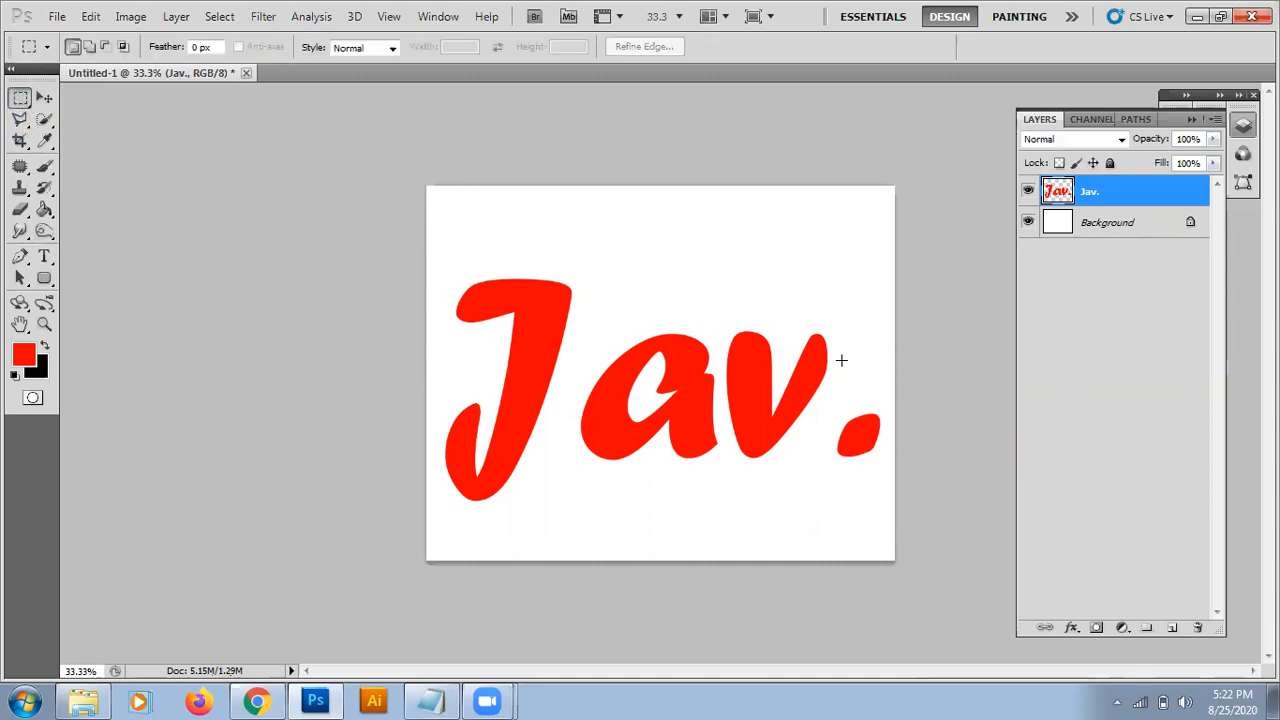
drag(836, 313, 578, 484)
Try to move the letters "av" against the J and tuck the period below the v.
drag(694, 449, 607, 497)
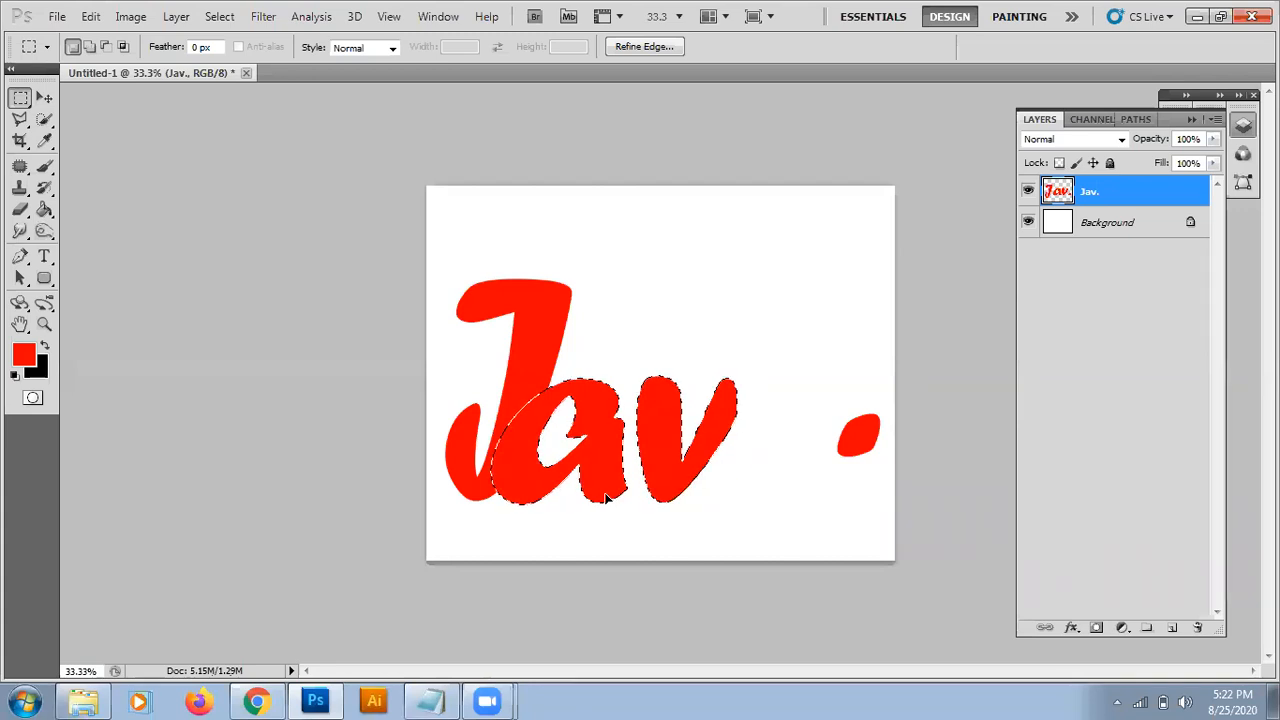
drag(903, 403, 755, 424)
drag(757, 486, 701, 508)
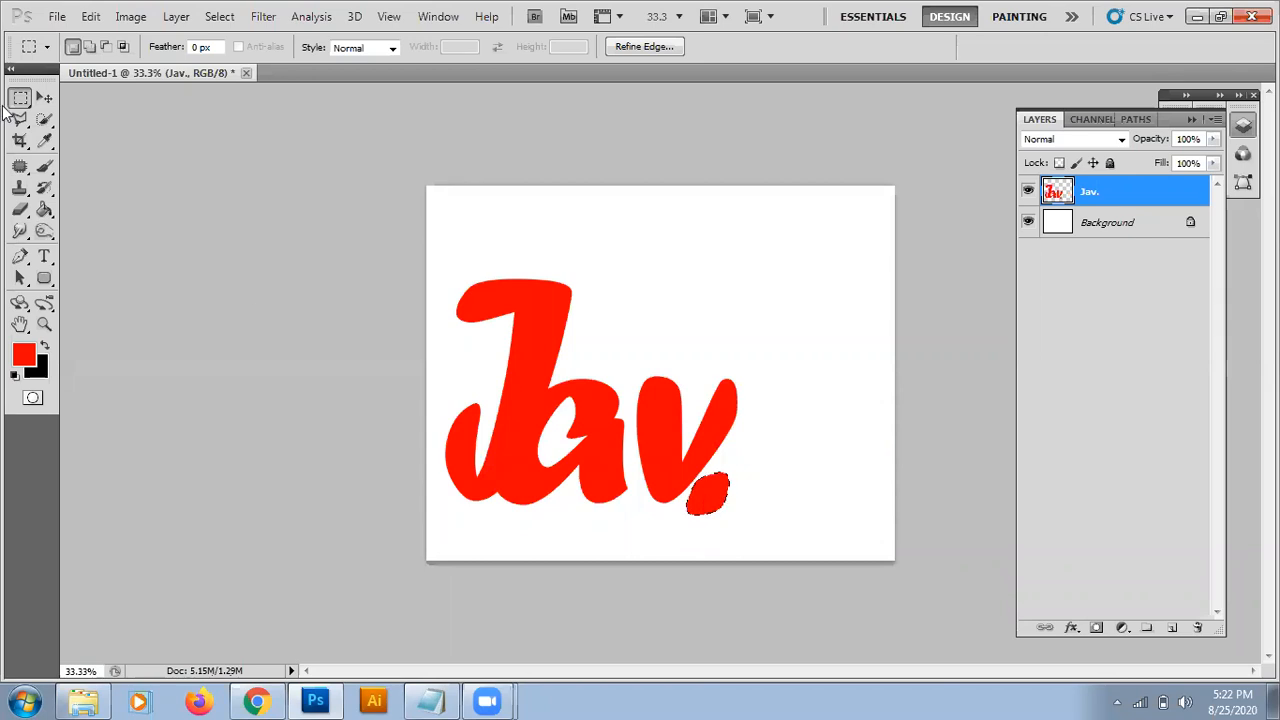
Undo the moves of the period and the letters "av", back to the rectangular selection around "av".
click(44, 97)
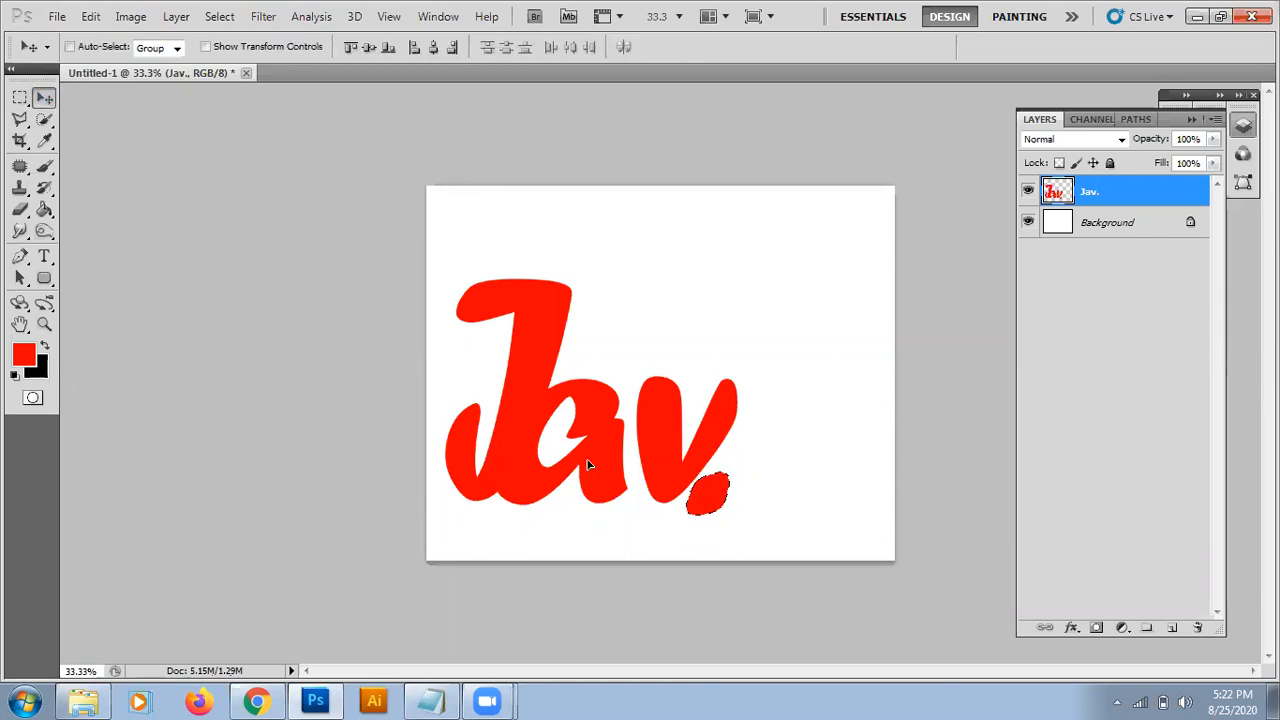
key(ctrl+z)
key(ctrl+alt+z)
key(ctrl+alt+z)
key(ctrl+alt+z)
key(ctrl+alt+z)
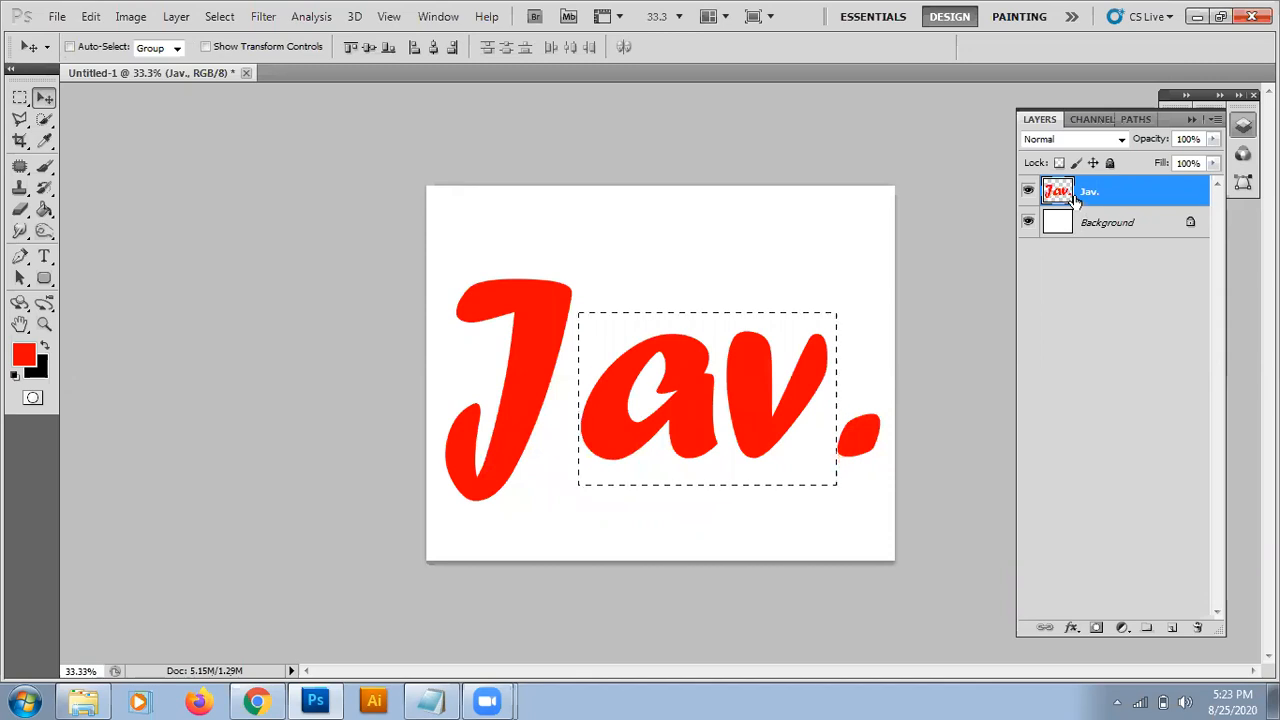
Duplicate the rasterized "Jav." layer and set the foreground color to blue 008aff.
drag(1130, 197, 1178, 627)
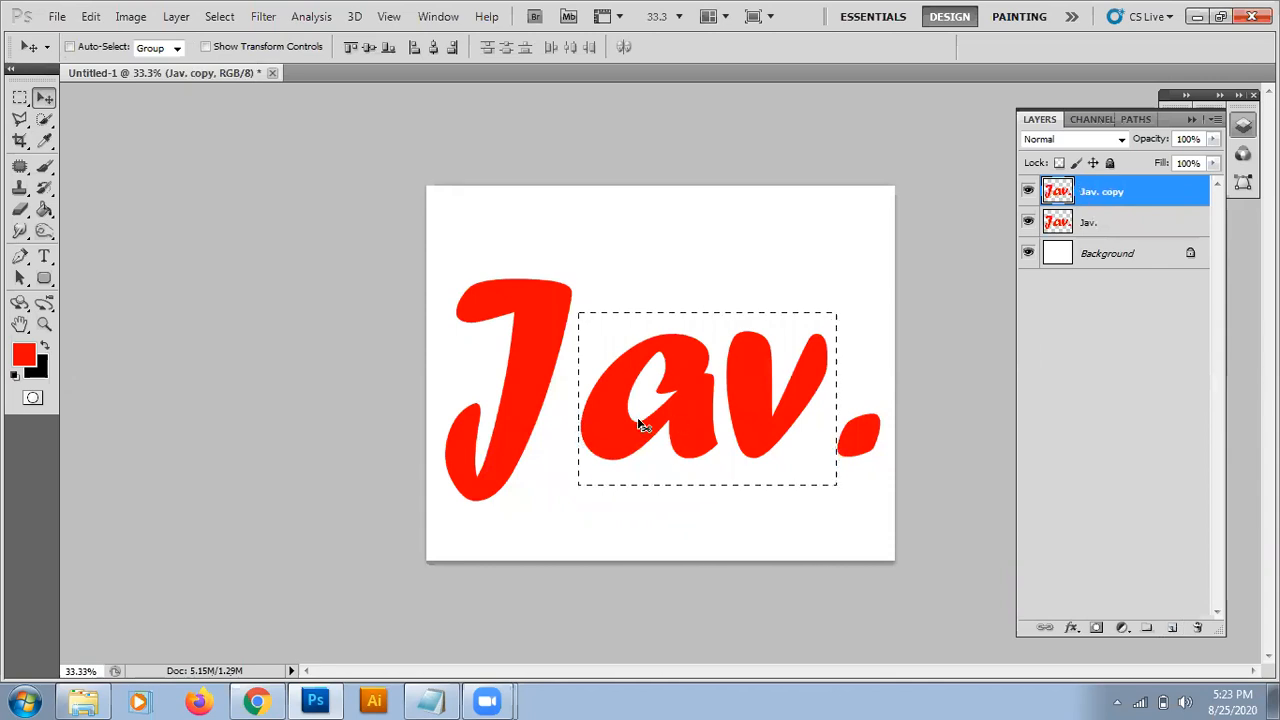
click(22, 356)
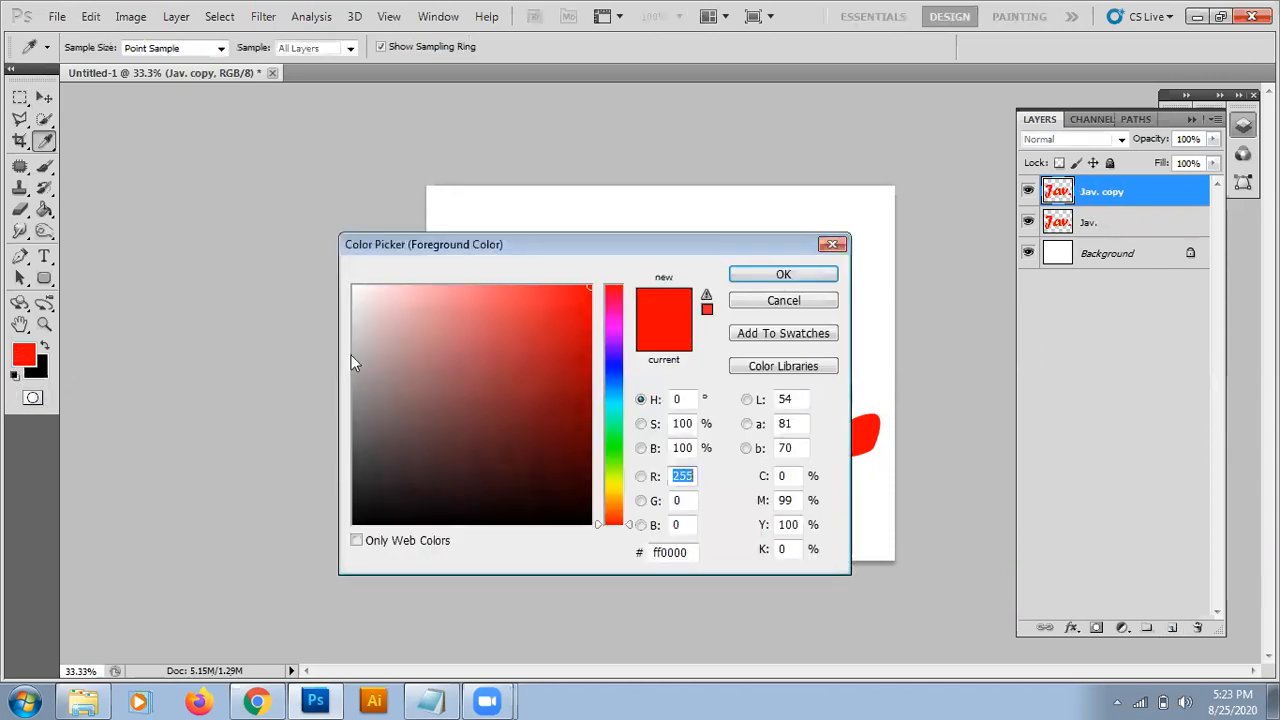
click(617, 478)
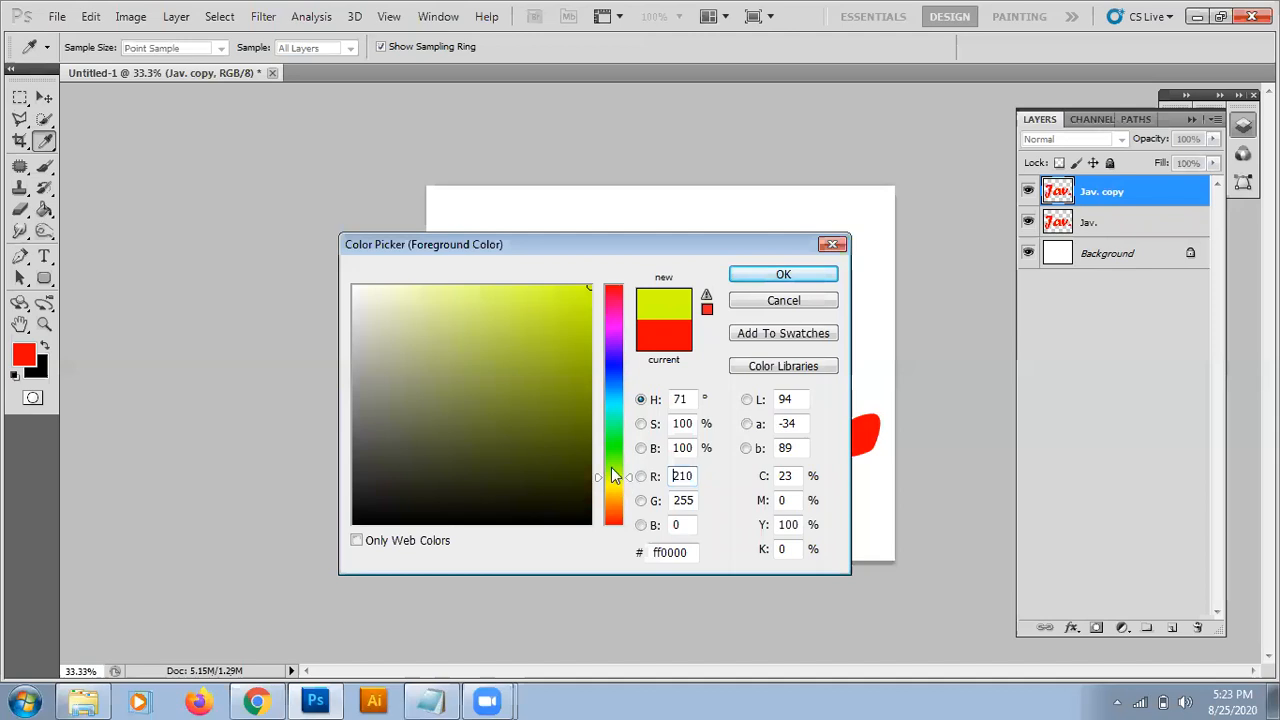
drag(586, 365, 604, 284)
drag(611, 432, 613, 386)
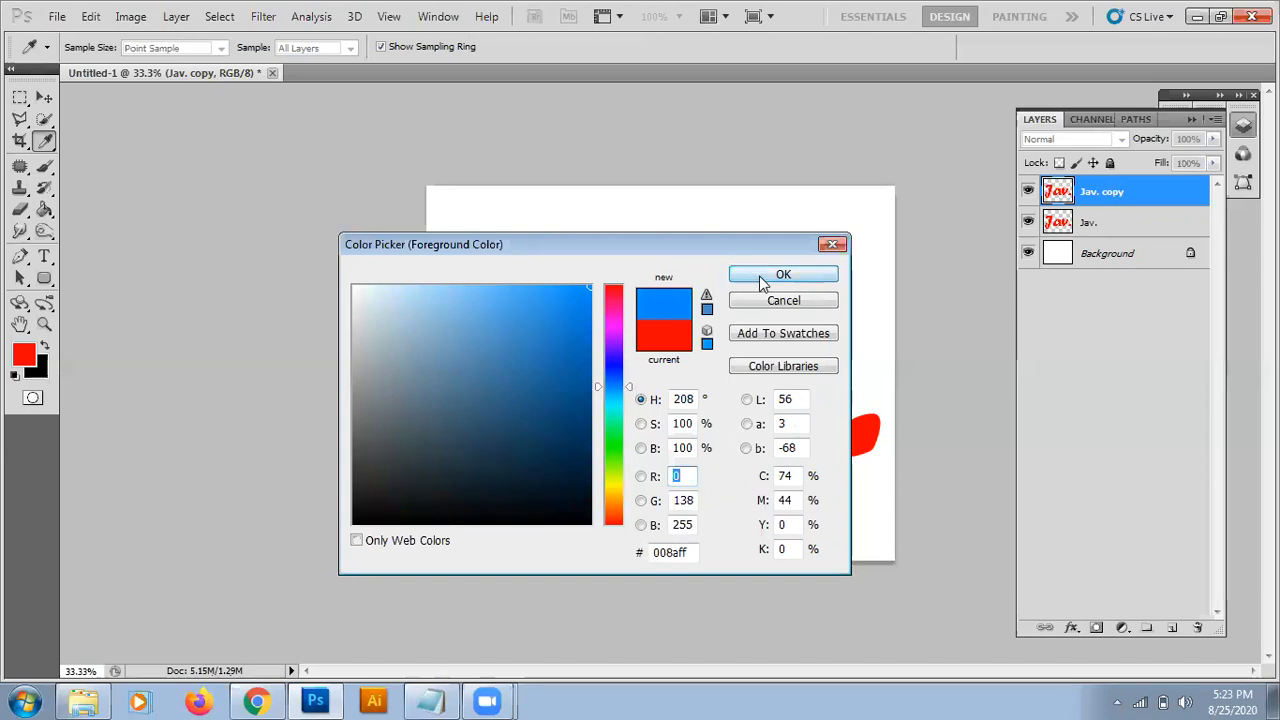
click(770, 276)
Lock the transparent pixels of the duplicated layer and fill only the selected letters "av" with the blue foreground color.
key(alt+BackSpace)
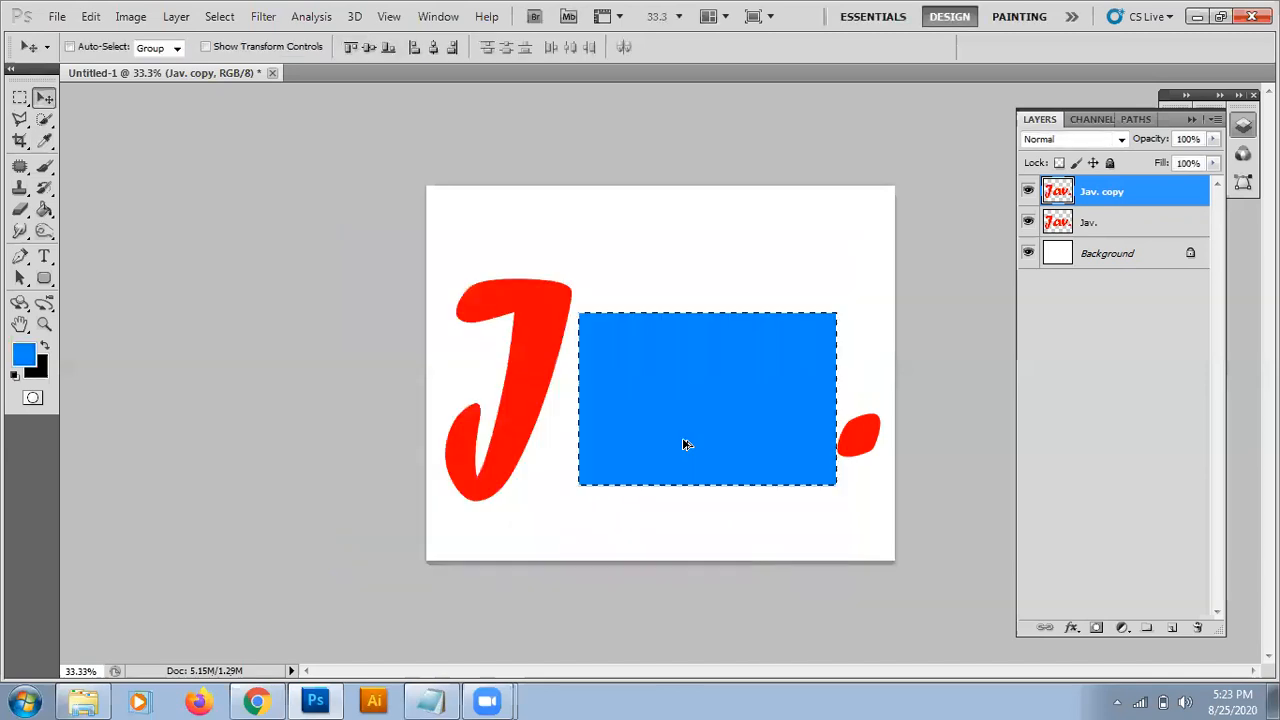
key(ctrl+z)
click(1059, 162)
key(alt+BackSpace)
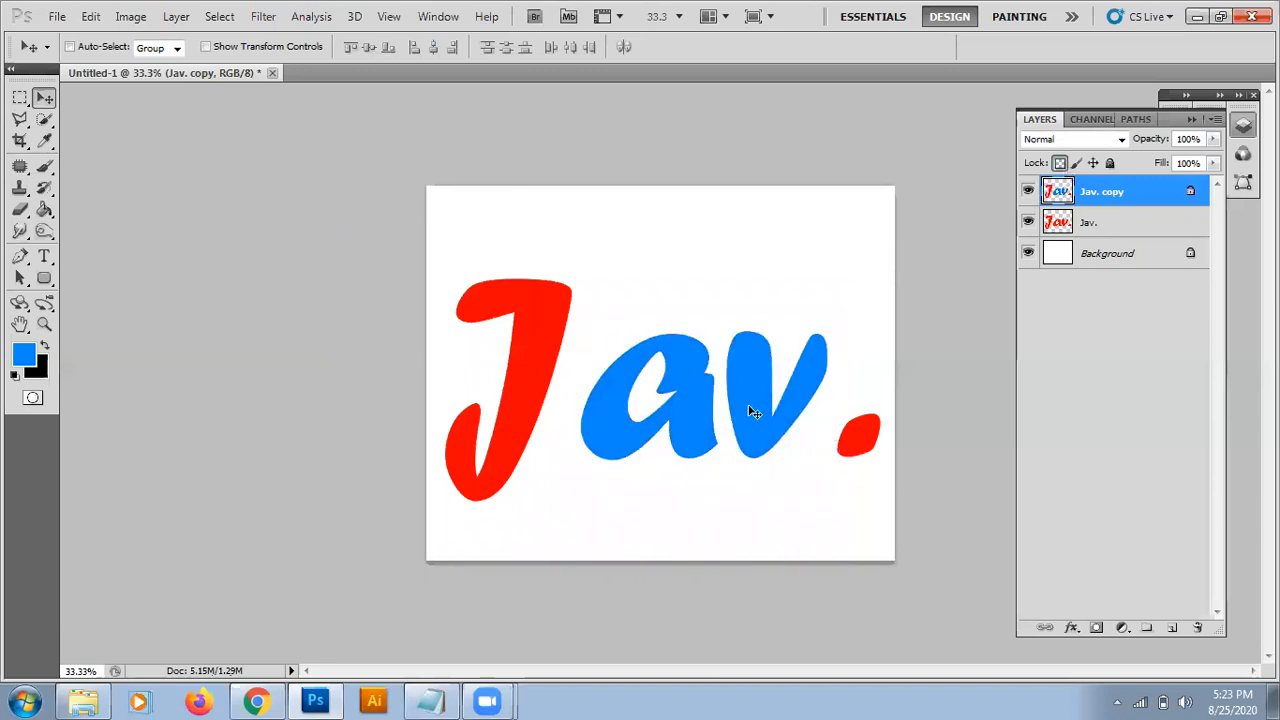
Hide the original "Jav." layer and move the letters "av" of the copy down so that the a overlaps the J.
drag(751, 409, 739, 416)
key(ctrl+z)
key(m)
drag(706, 470, 834, 463)
drag(771, 428, 683, 478)
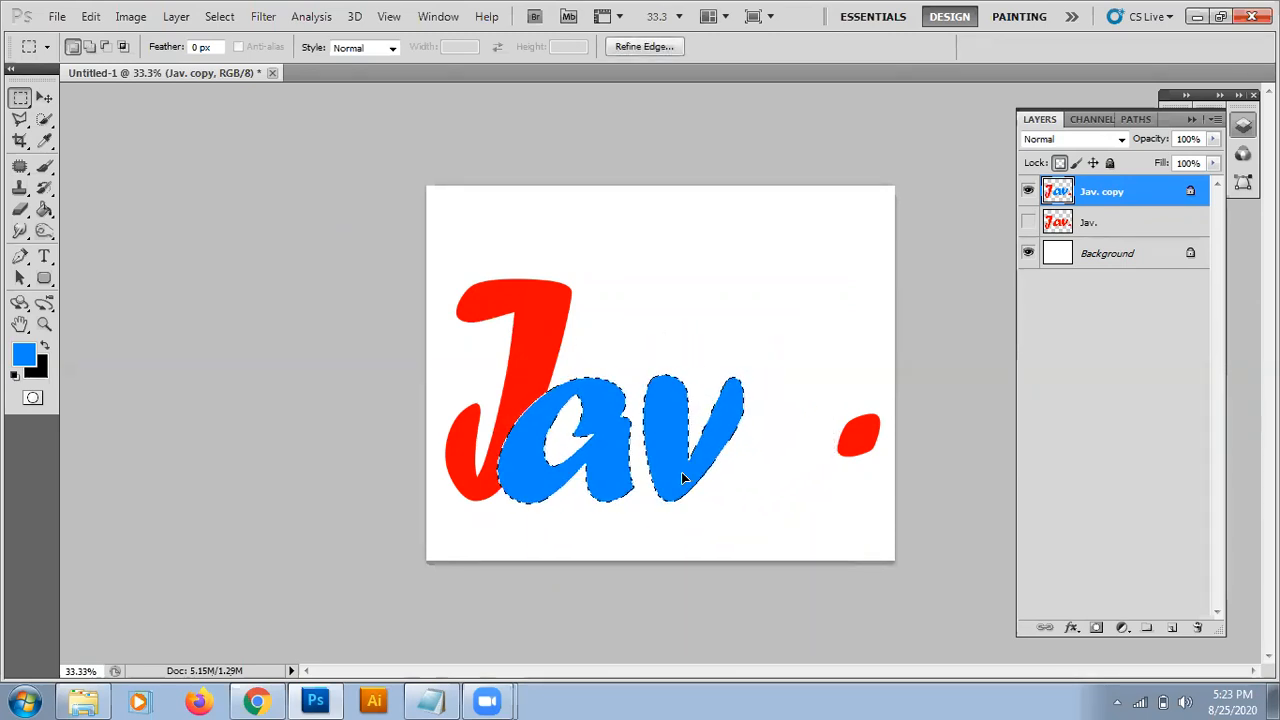
key(ctrl+d)
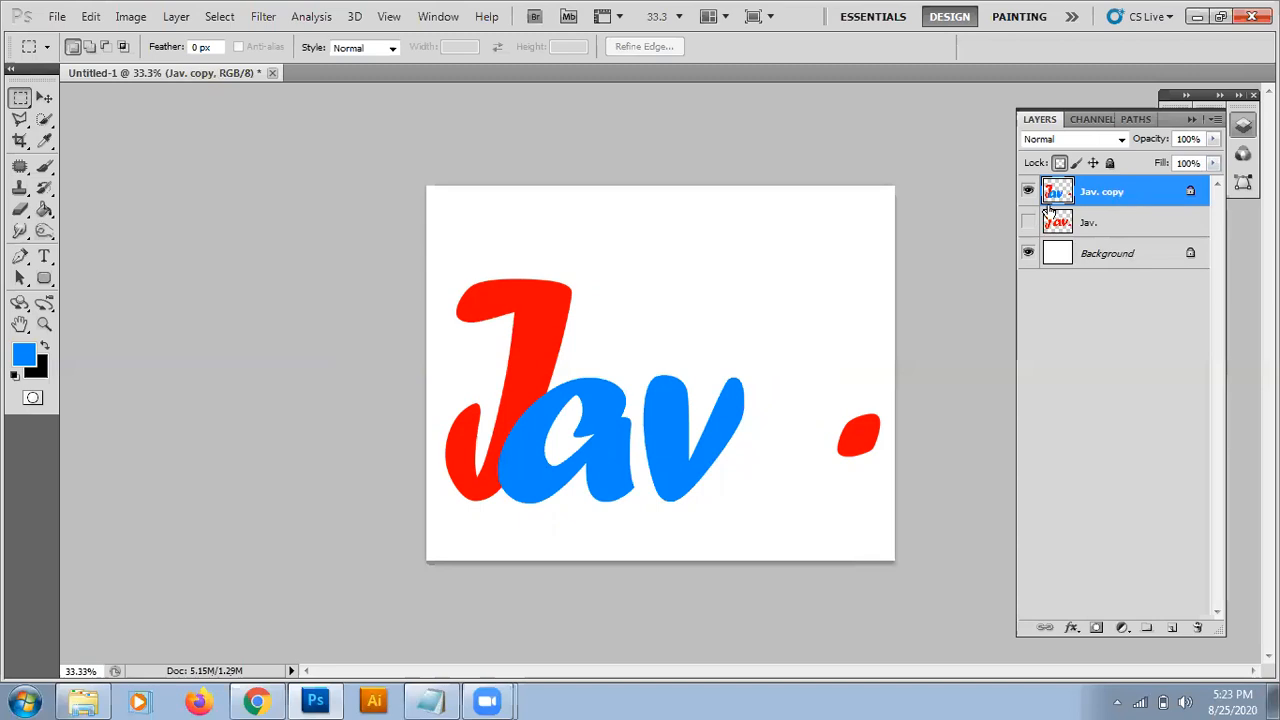
Tuck the red period beneath the v after unlocking transparent pixels, and move the whole lettering to the canvas center.
key(slash)
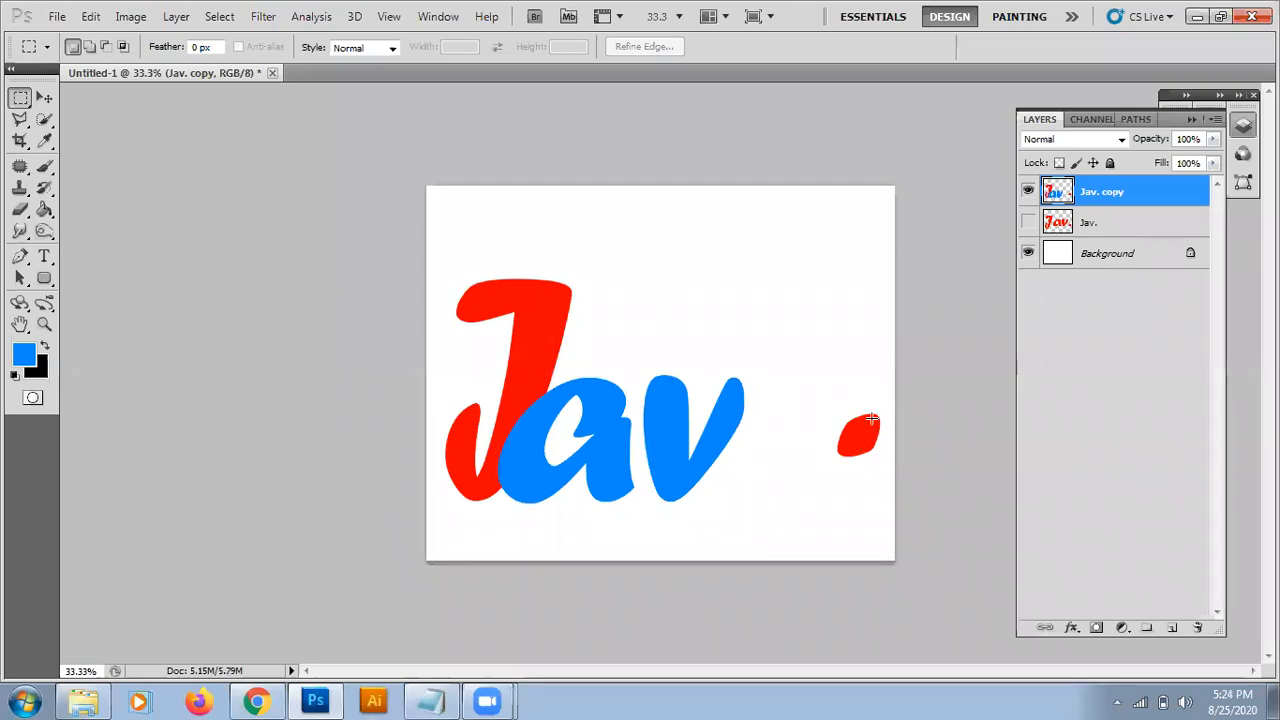
drag(843, 436, 709, 504)
click(818, 598)
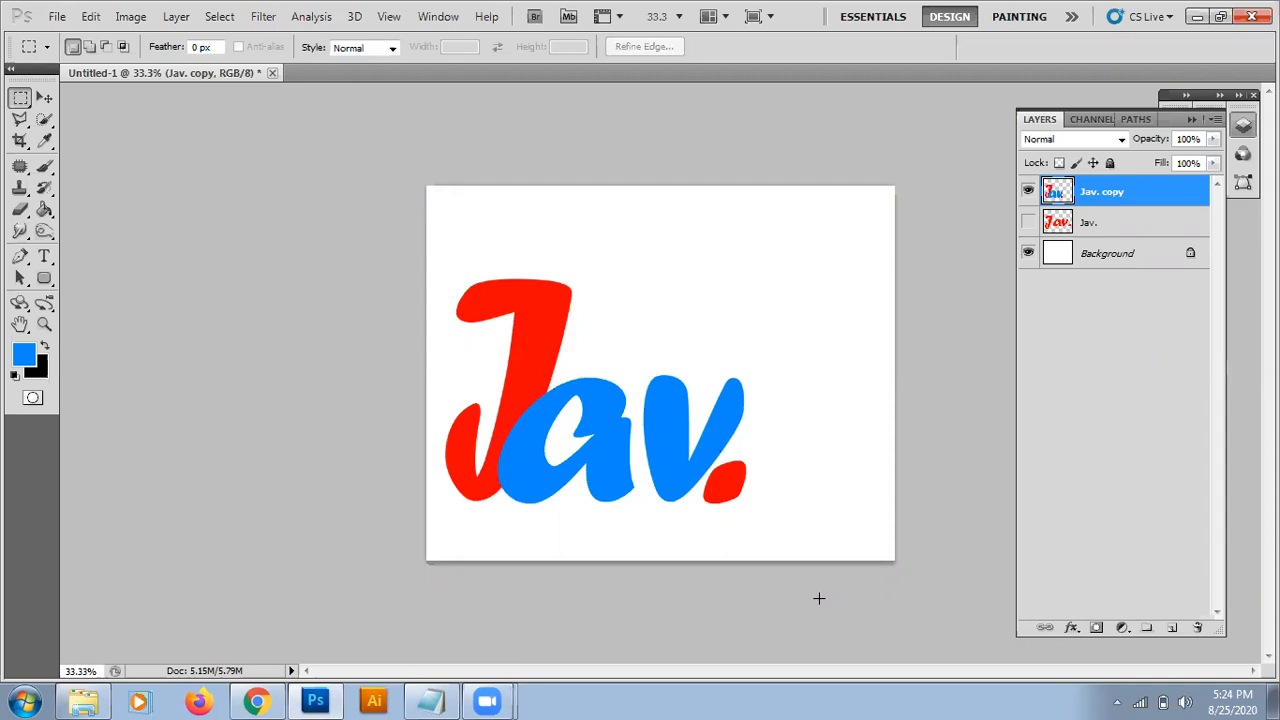
click(44, 98)
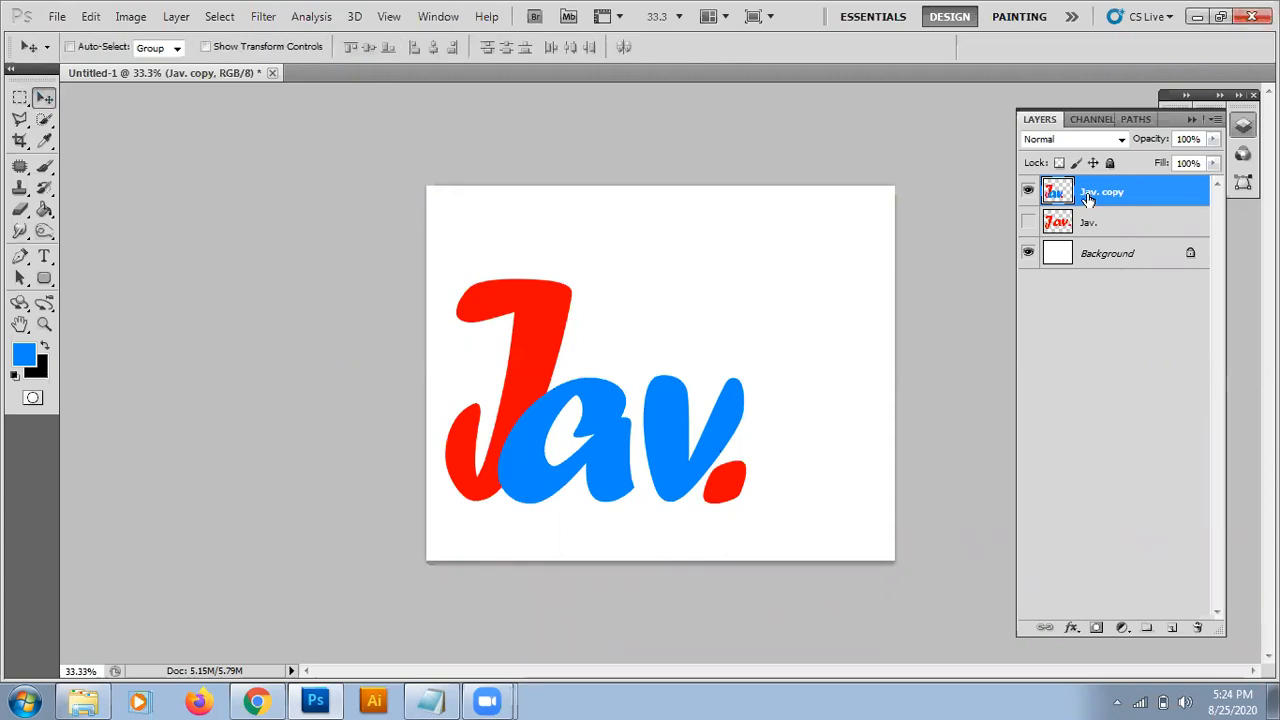
drag(577, 478, 632, 447)
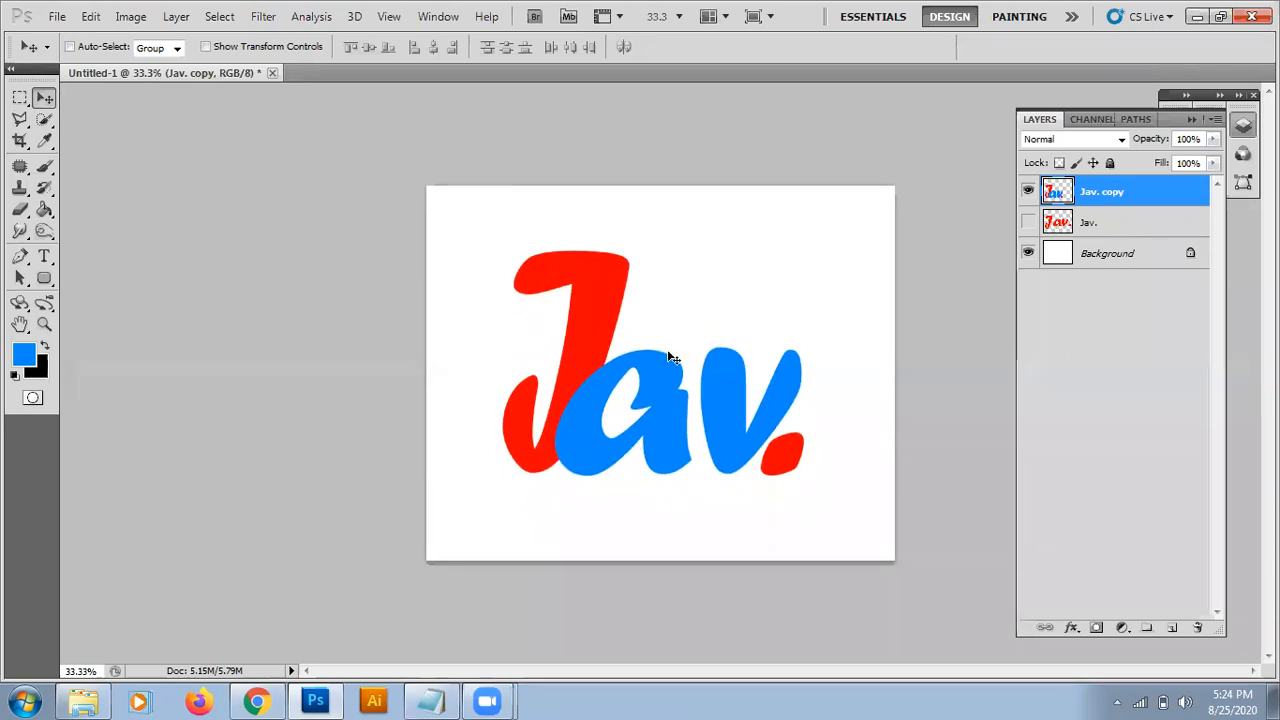
right_click(1102, 191)
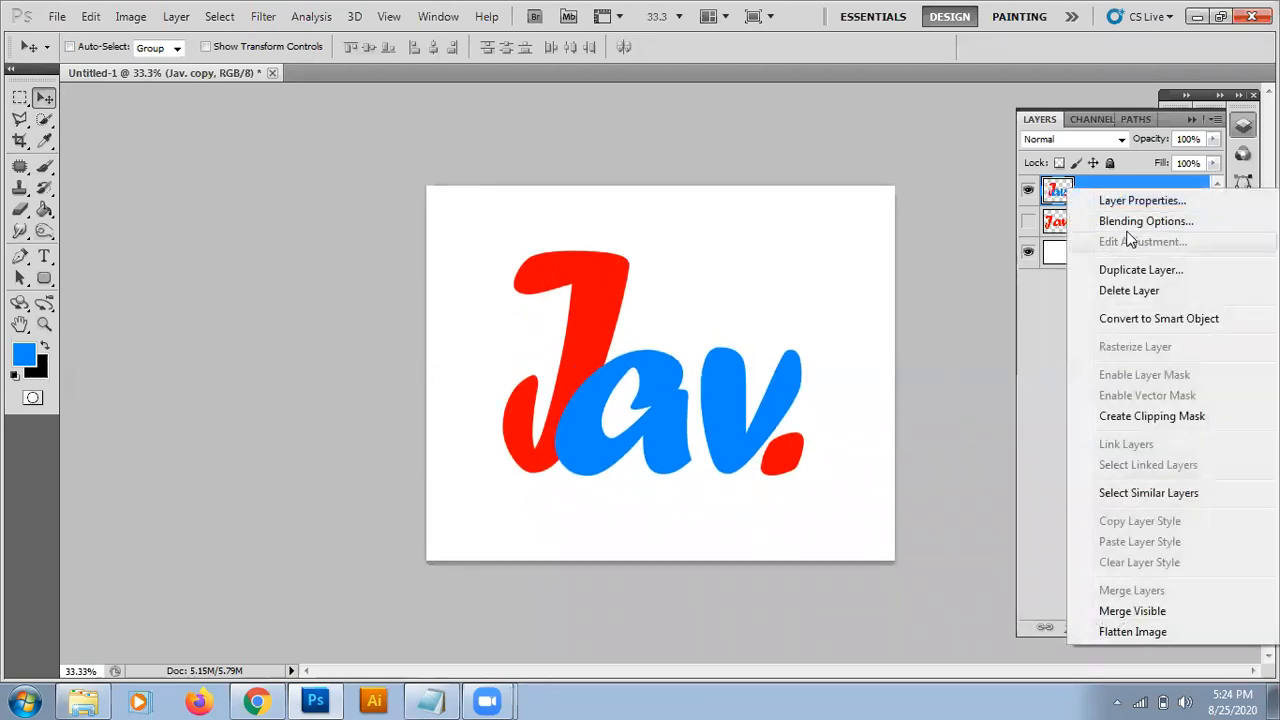
click(1134, 222)
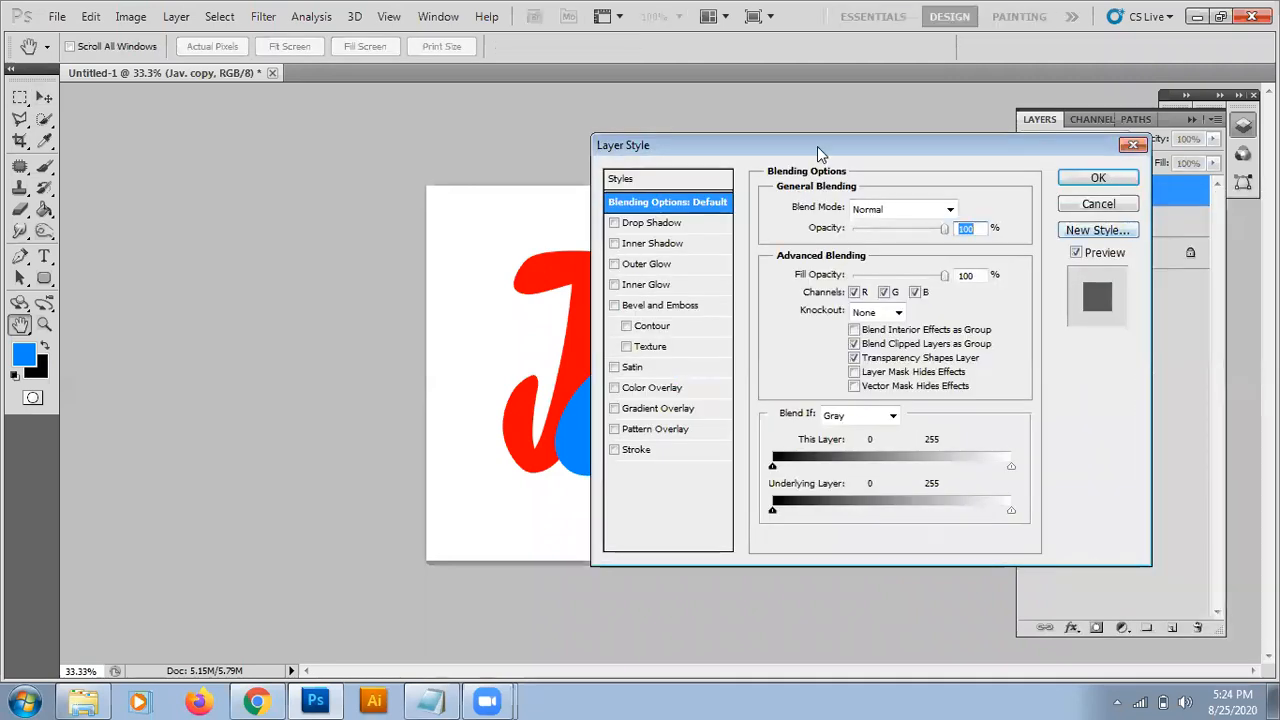
drag(820, 152, 943, 151)
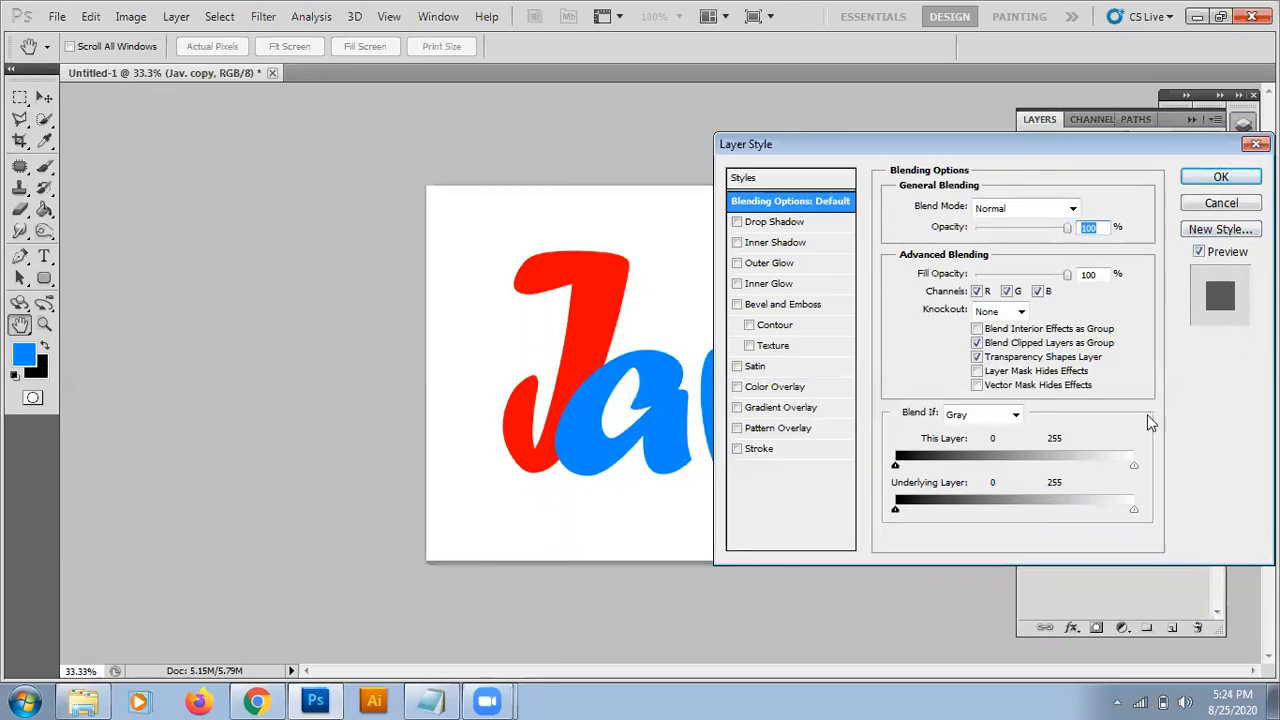
click(1214, 209)
Float the document in a larger window of its own and enable a Drop Shadow on the "Jav. copy" layer.
drag(208, 75, 240, 78)
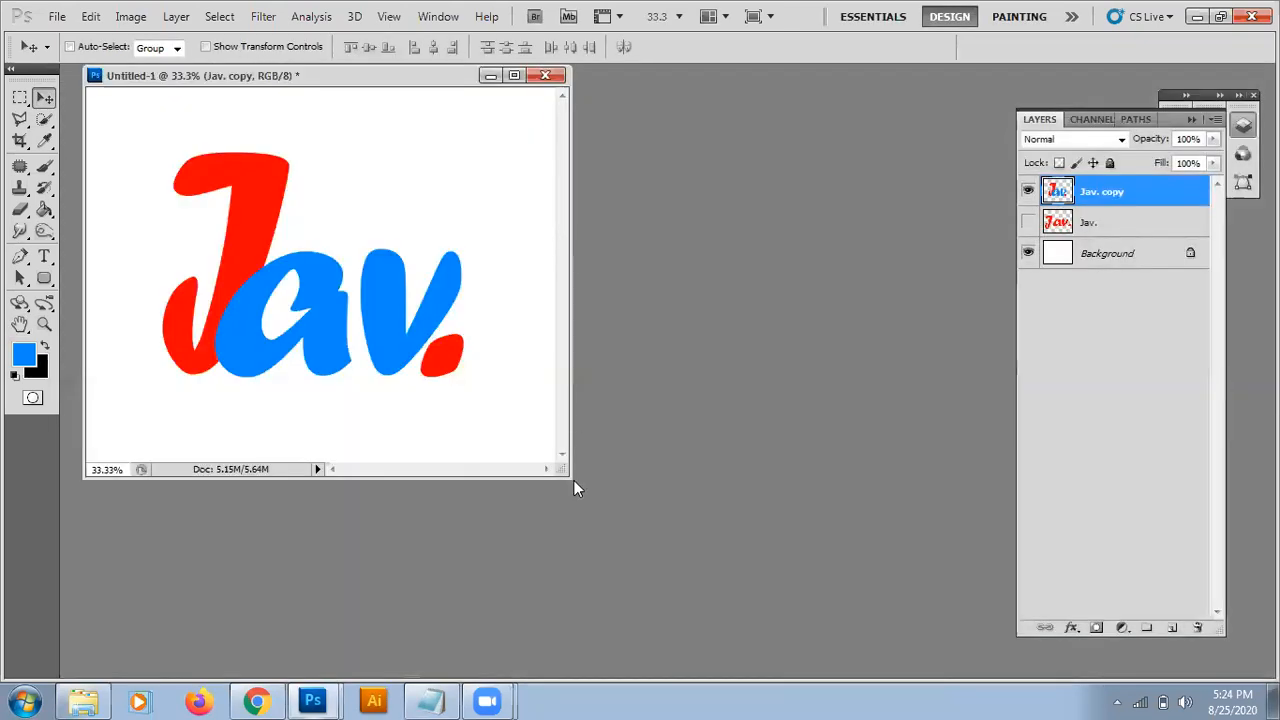
drag(573, 480, 660, 599)
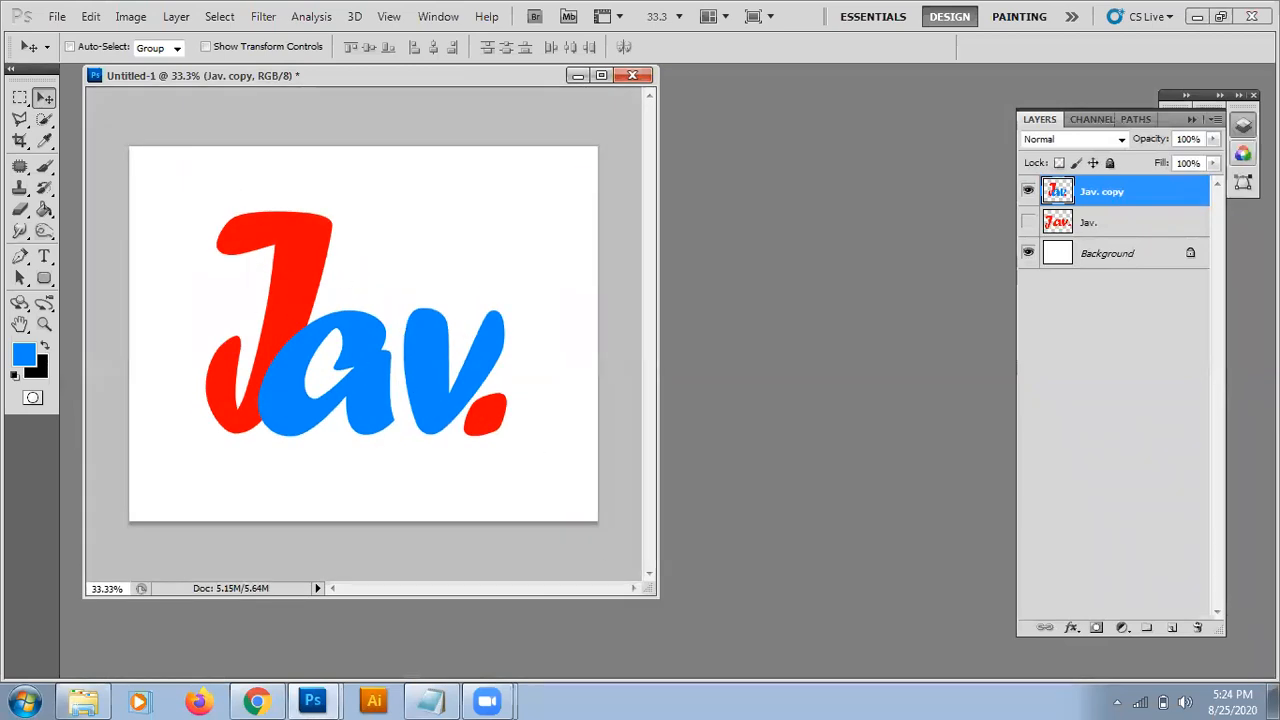
right_click(1188, 196)
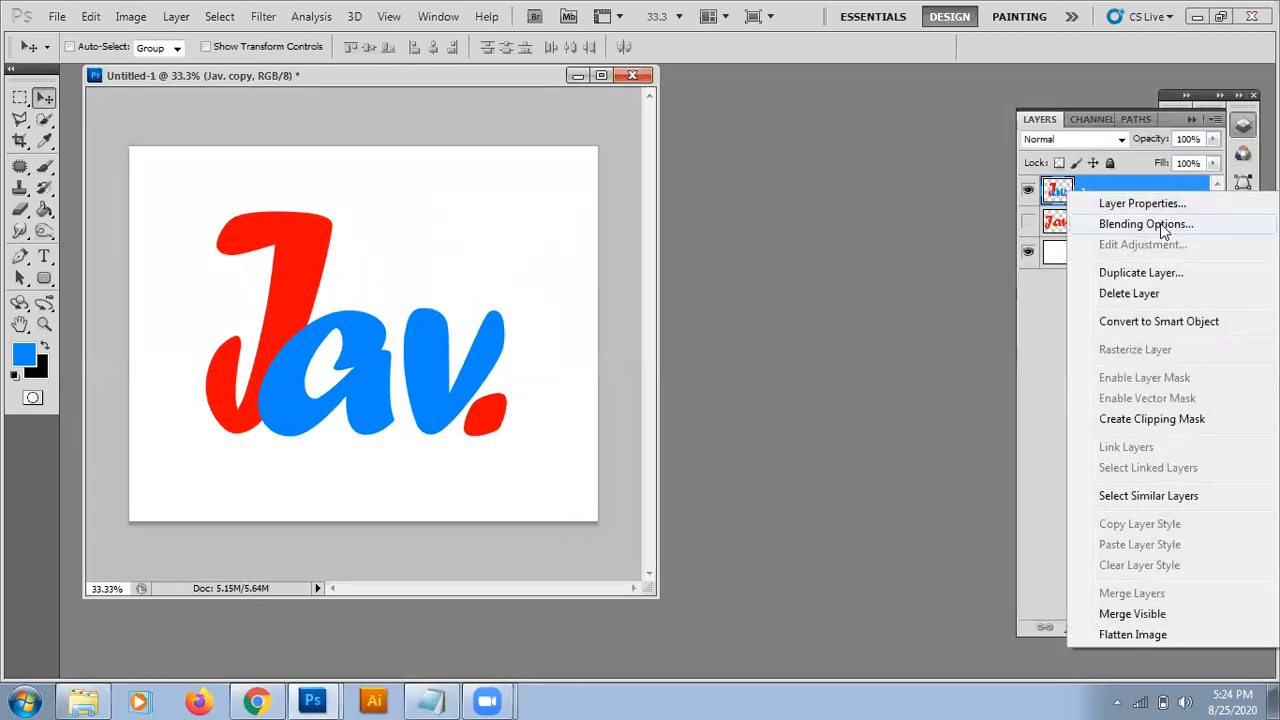
click(1164, 226)
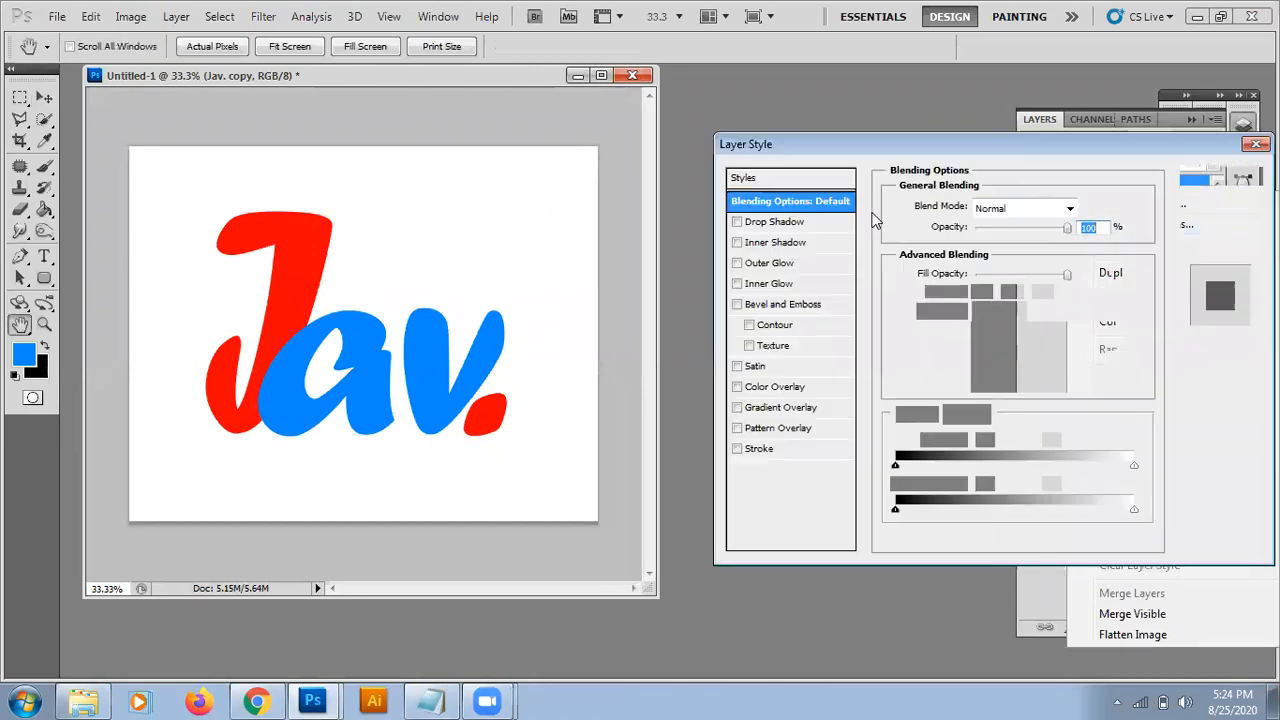
click(737, 222)
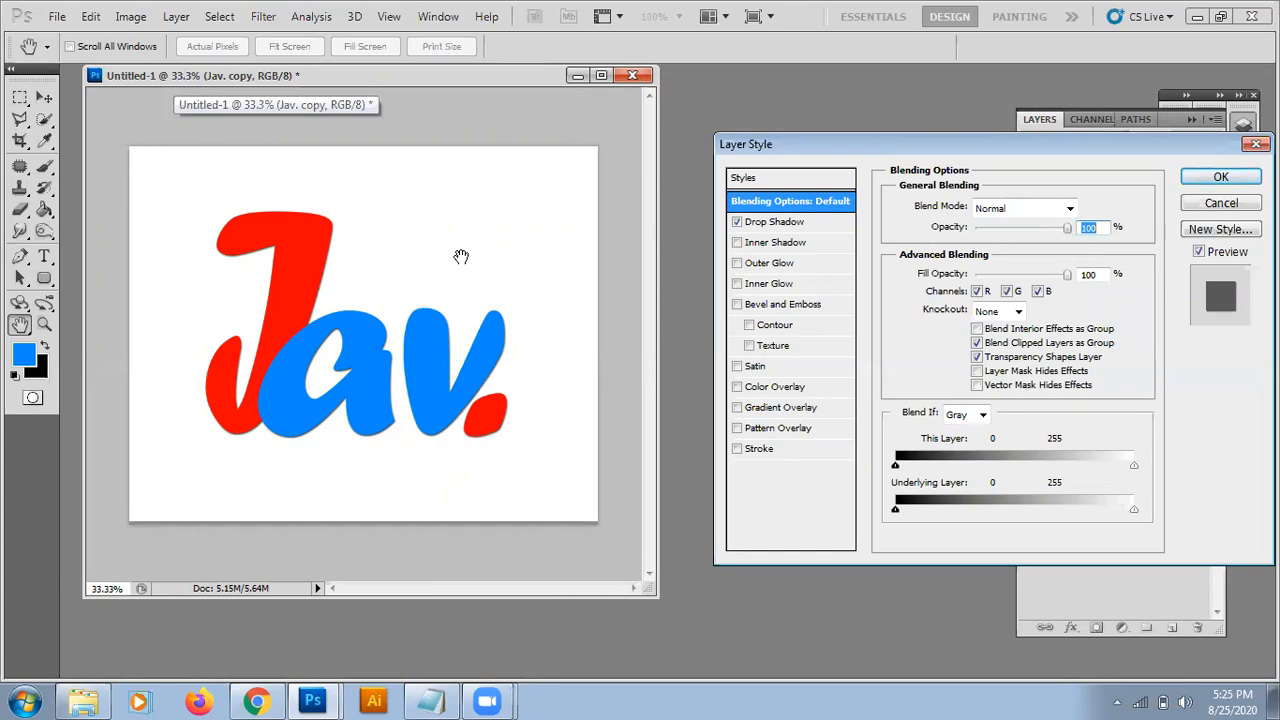
key(ctrl+plus)
key(ctrl+plus)
key(ctrl+plus)
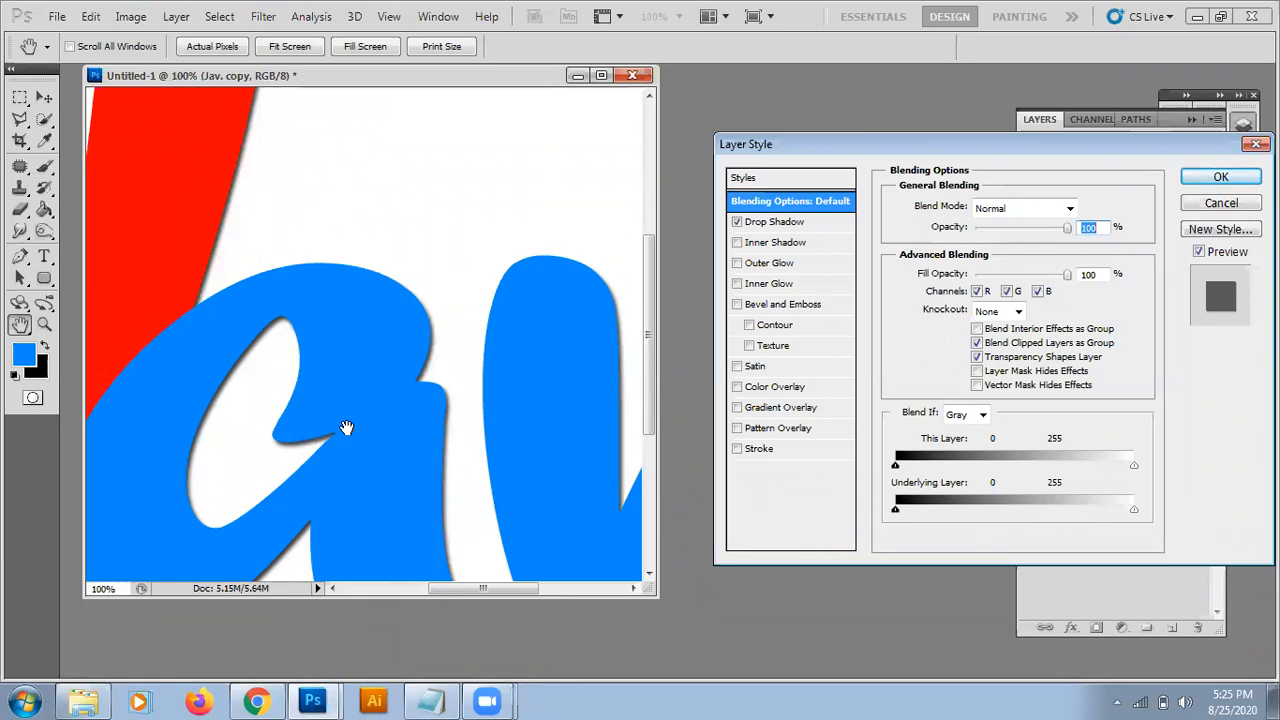
drag(346, 428, 391, 277)
drag(360, 351, 486, 334)
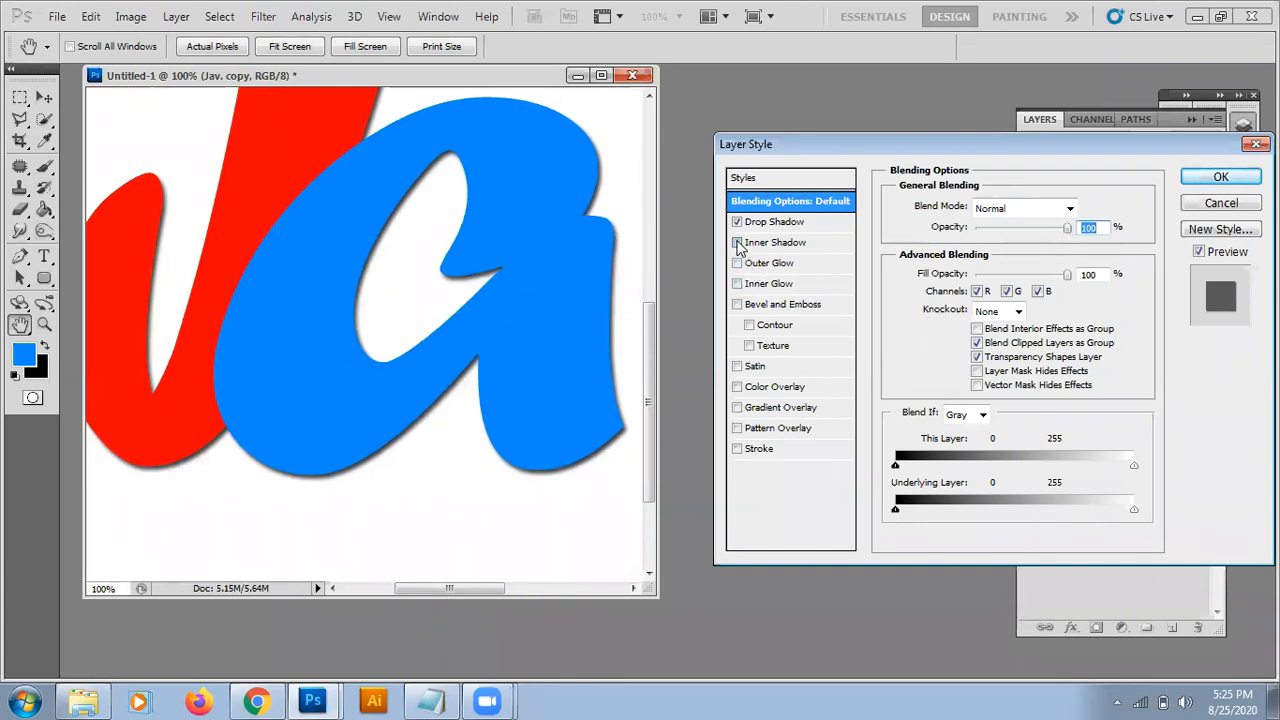
Try an Inner Shadow on the "Jav. copy" lettering and turn it off again.
click(737, 243)
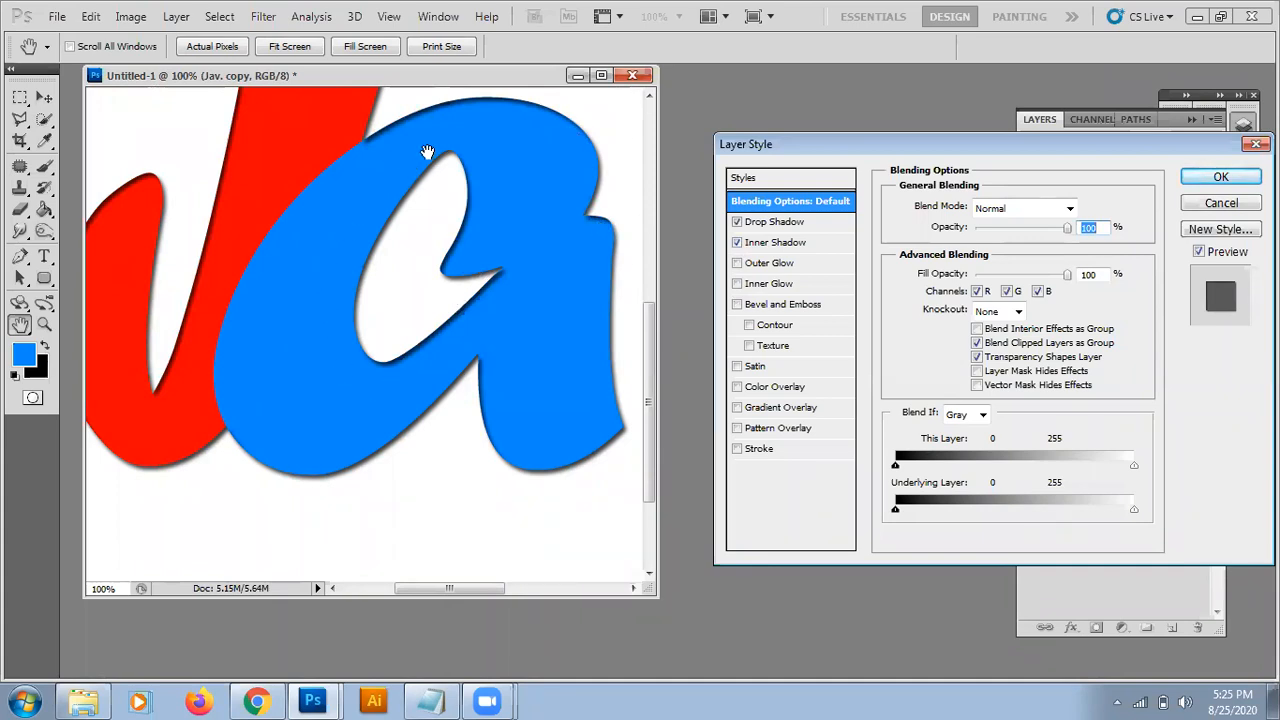
drag(258, 322, 339, 463)
drag(327, 206, 311, 330)
drag(655, 331, 990, 310)
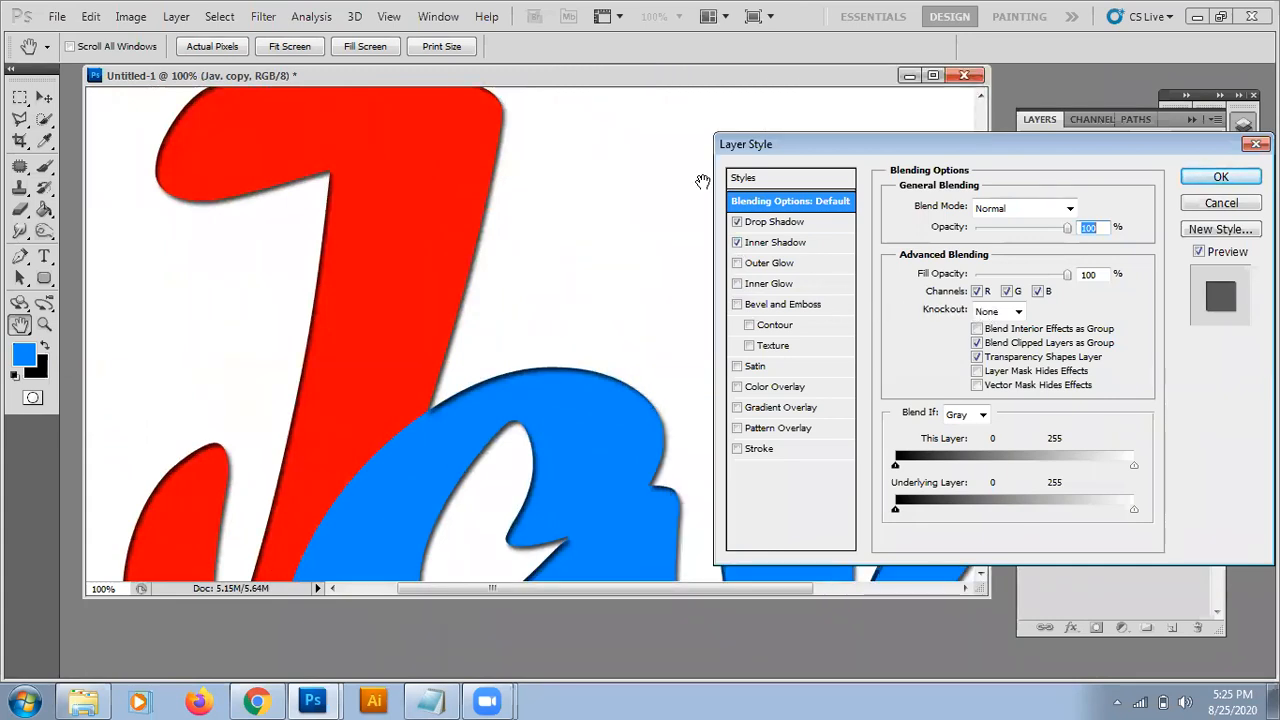
drag(581, 596, 581, 672)
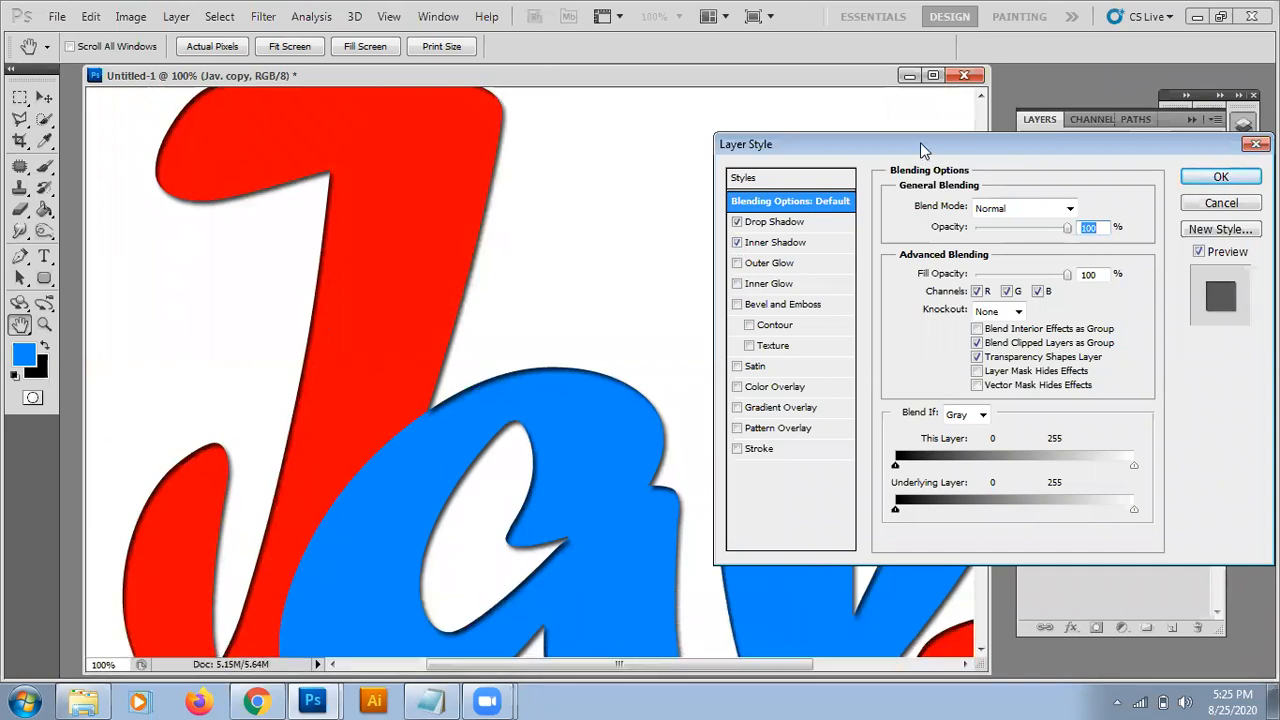
drag(920, 142, 1073, 75)
click(890, 176)
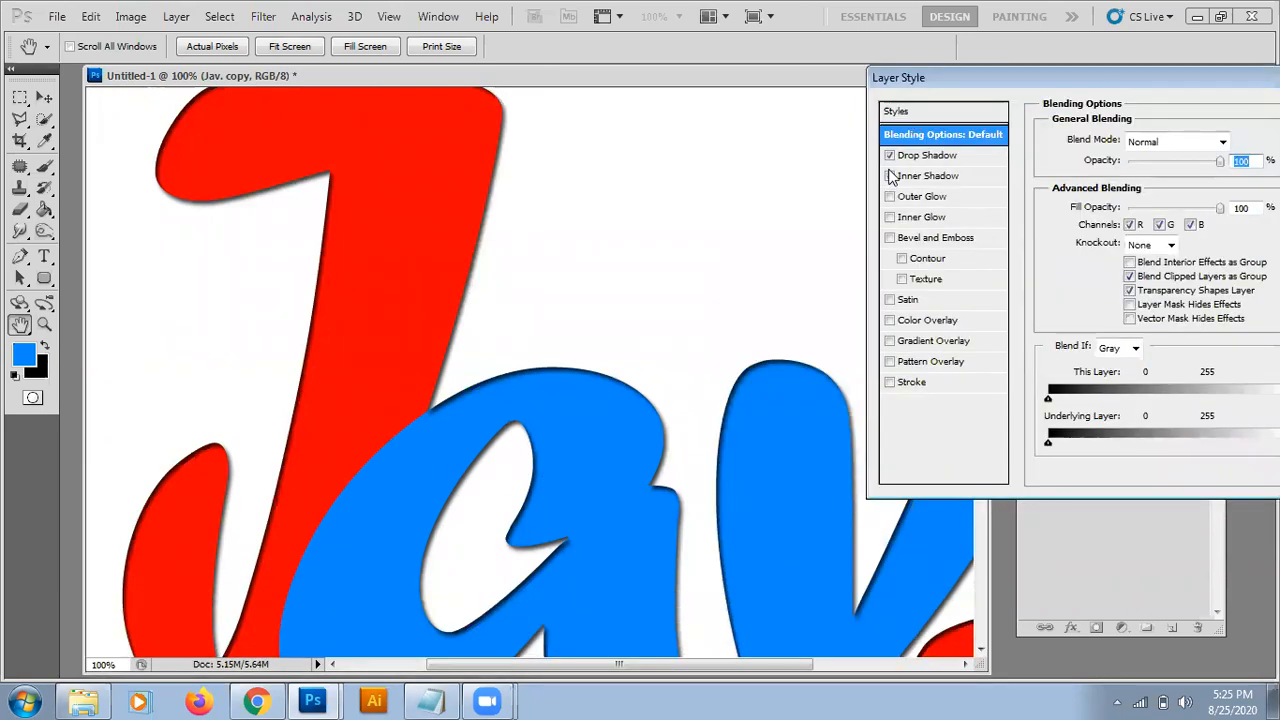
click(890, 176)
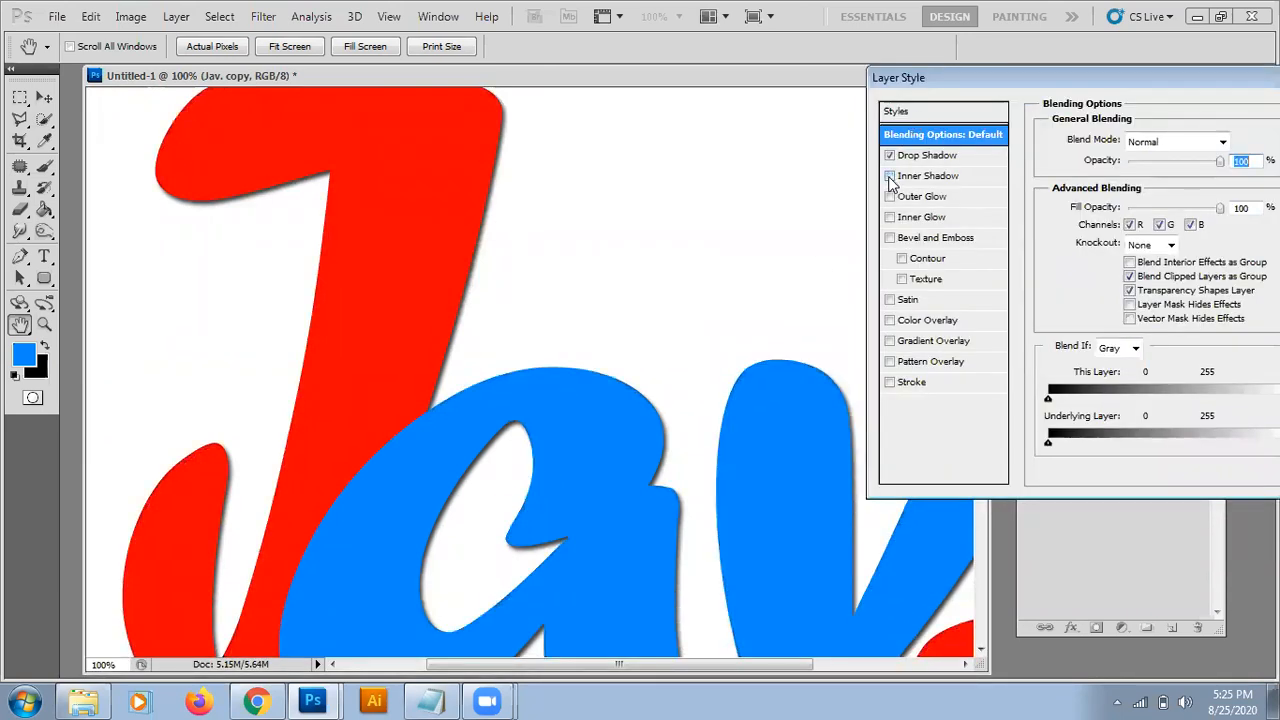
Apply a Bevel and Emboss effect with a size of 32 px to the "Jav. copy" layer.
click(890, 238)
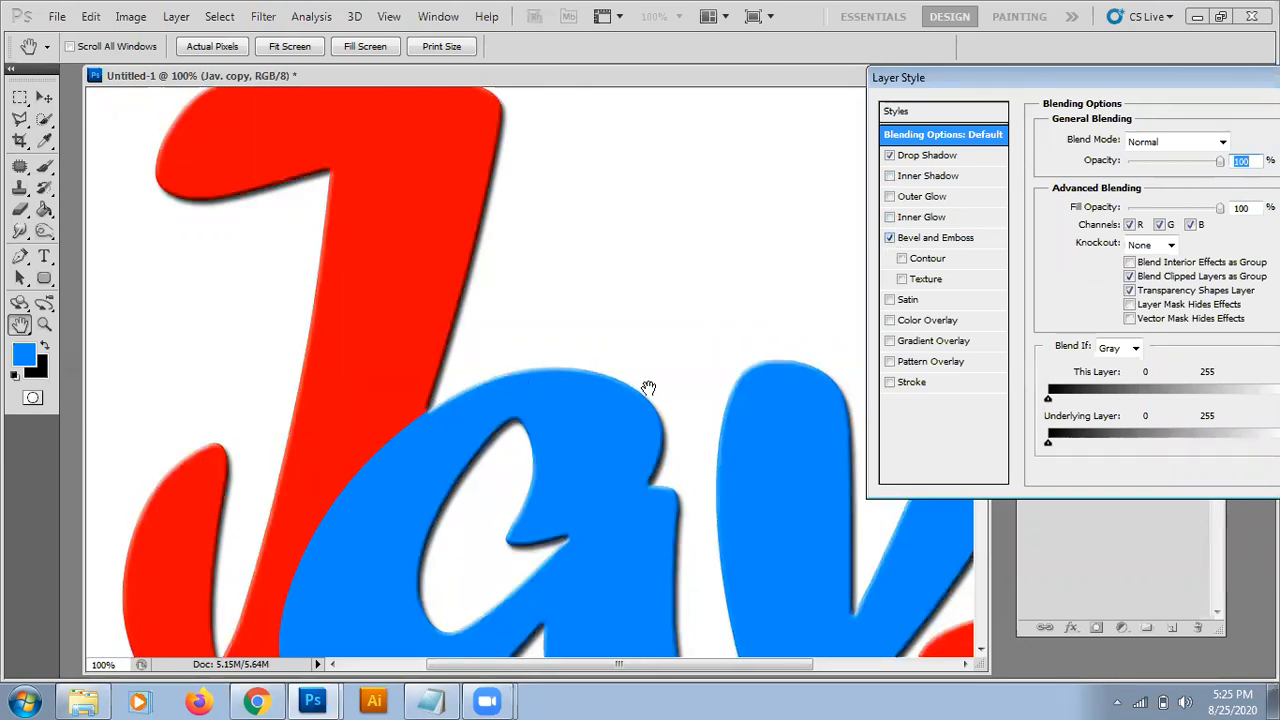
click(935, 241)
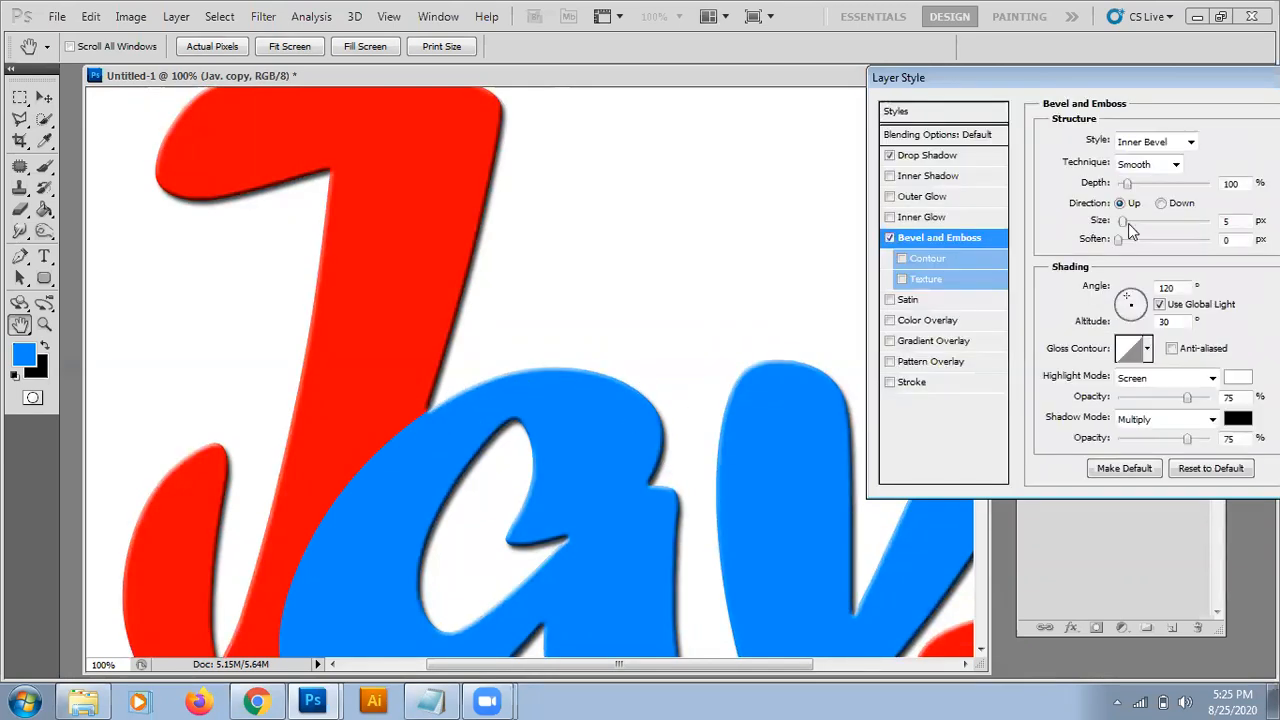
drag(1128, 224, 1136, 231)
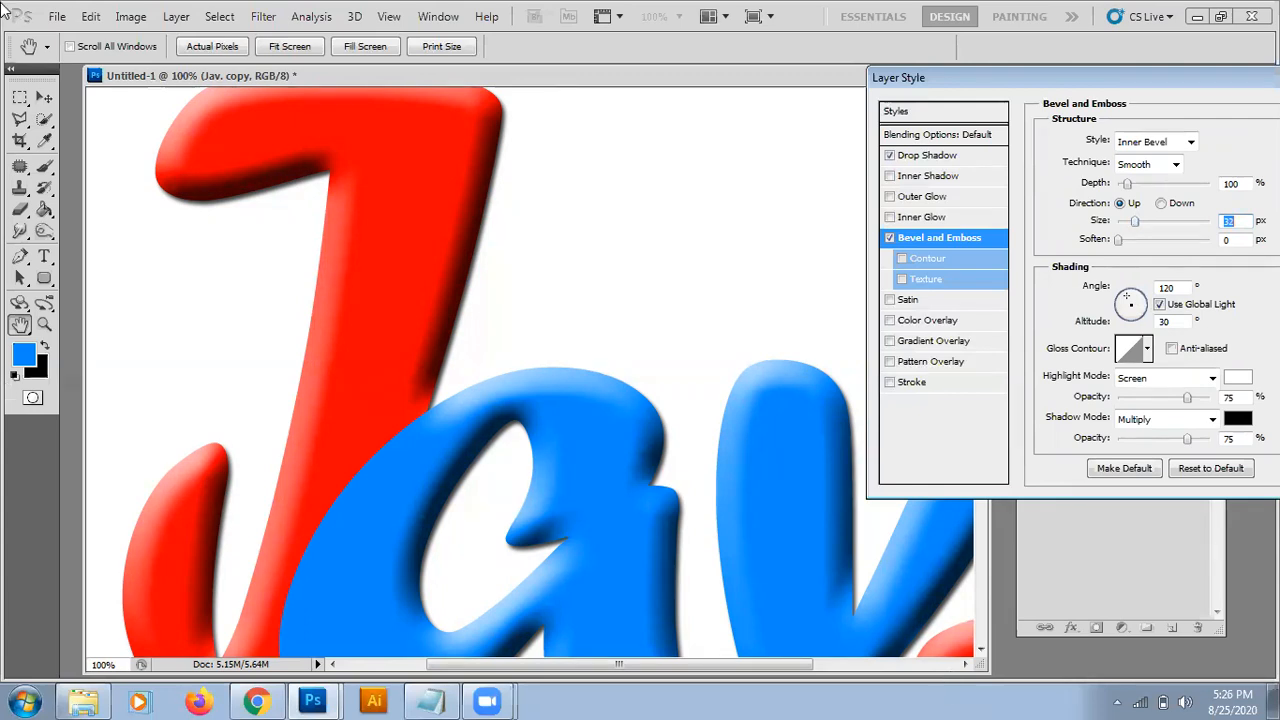
click(230, 241)
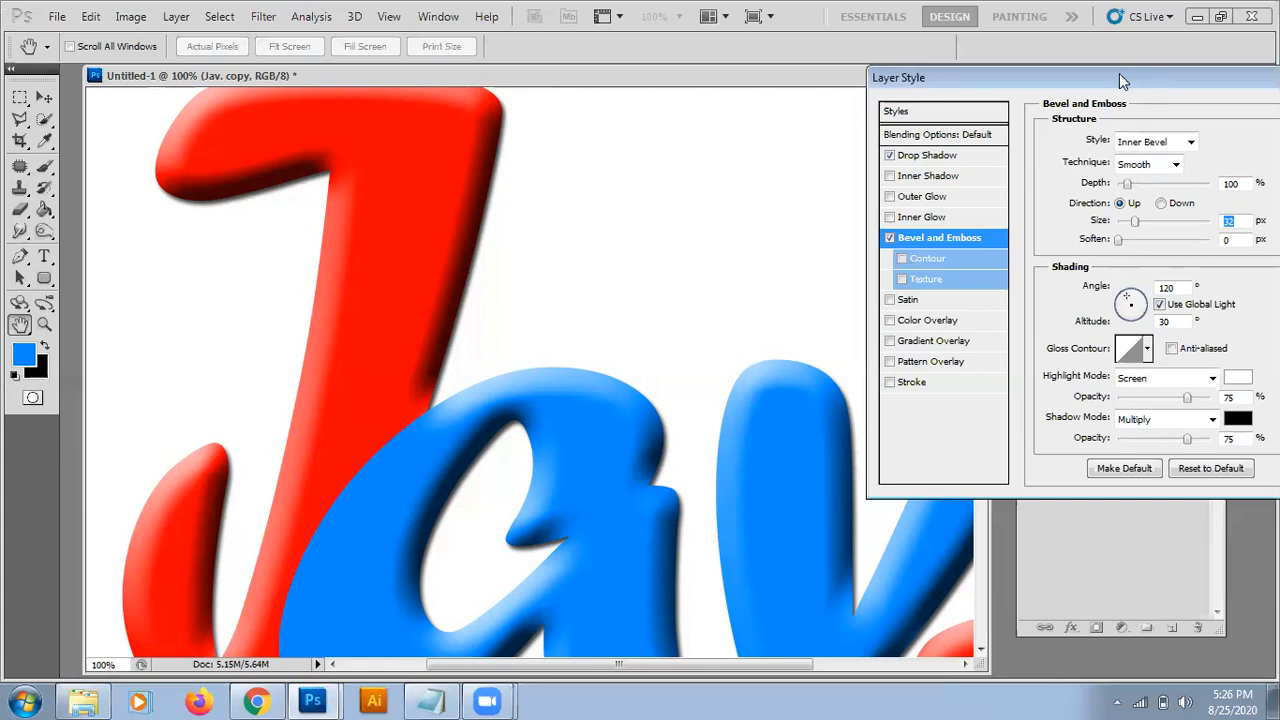
drag(1119, 73, 839, 73)
click(1097, 117)
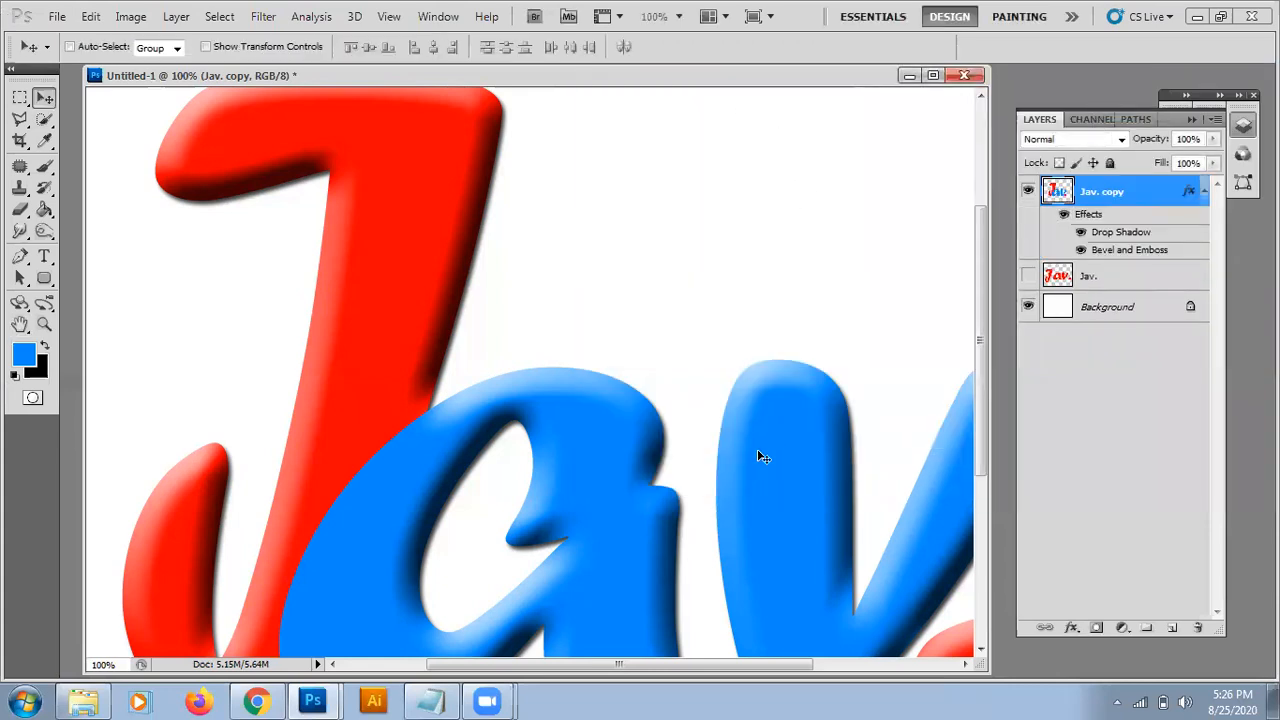
Select the white Background layer and hide it, leaving the lettering on transparency.
key(ctrl+minus)
key(ctrl+minus)
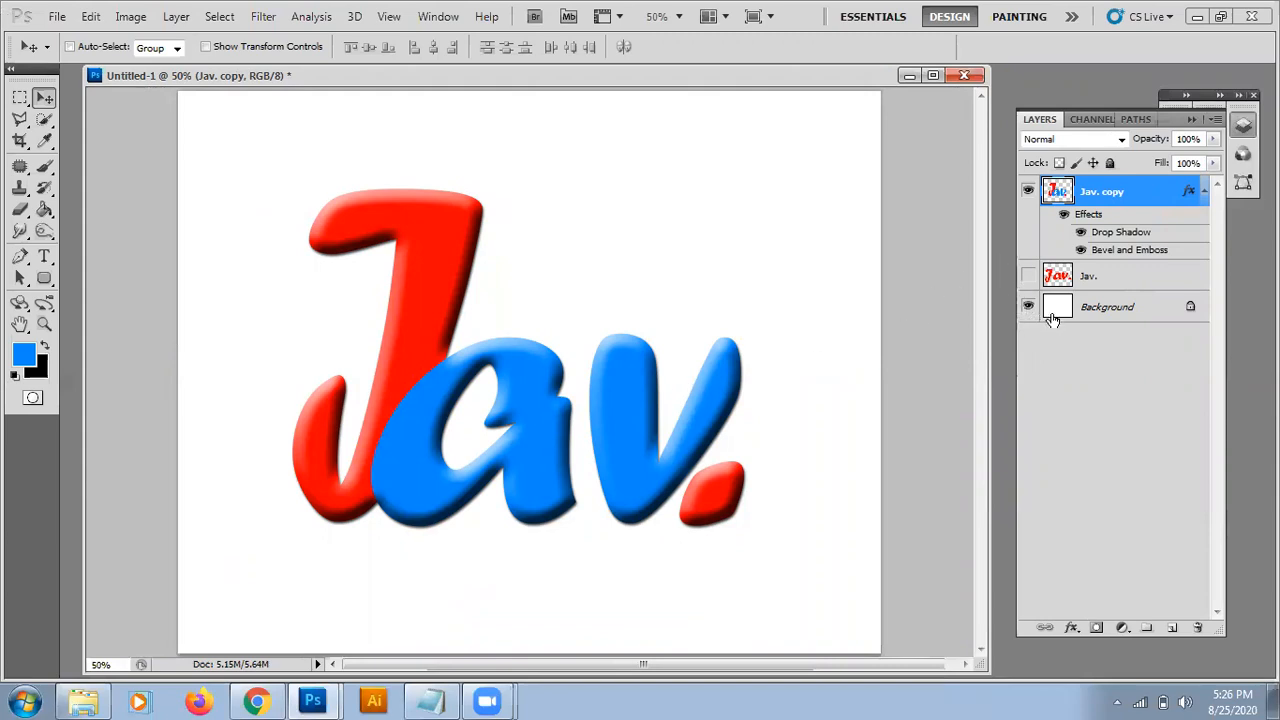
click(1098, 312)
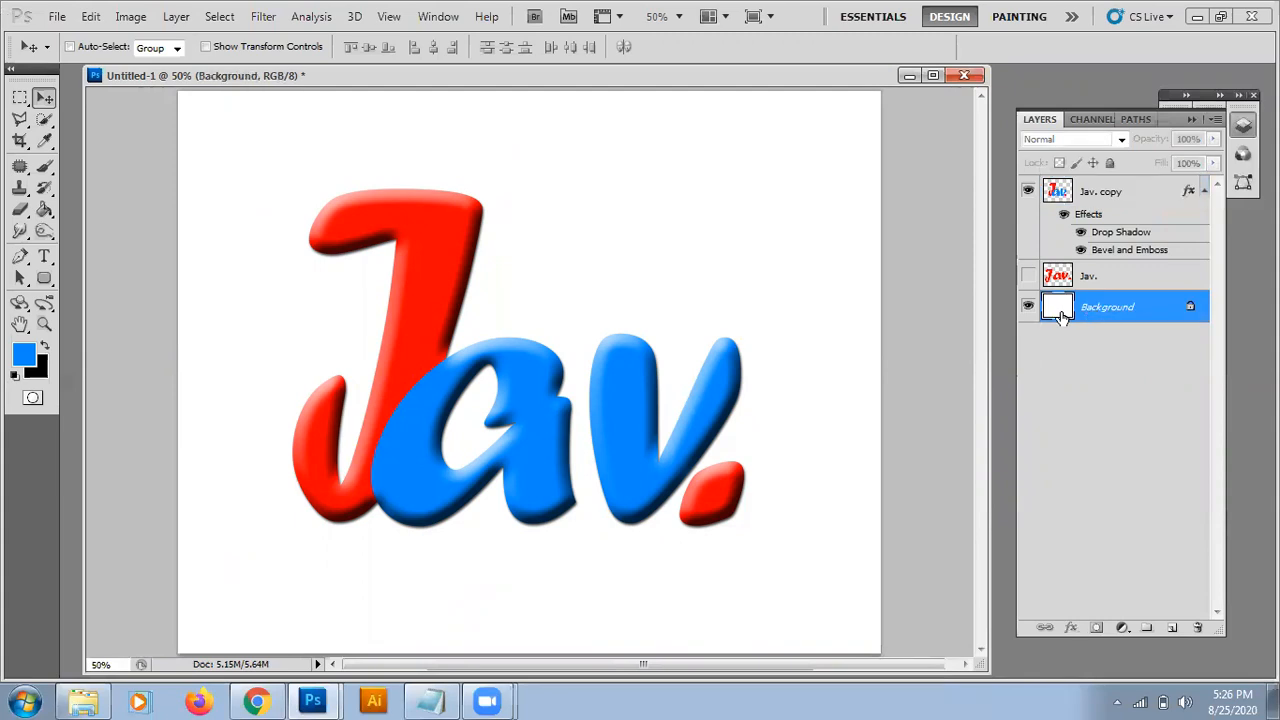
click(1029, 307)
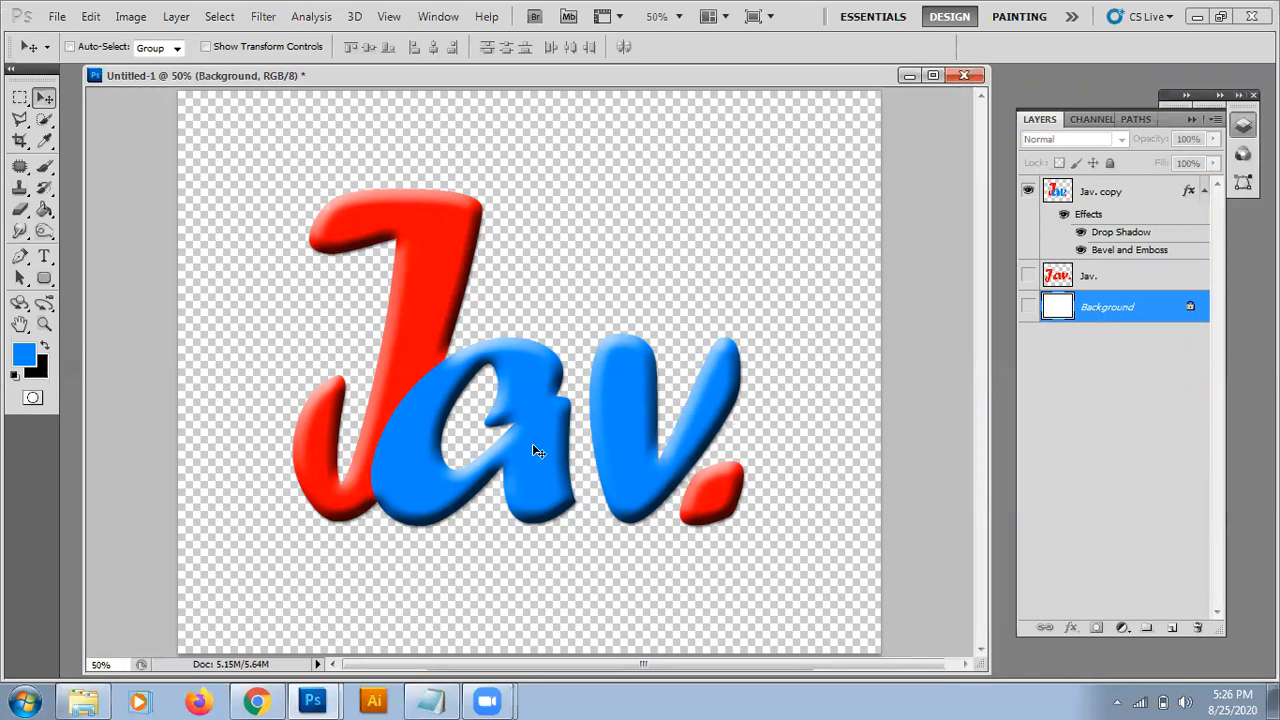
Save the transparent lettering to the Desktop as Jav in PNG format with interlacing set to None.
click(57, 18)
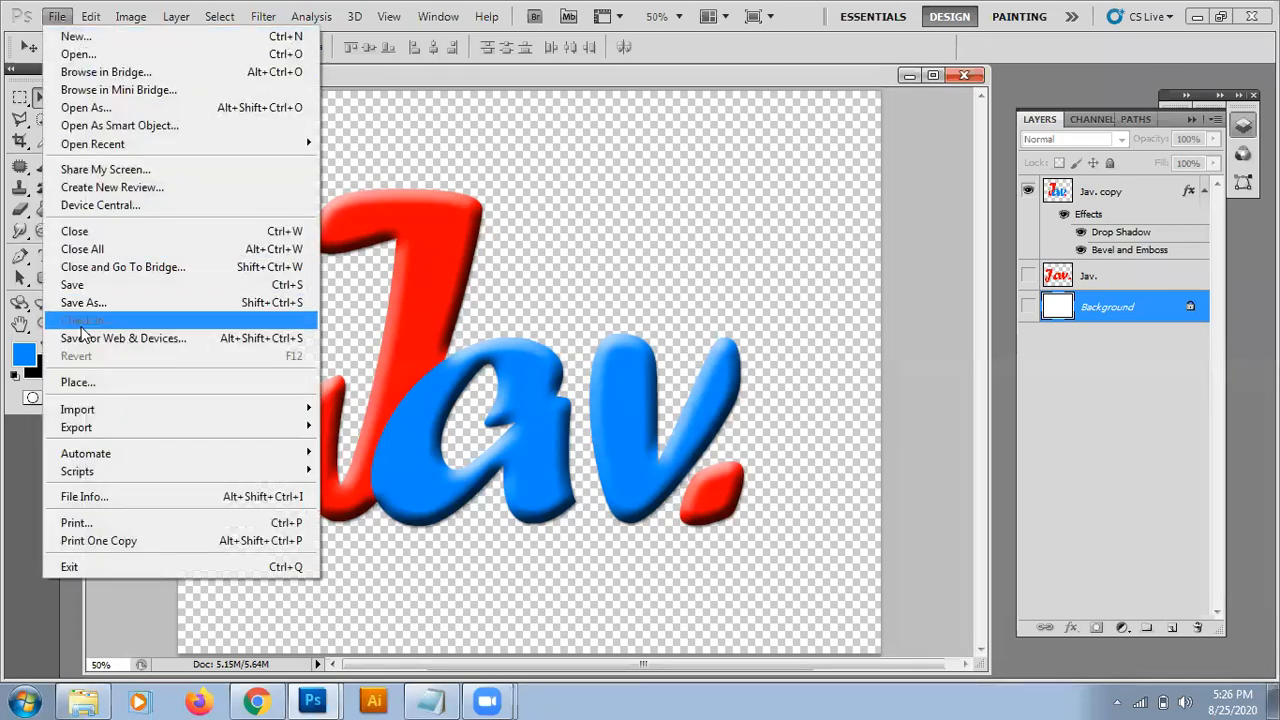
click(83, 302)
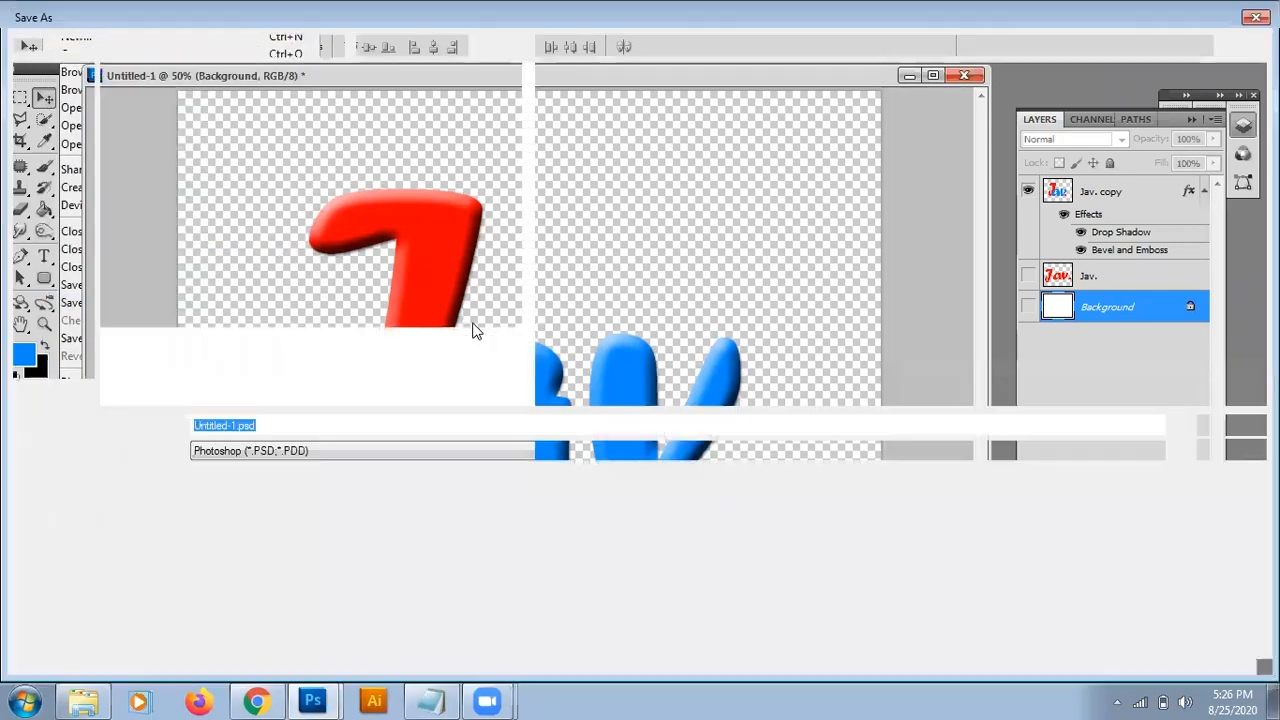
text(Jav)
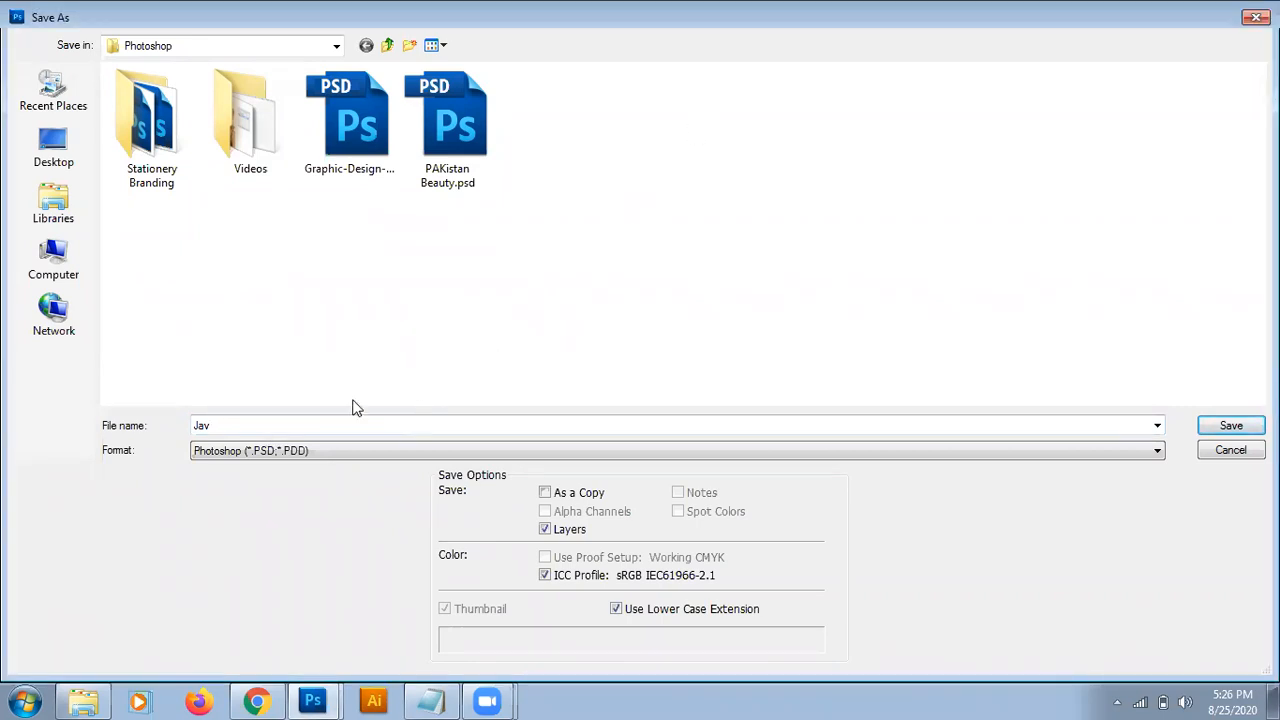
click(261, 451)
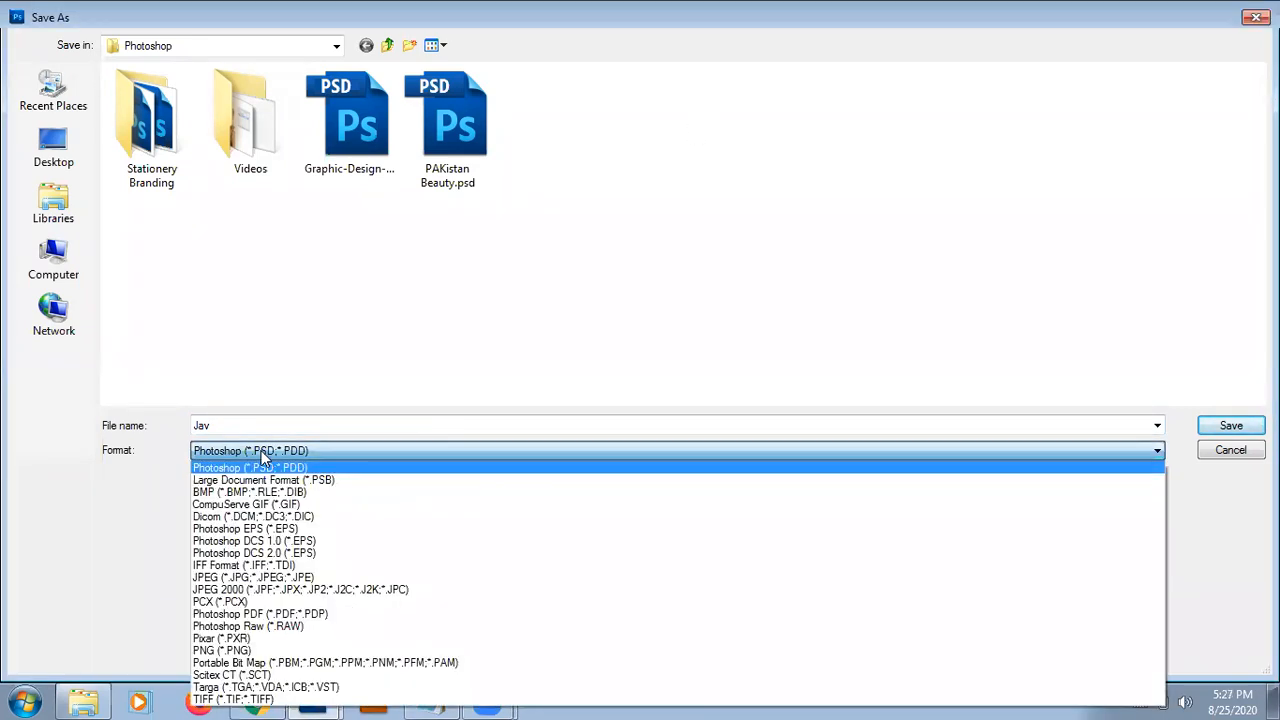
click(547, 336)
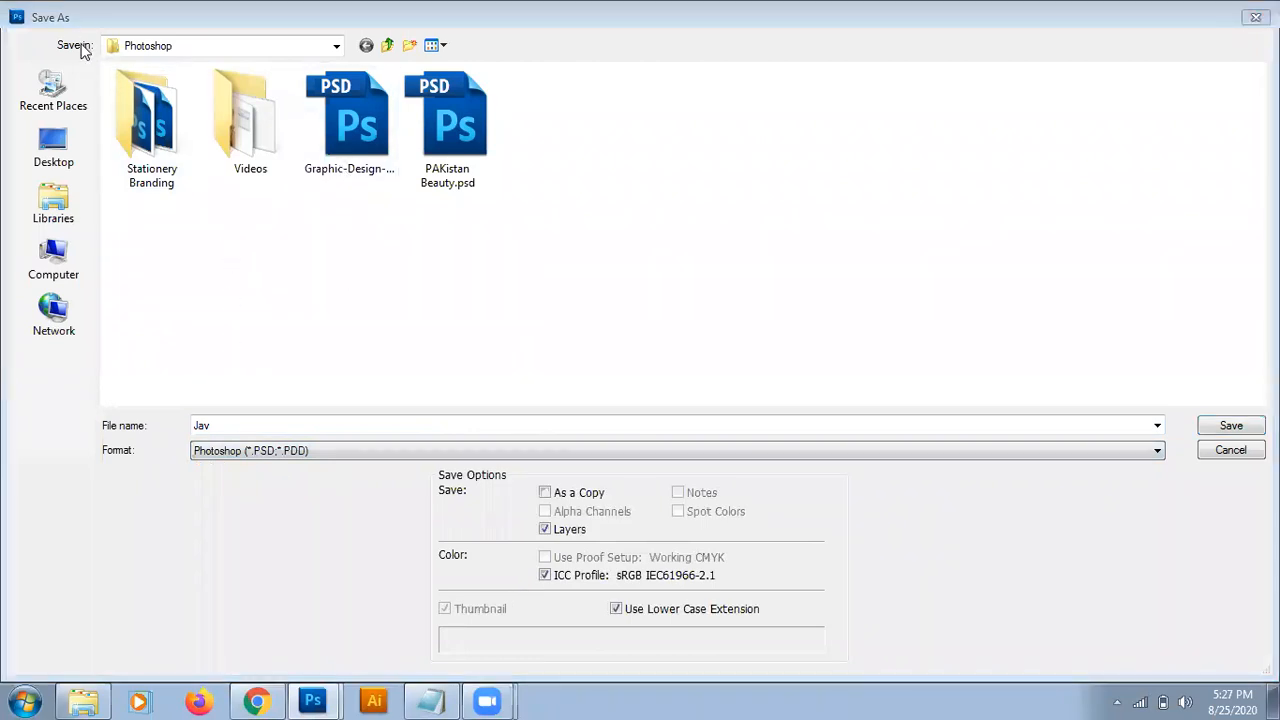
click(219, 428)
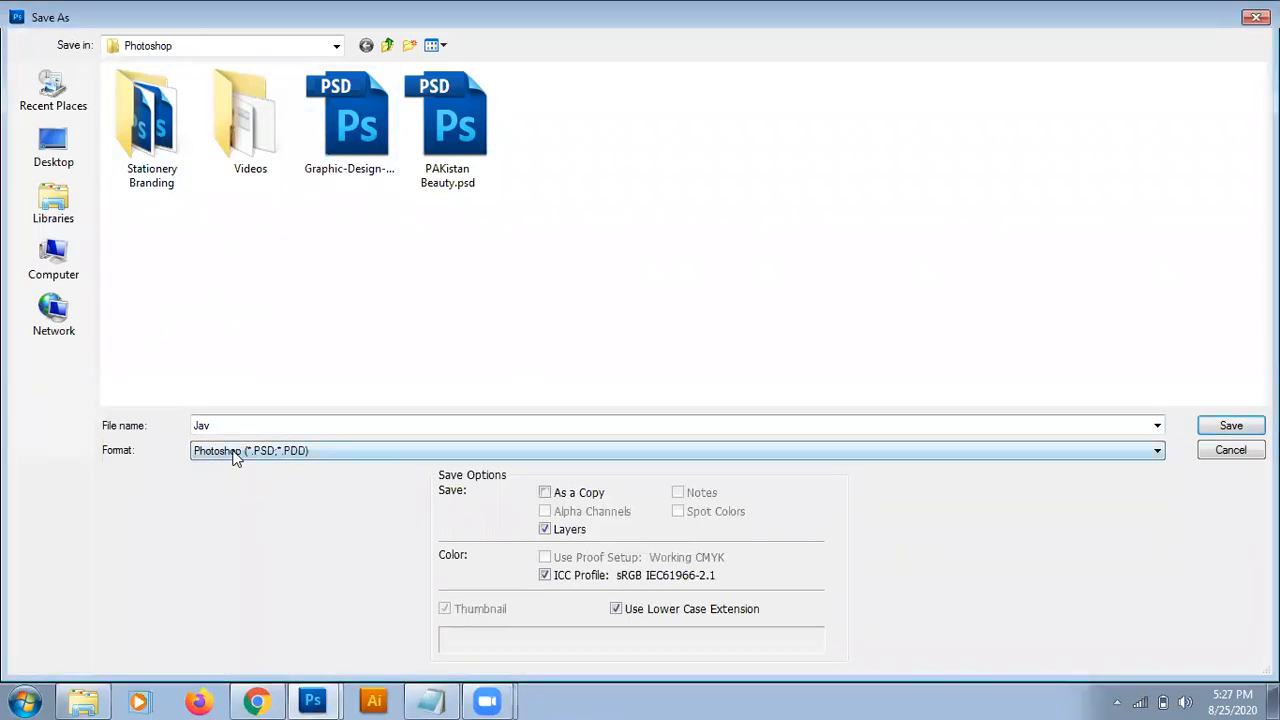
click(233, 452)
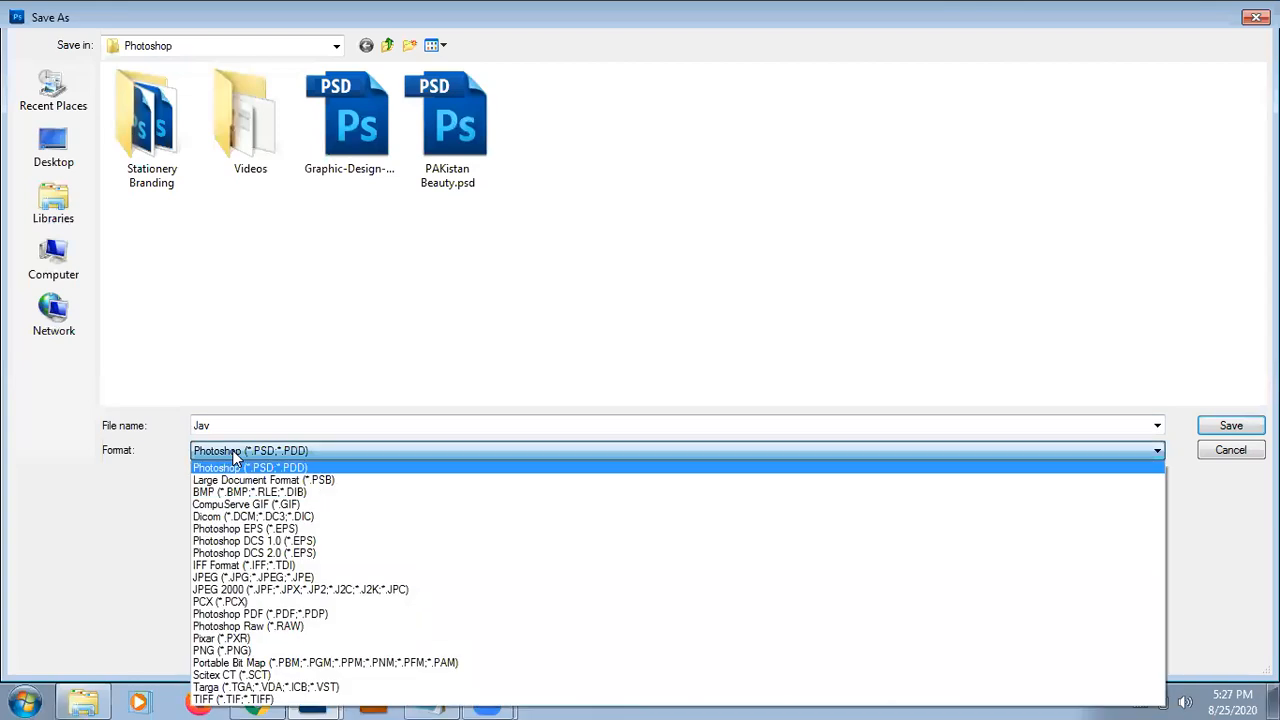
click(242, 650)
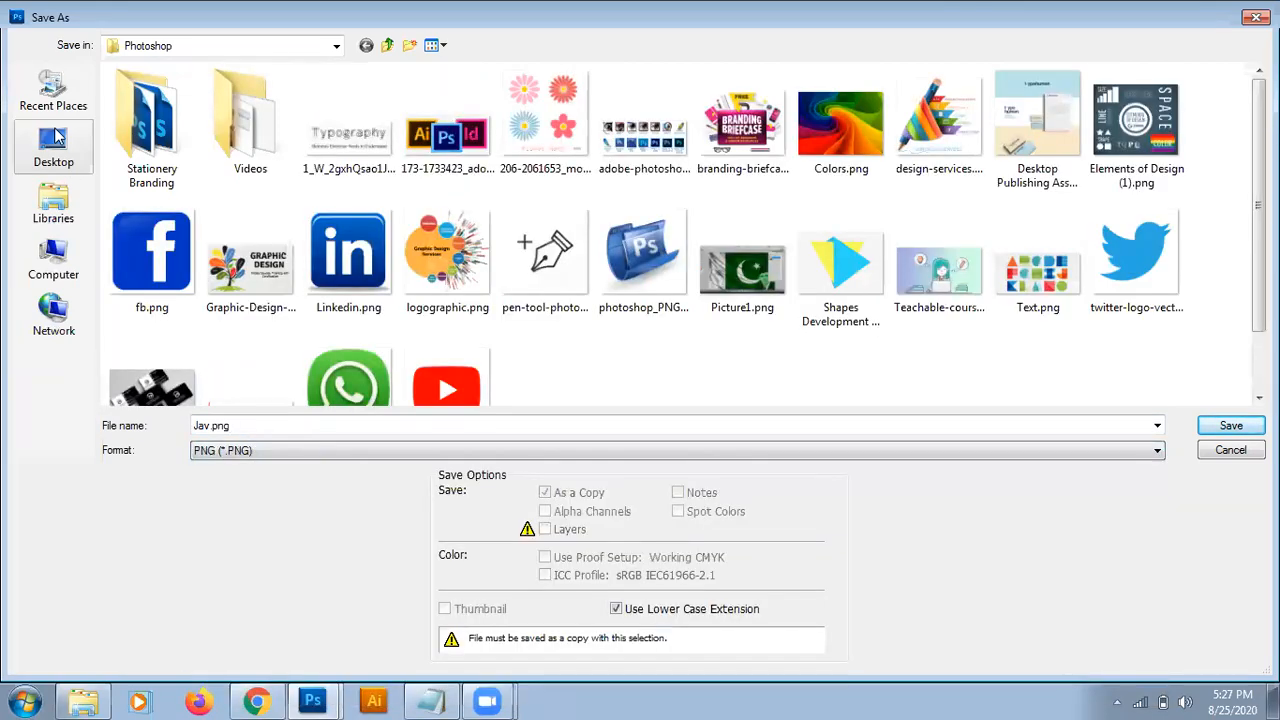
click(54, 145)
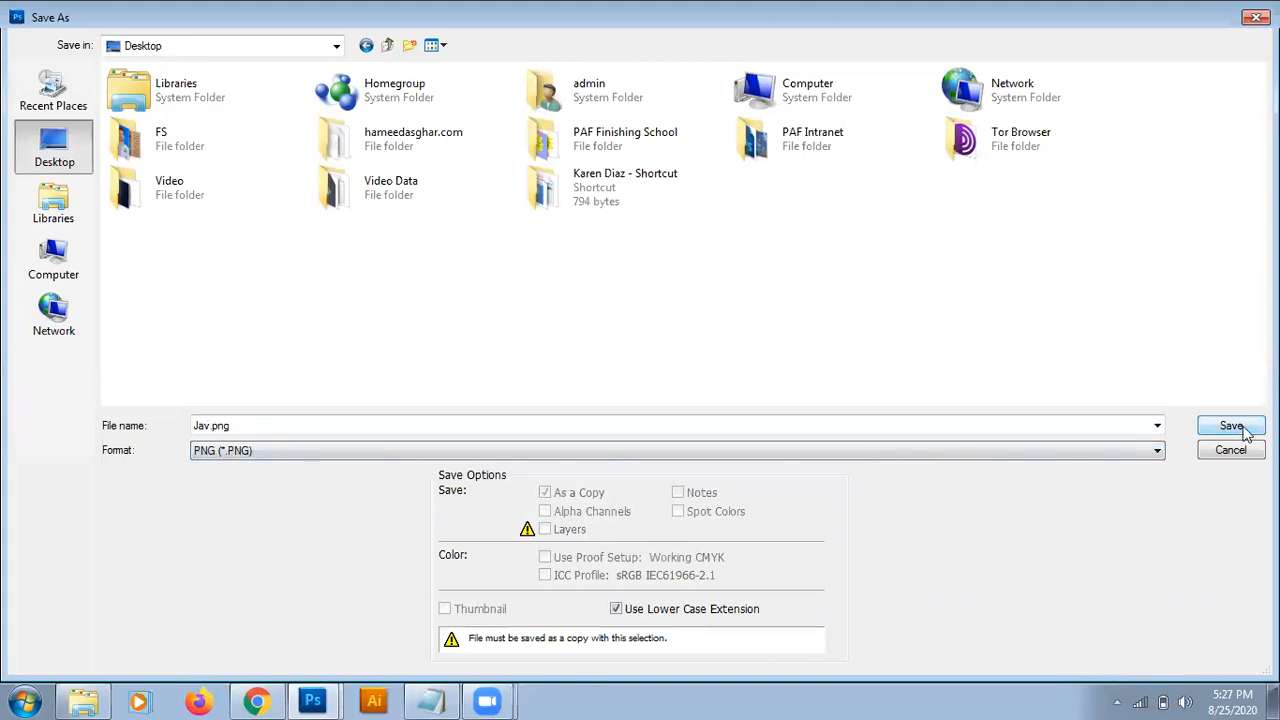
click(1231, 426)
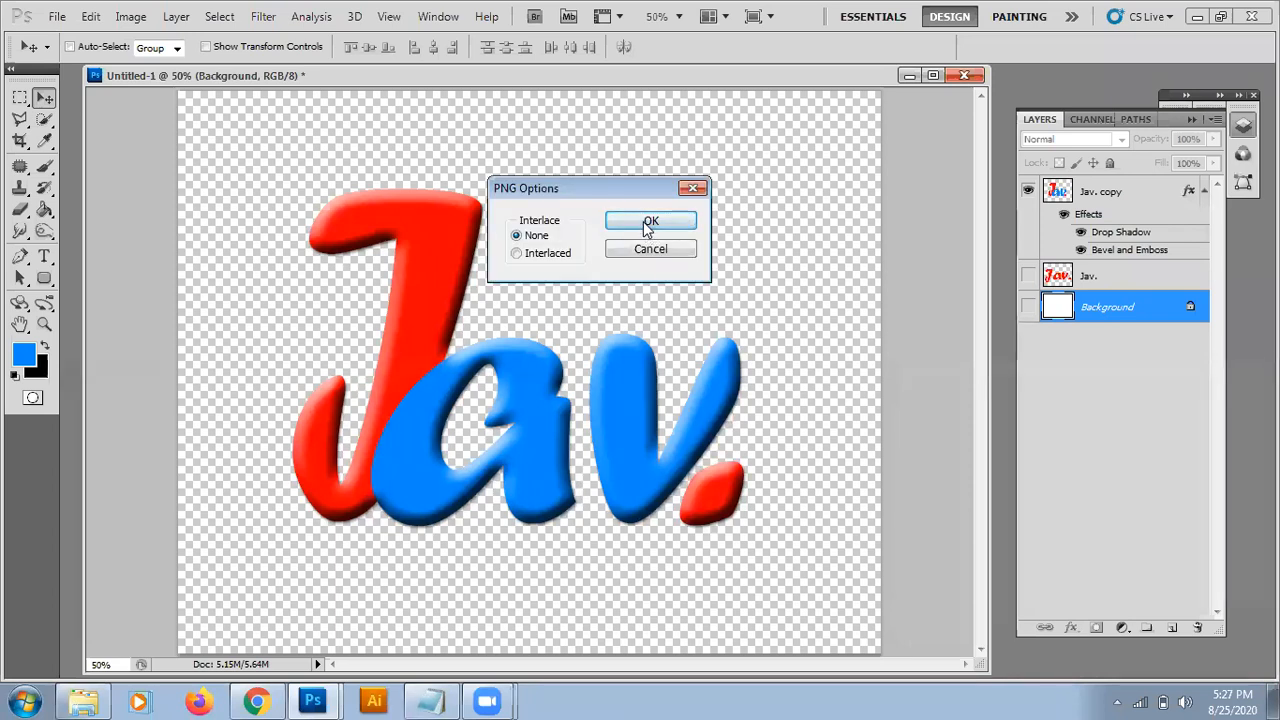
click(646, 228)
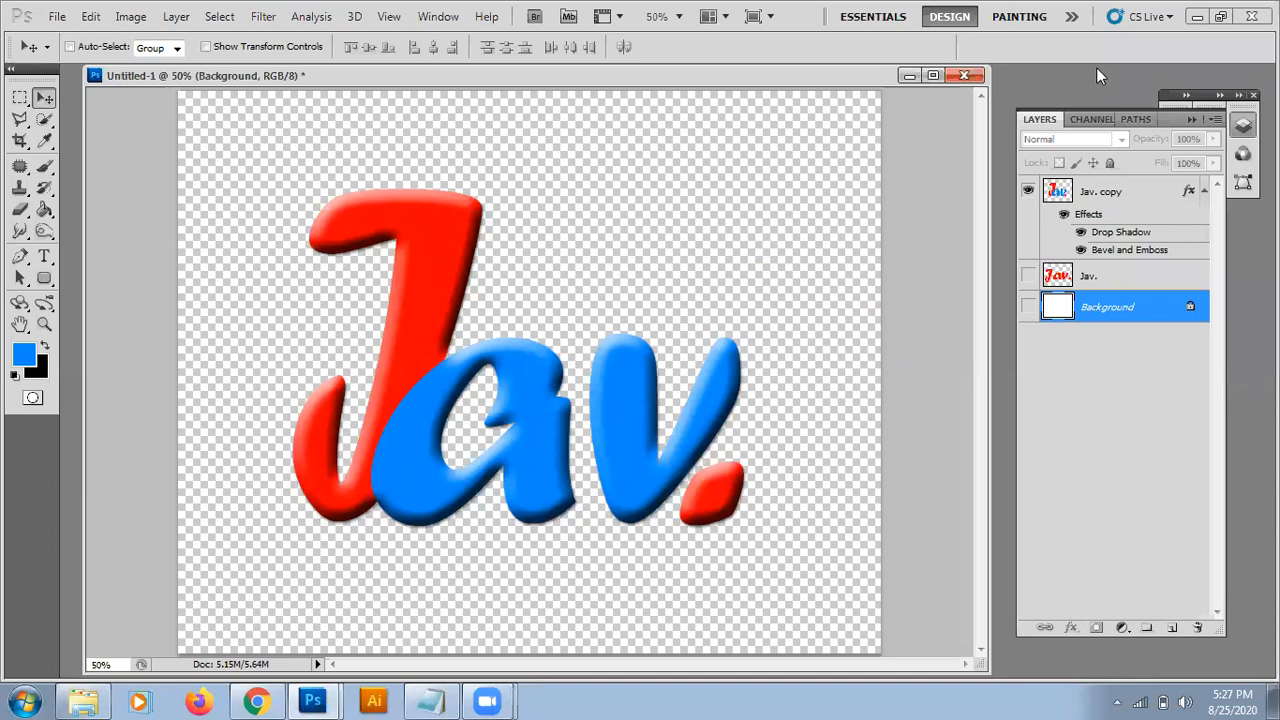
Check the saved Jav.png on the desktop and view the Canva home page in Chrome before returning to Photoshop.
click(1195, 17)
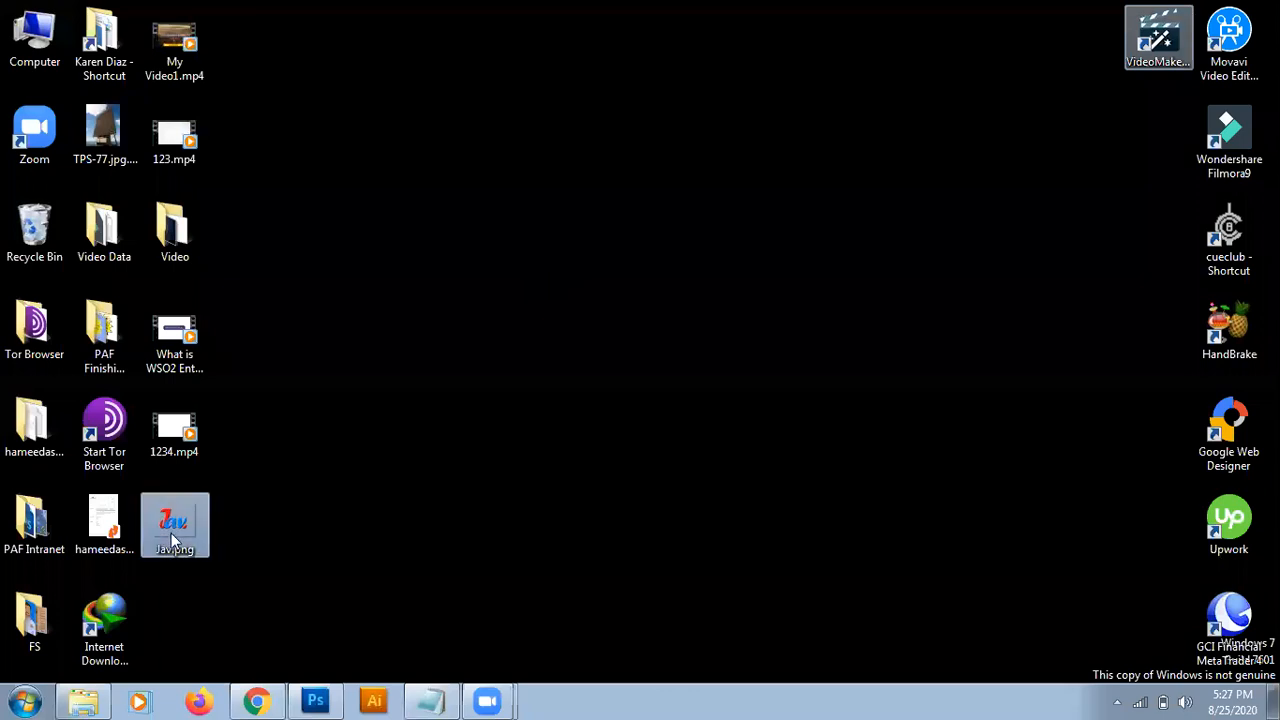
click(173, 527)
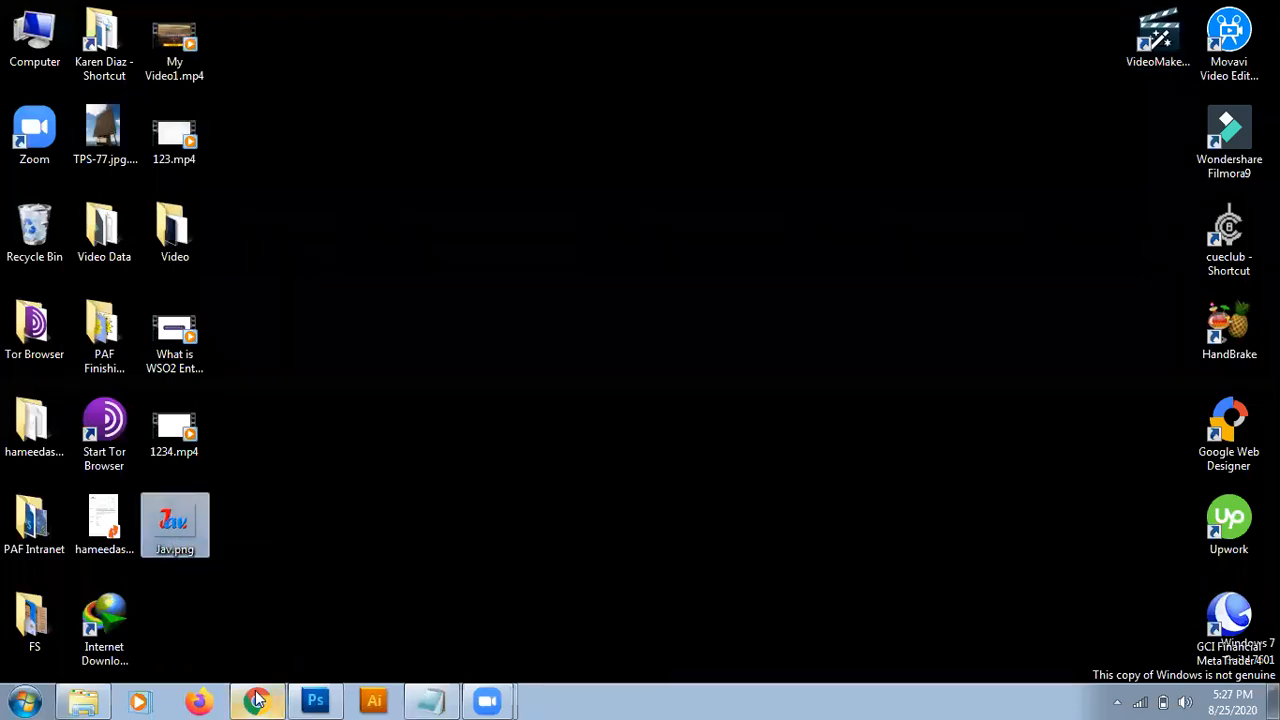
mouse_move(255, 700)
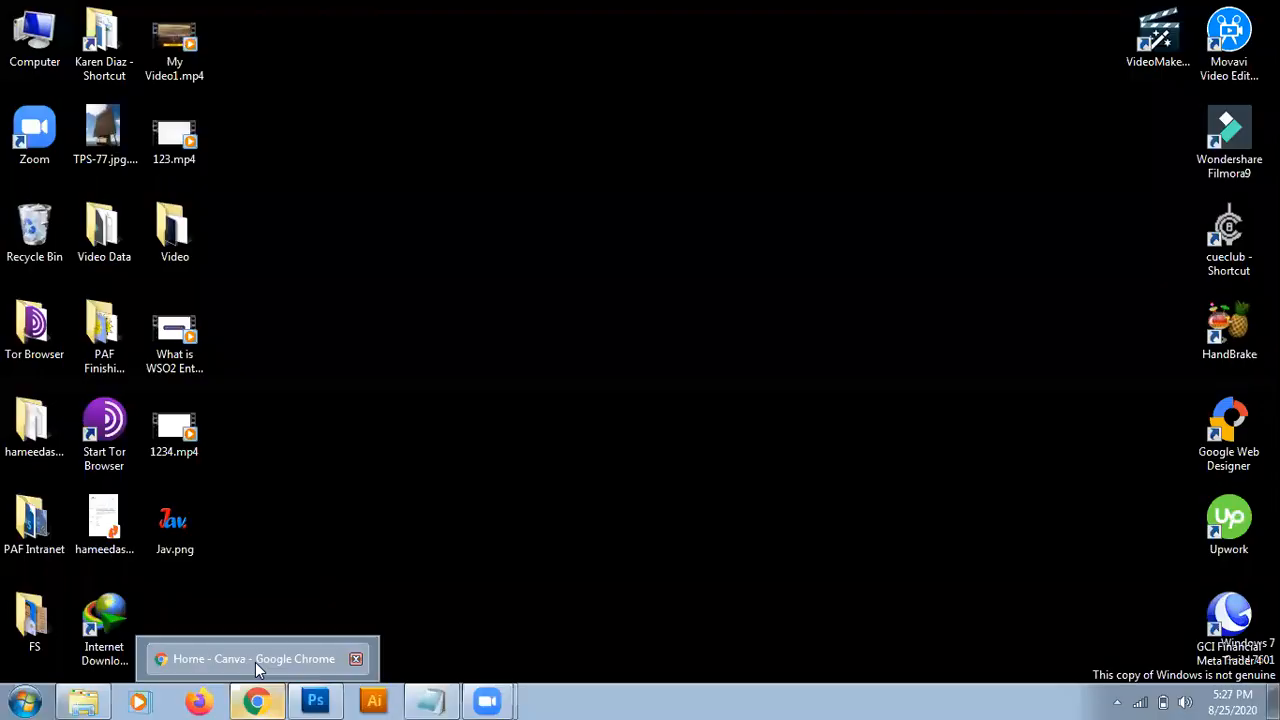
click(255, 659)
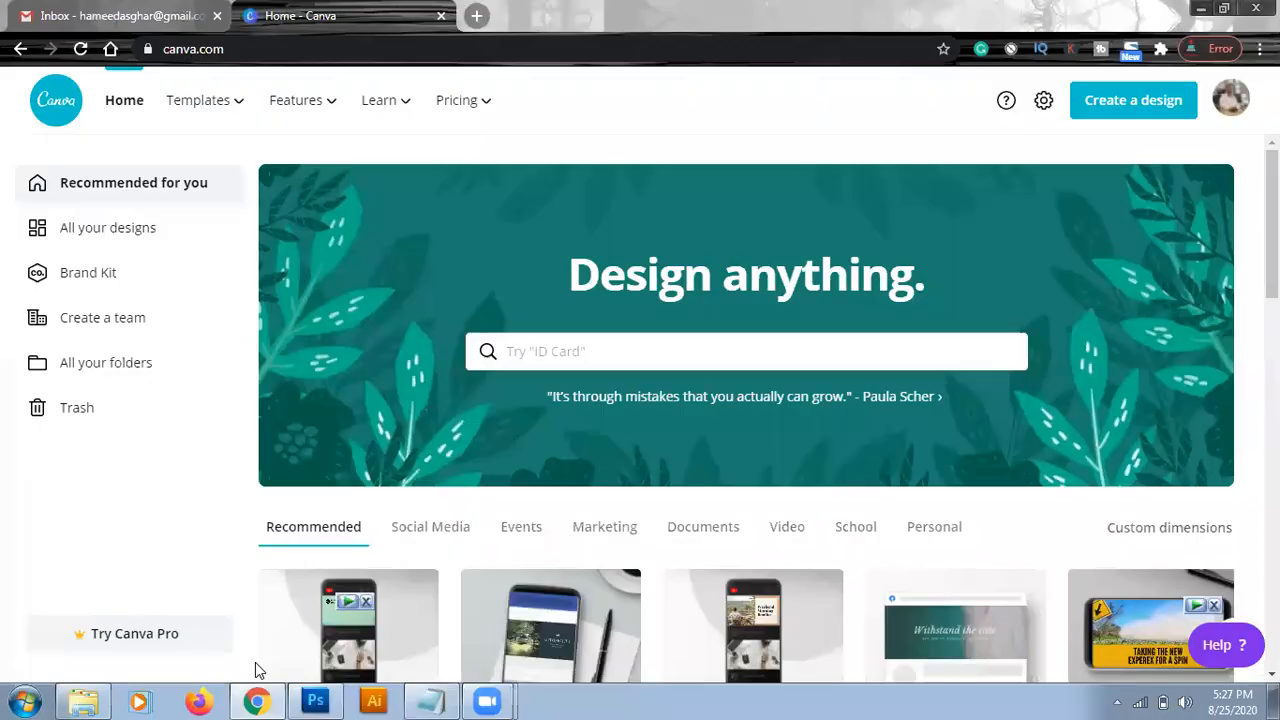
click(334, 697)
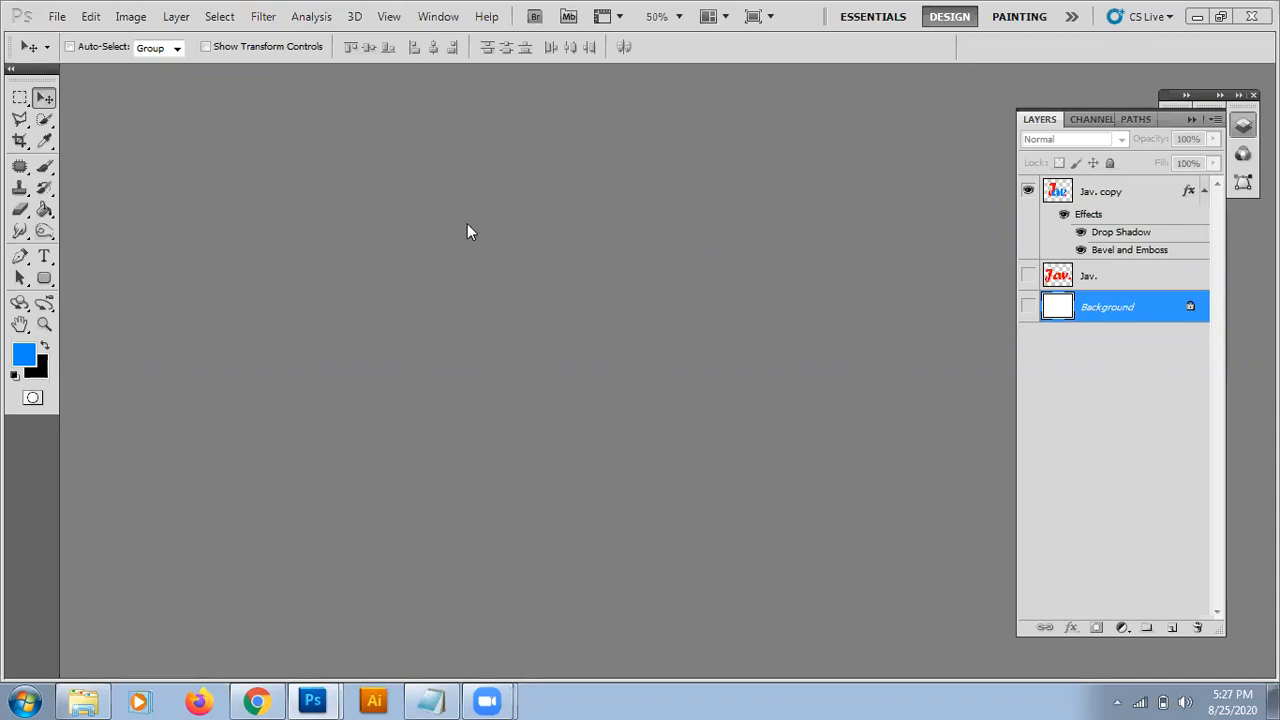
Create a new RGB document 5 inches wide and 4 inches high at 300 pixels/inch with white background contents.
click(57, 16)
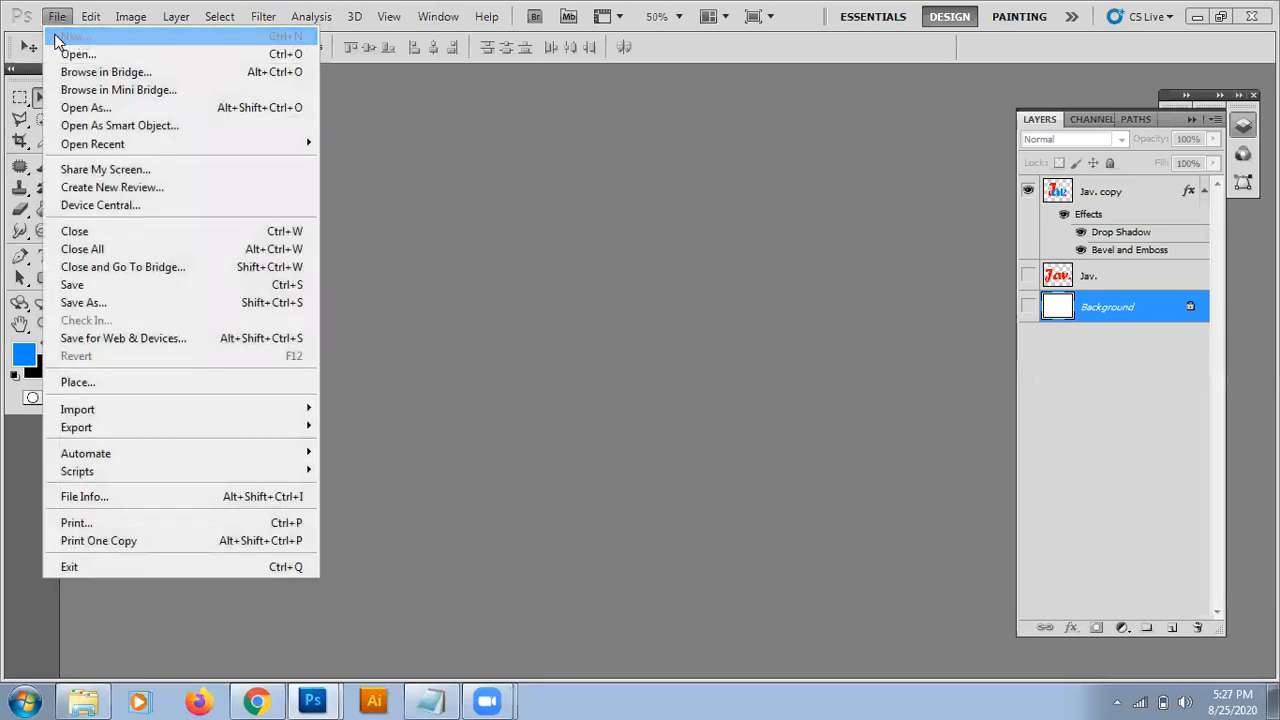
click(62, 37)
click(486, 286)
click(486, 313)
click(503, 340)
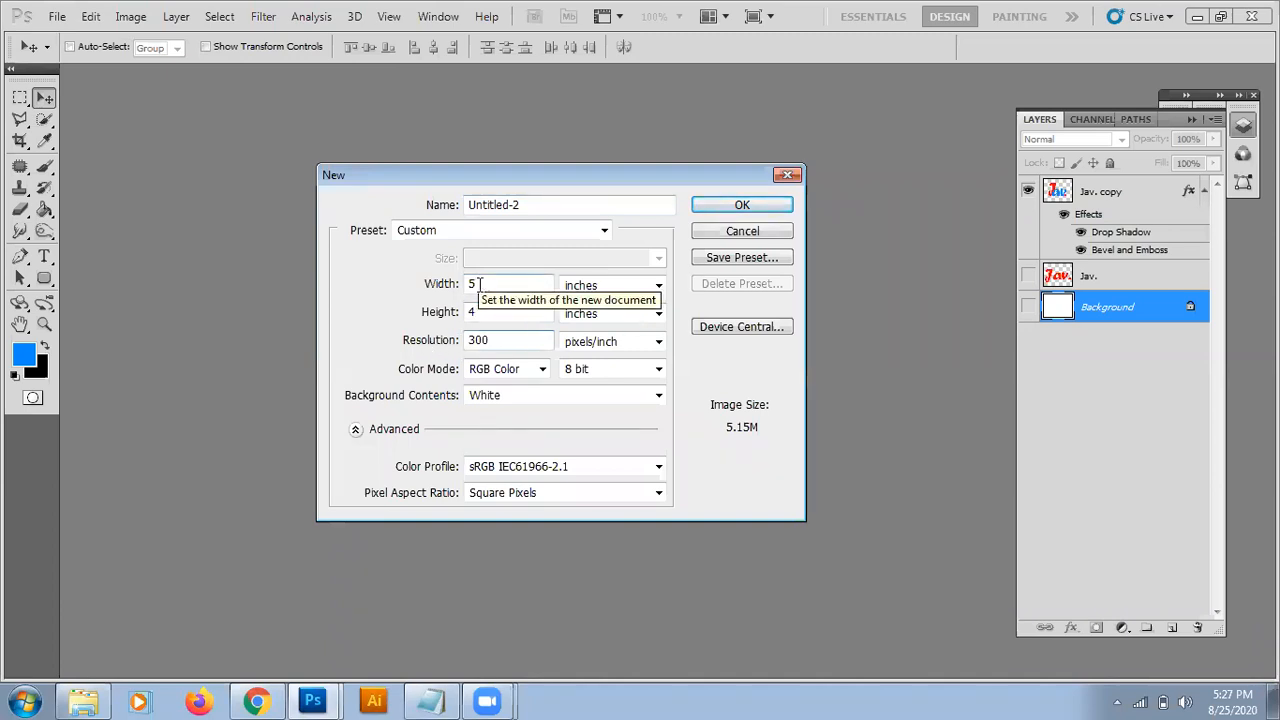
click(496, 314)
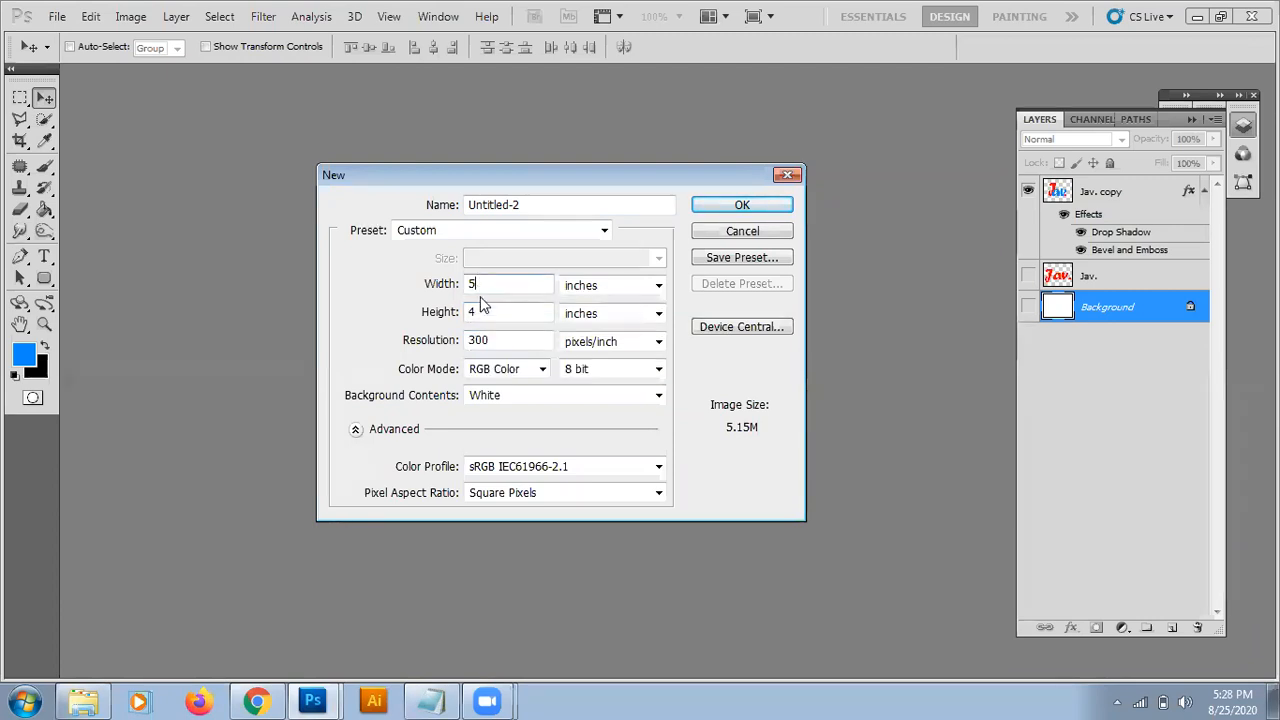
click(482, 342)
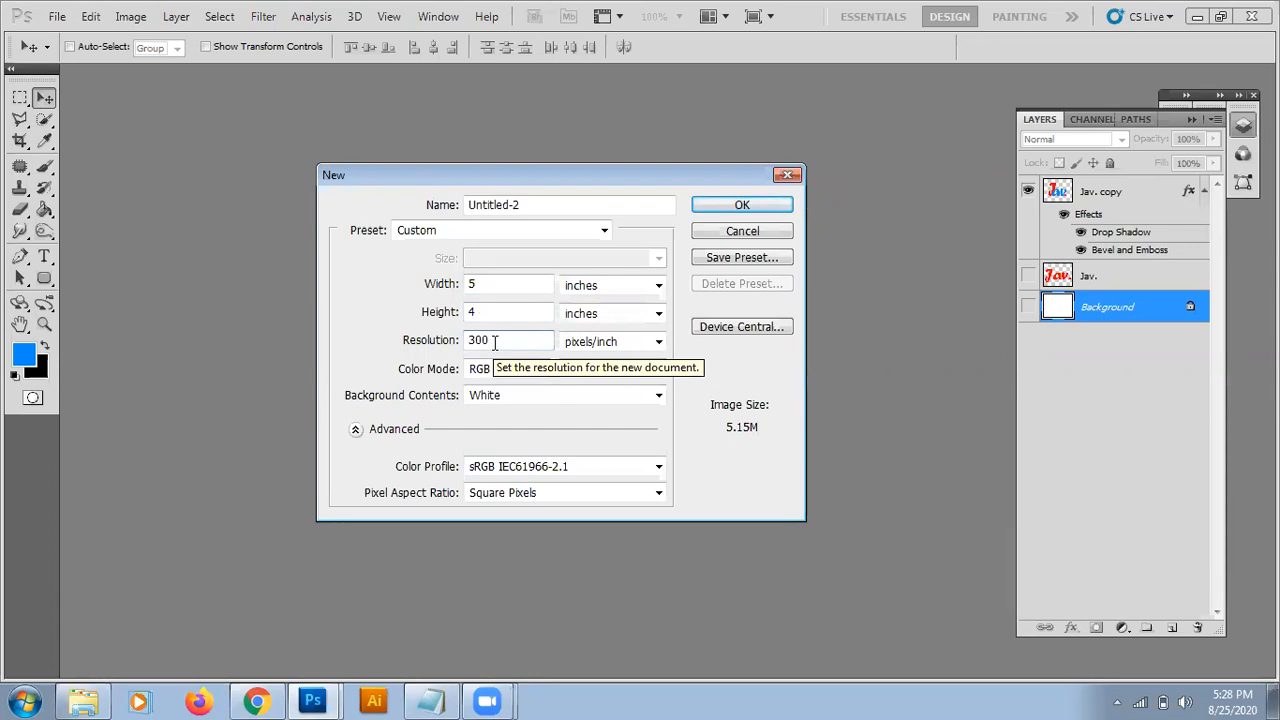
click(727, 206)
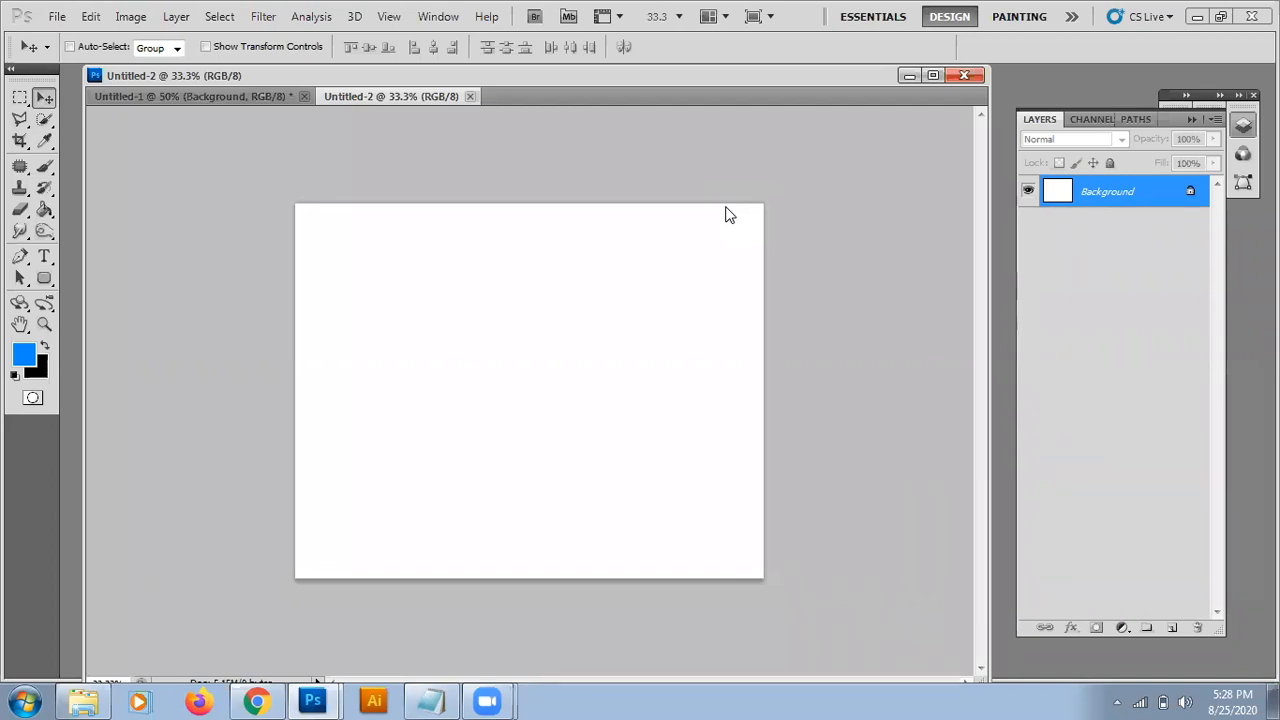
Make a large circular selection in the middle of the canvas with the Elliptical Marquee and add a new empty layer.
click(19, 99)
click(110, 114)
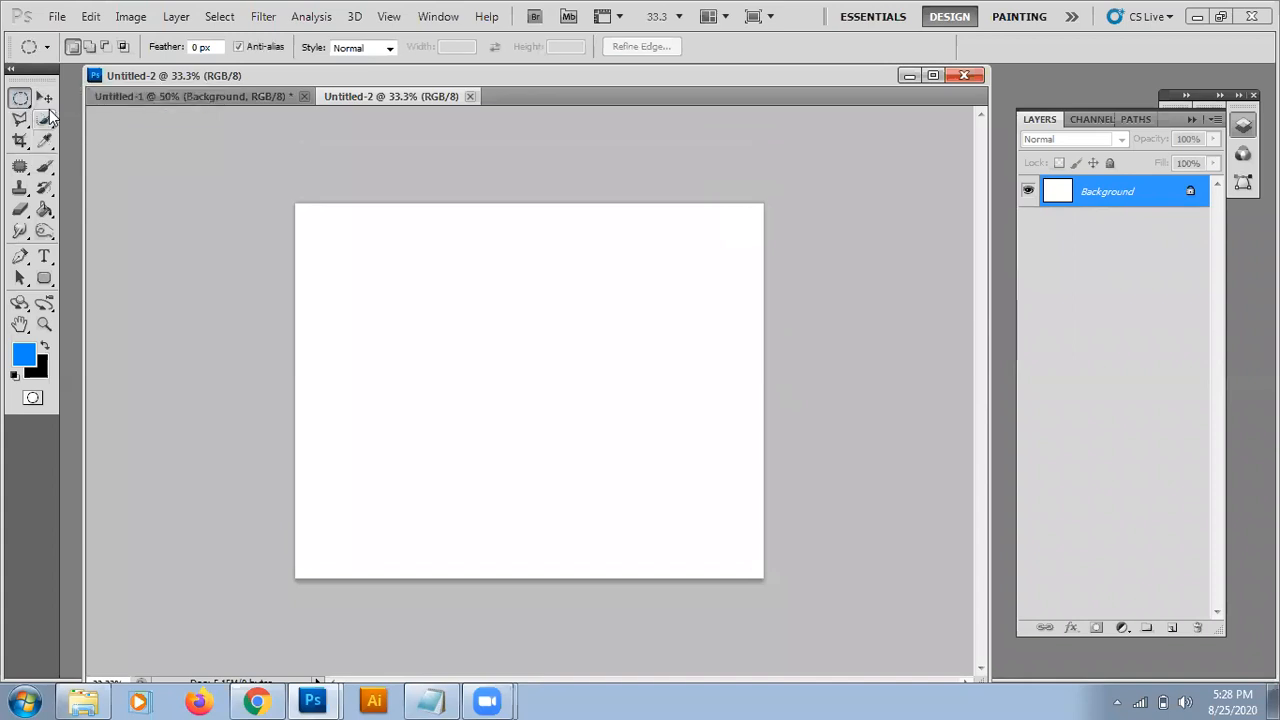
drag(324, 231, 695, 563)
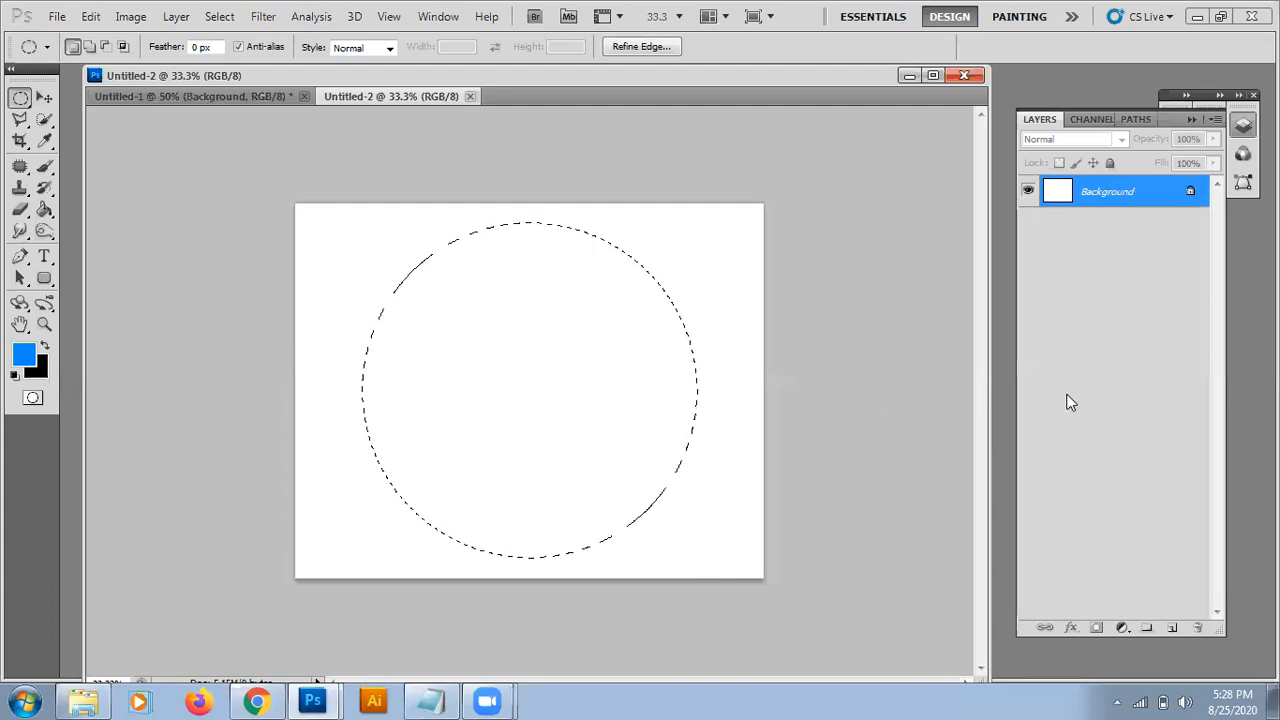
click(1172, 627)
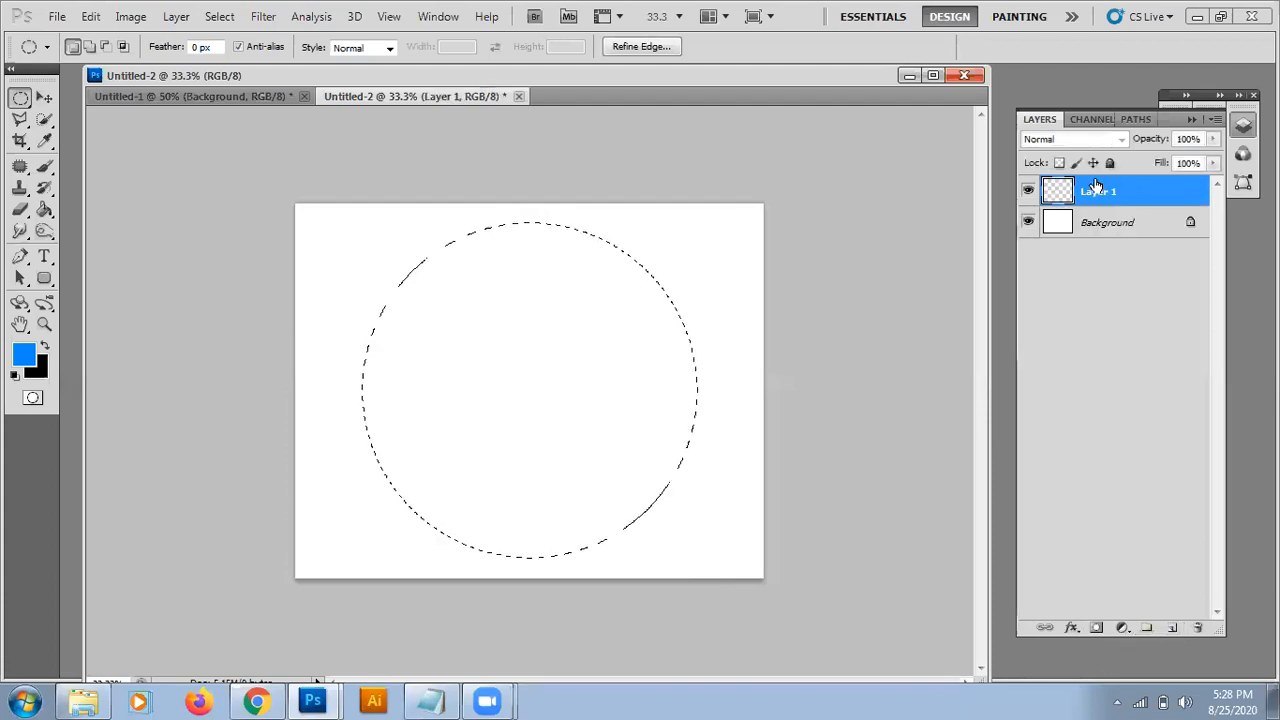
Try filling the circular selection with the blue foreground color and deselecting it, and undo both actions.
key(alt+BackSpace)
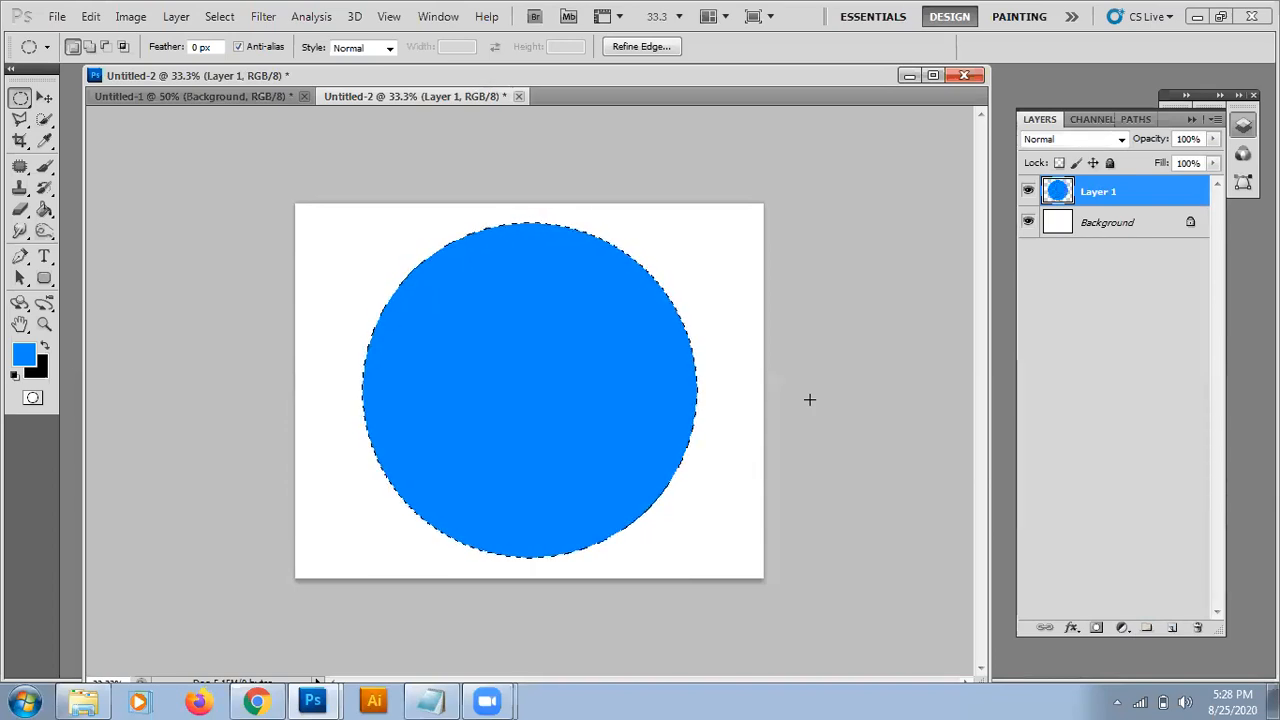
click(315, 398)
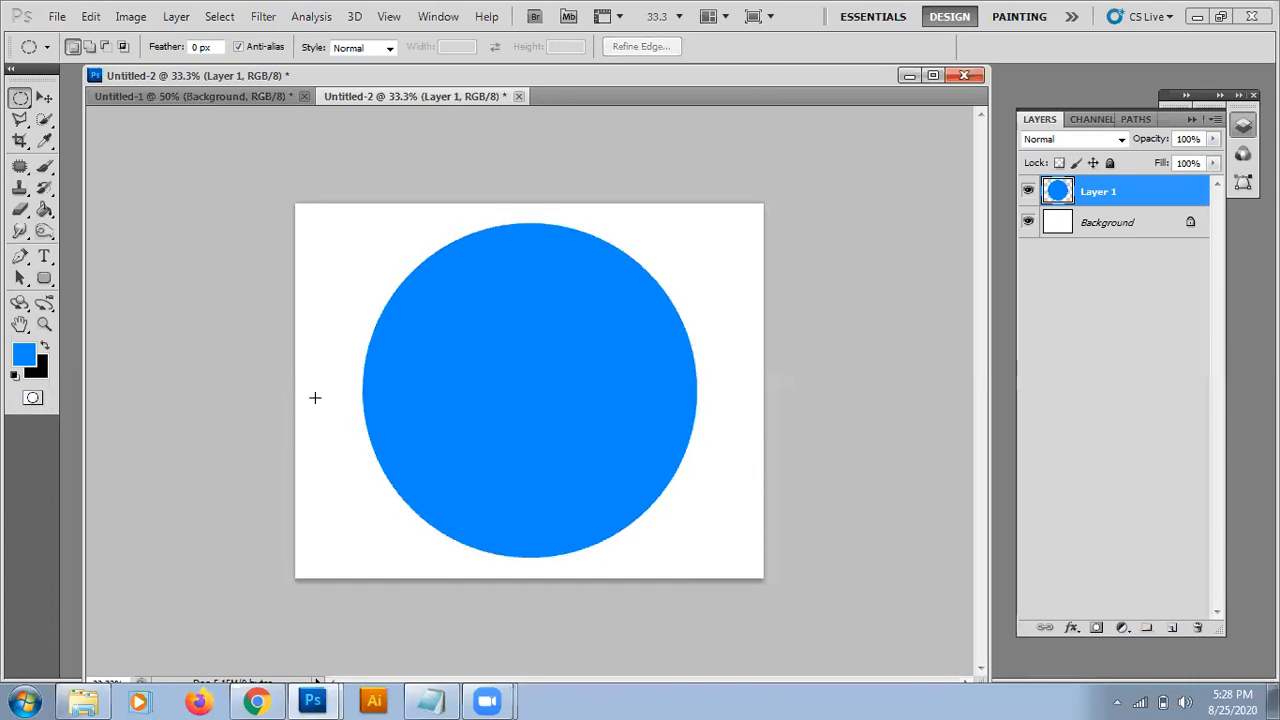
key(ctrl+alt+z)
key(ctrl+alt+z)
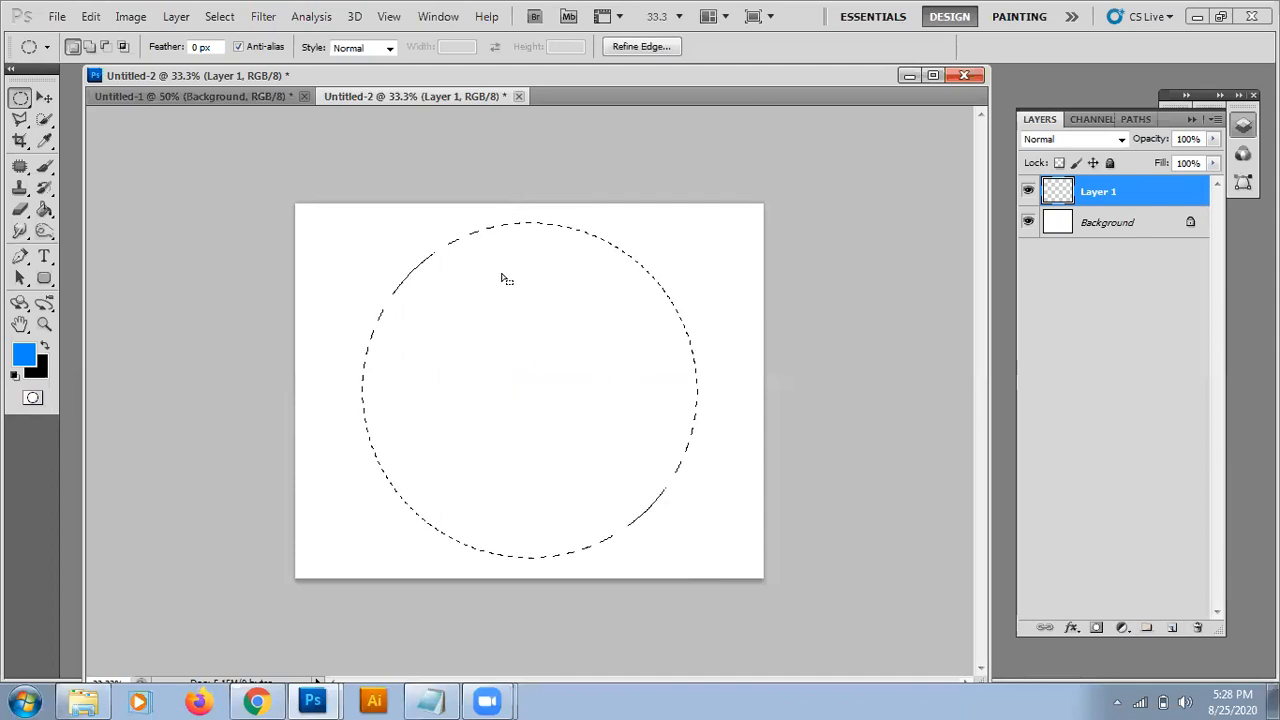
Fill the circular selection on the new layer with the blue foreground color using the Paint Bucket, and deselect it.
click(44, 210)
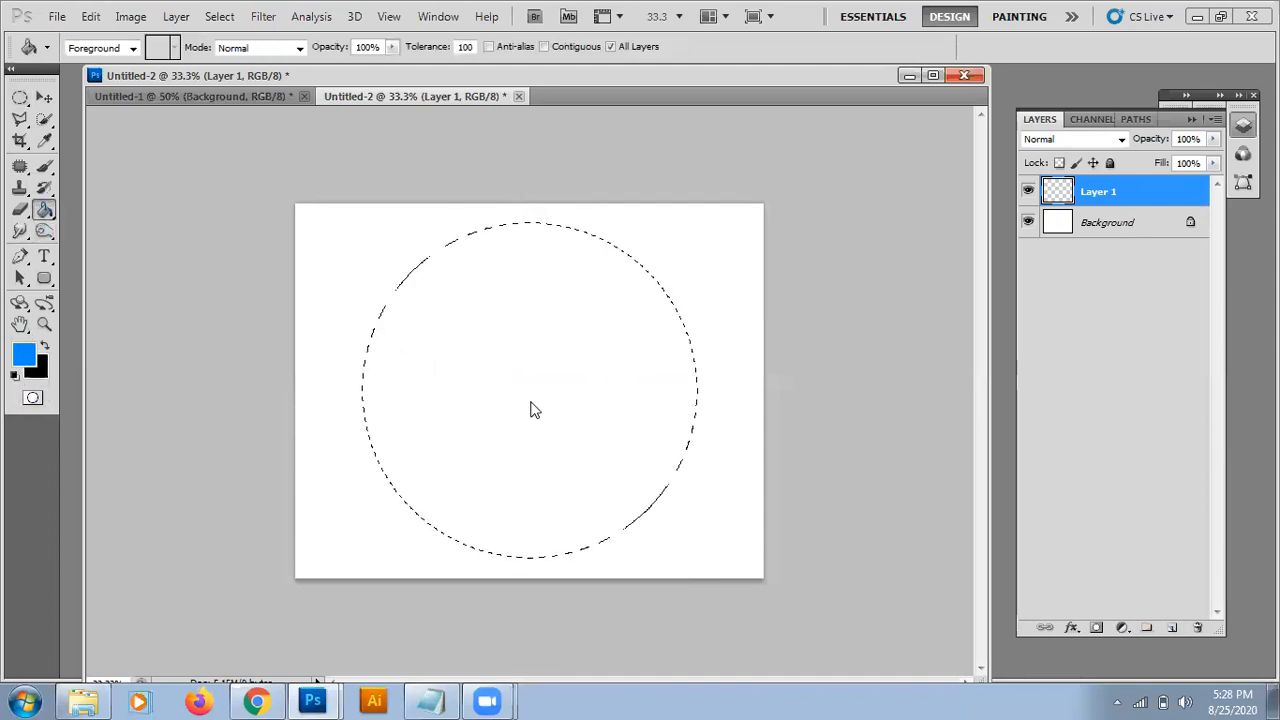
click(504, 380)
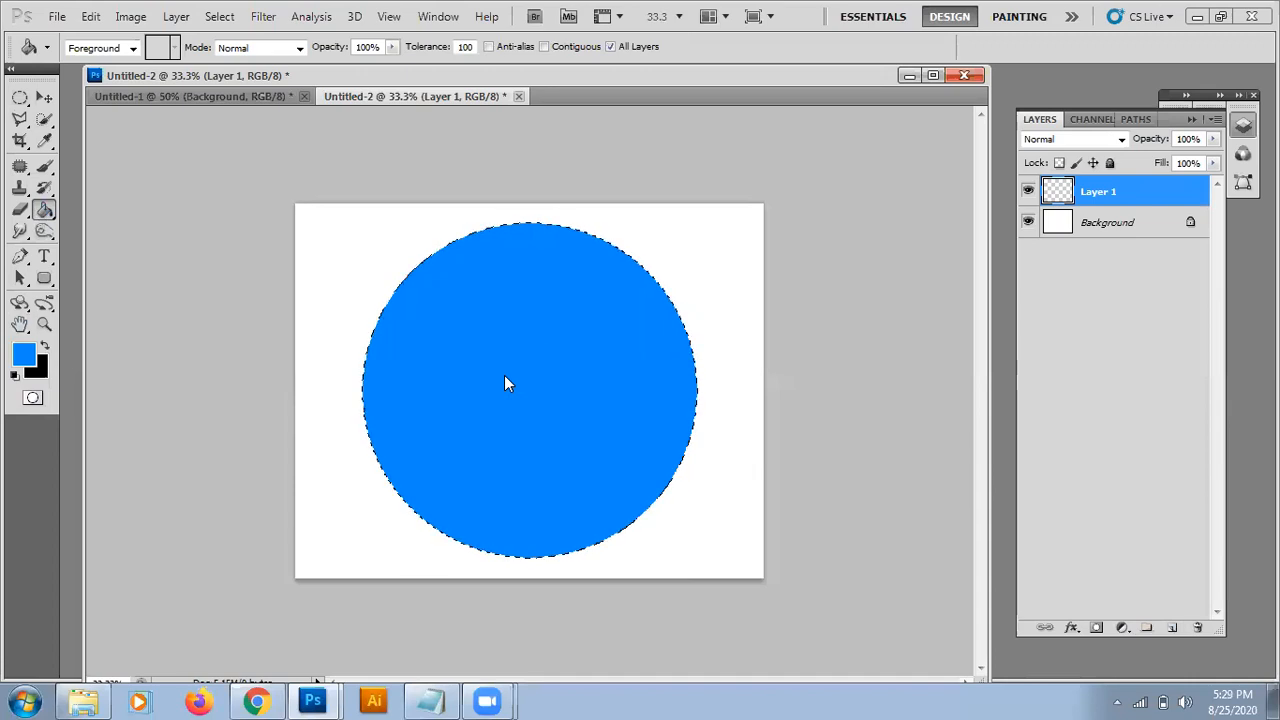
key(ctrl+d)
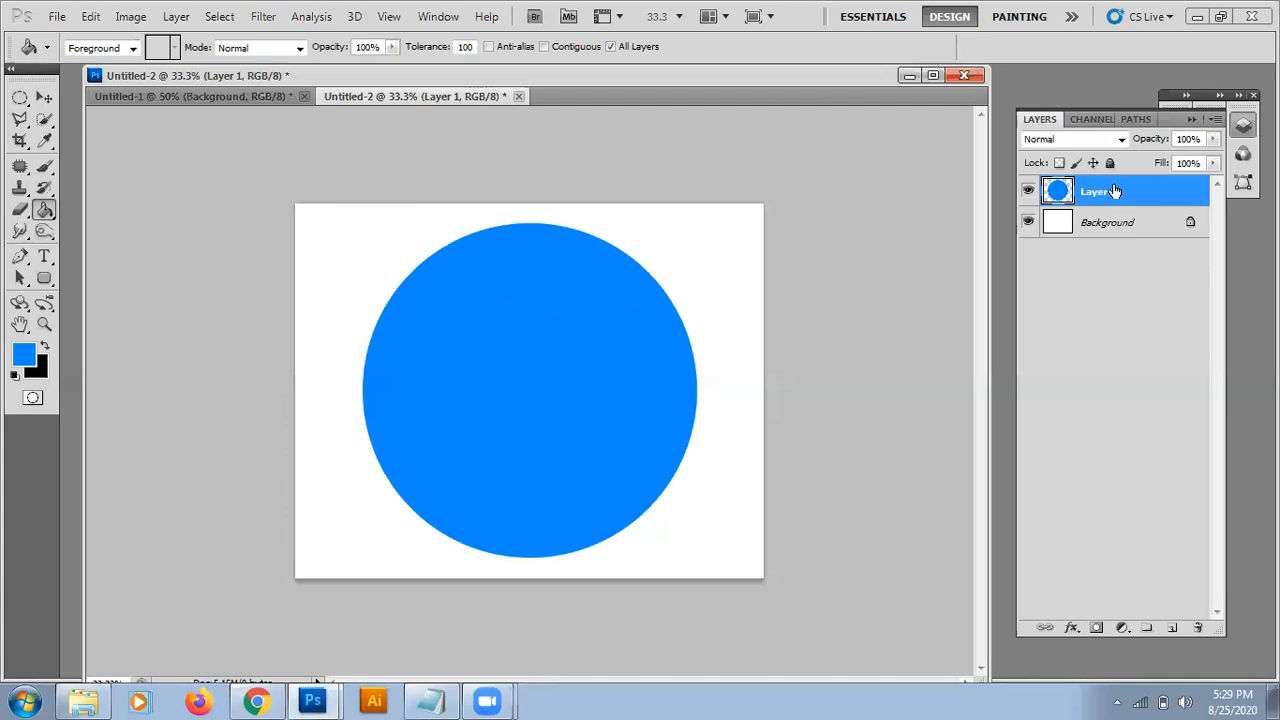
Duplicate the blue circle's layer and scale the copy down proportionally toward its lower-right corner with Free Transform.
drag(1110, 195, 1174, 627)
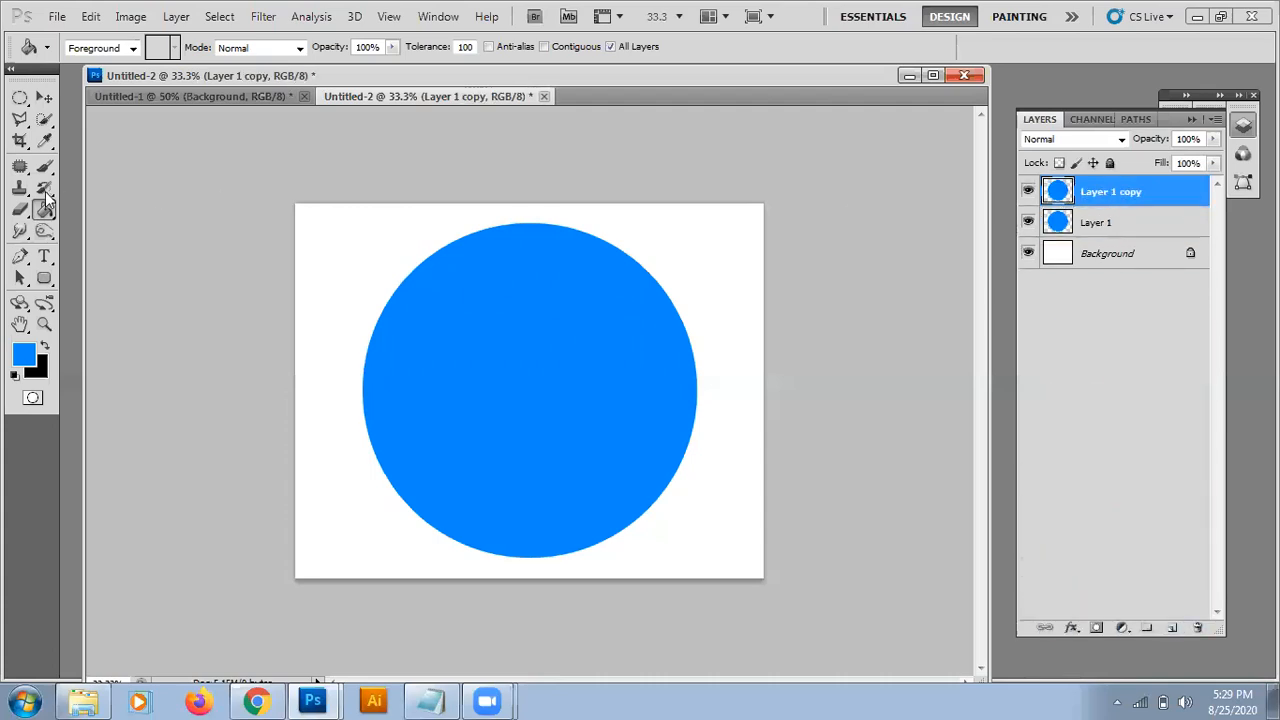
click(45, 98)
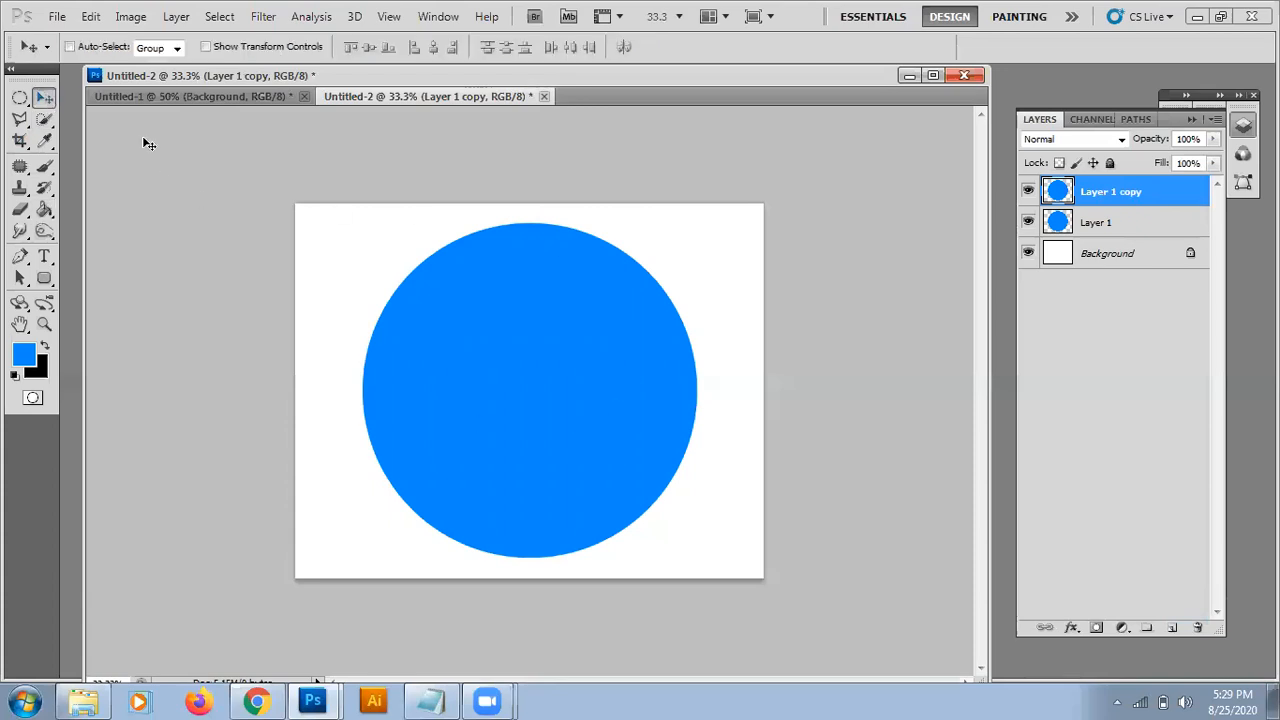
click(92, 17)
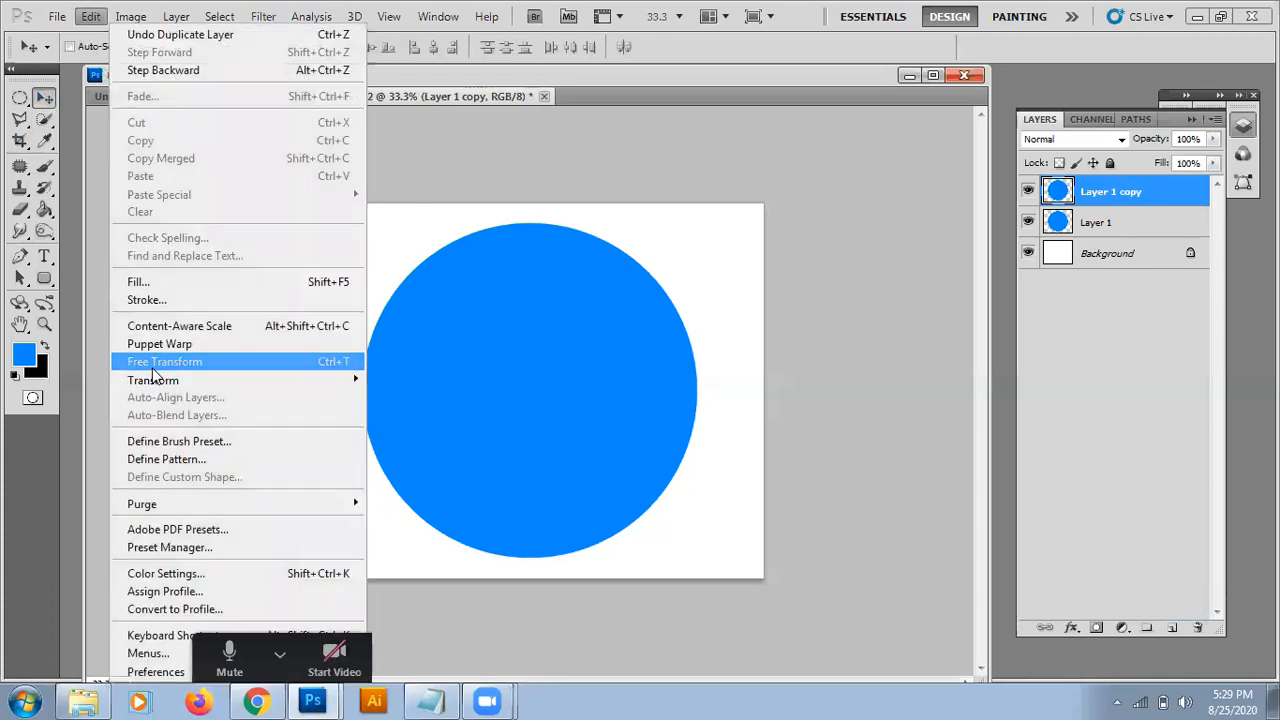
click(200, 359)
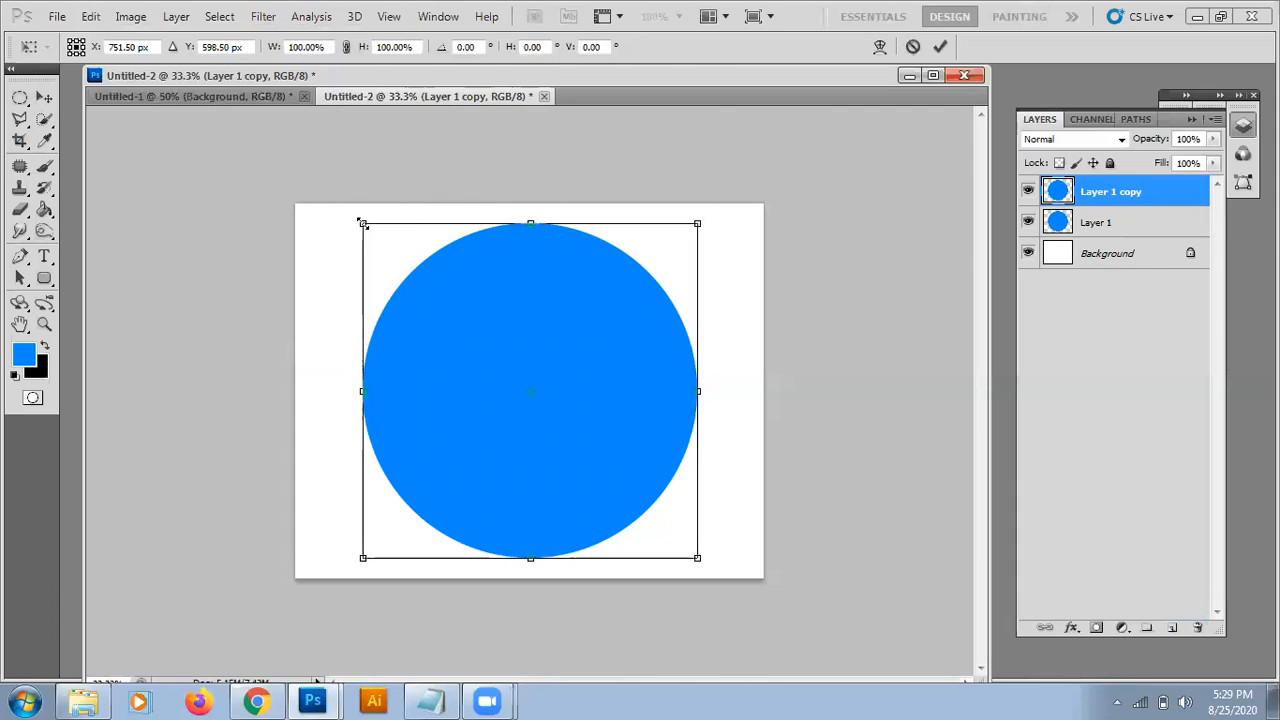
drag(364, 223, 423, 284)
key(Return)
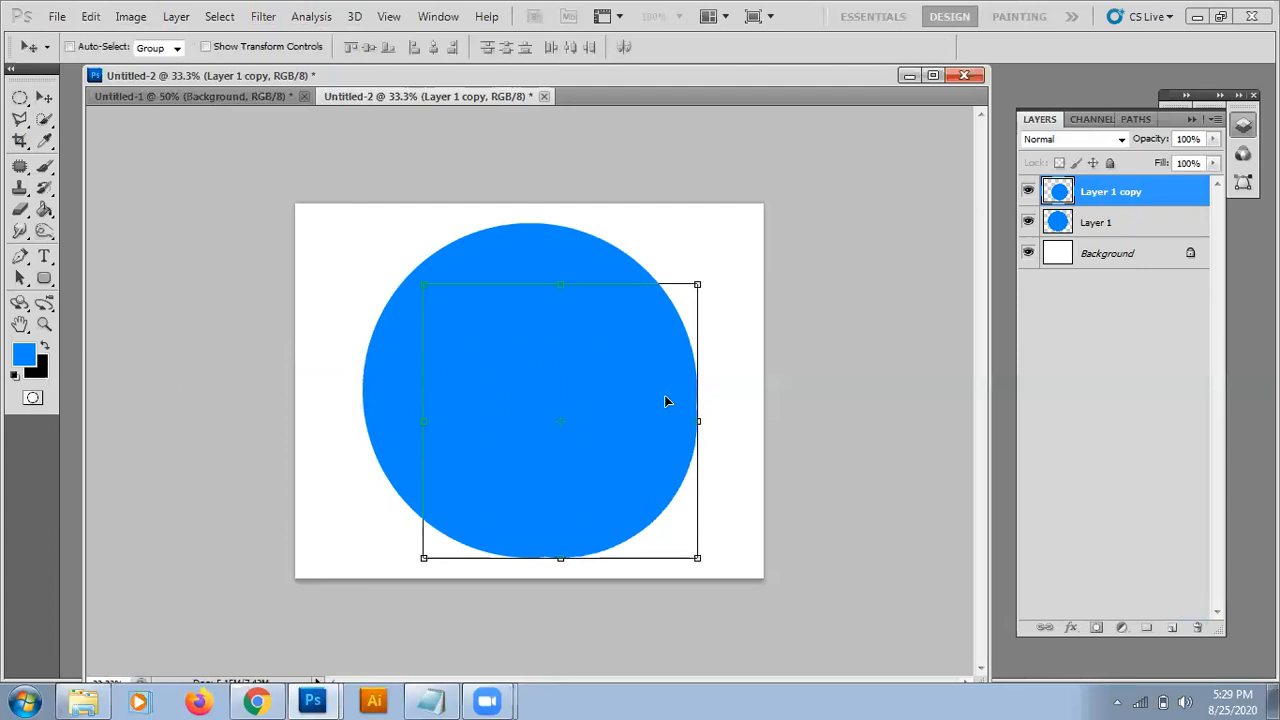
Try cutting a crescent from Layer 1's circle by deleting the area selected from the smaller copy, with the copy hidden, and deselecting.
ctrl+click(1066, 193)
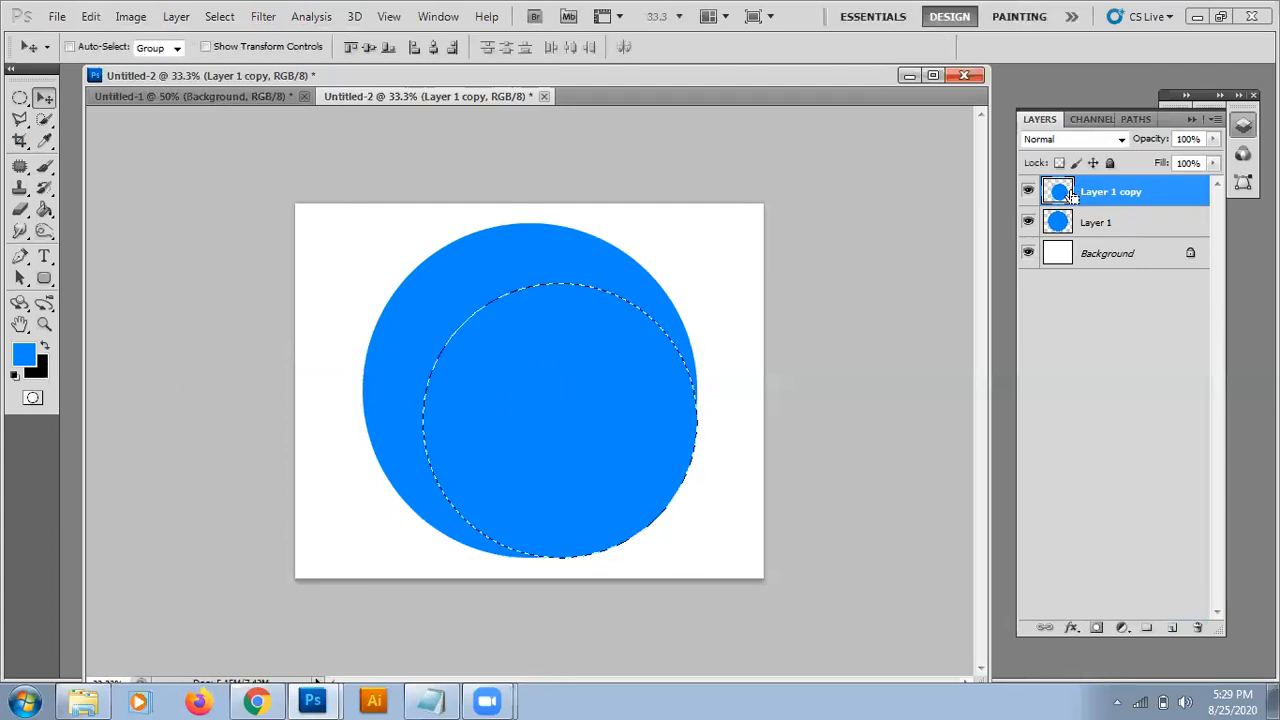
click(1028, 191)
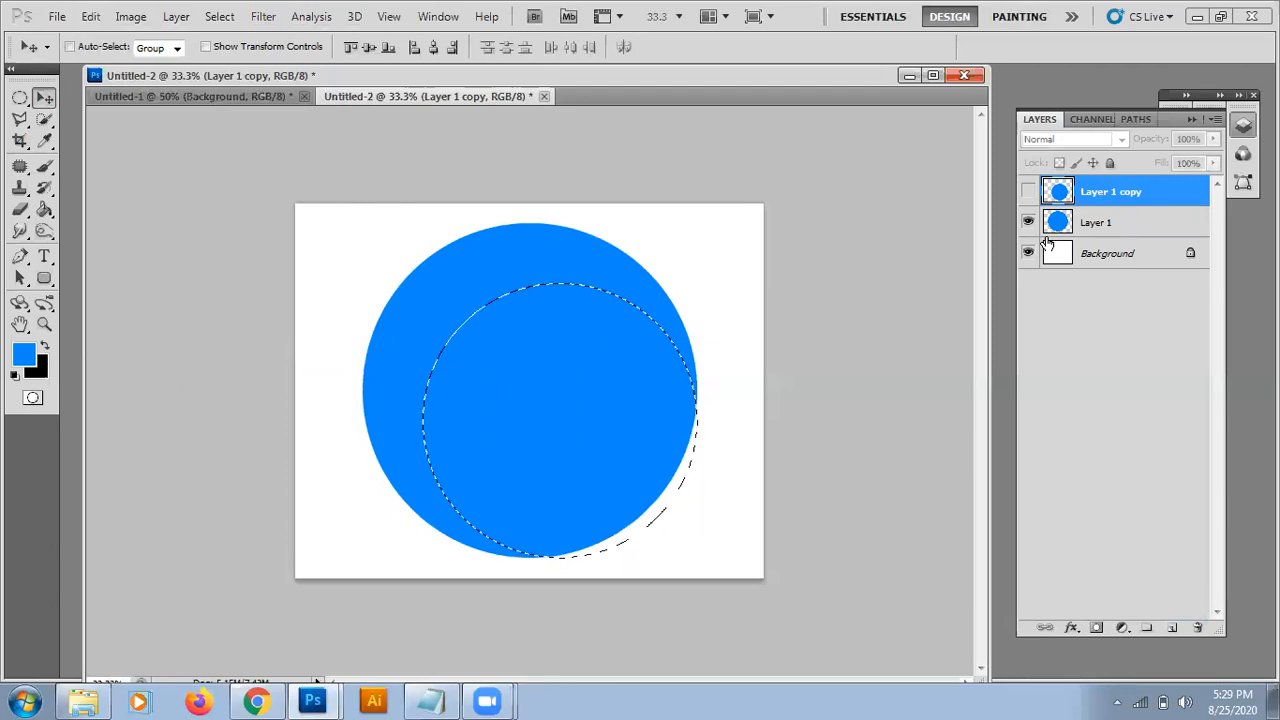
click(1083, 226)
key(Delete)
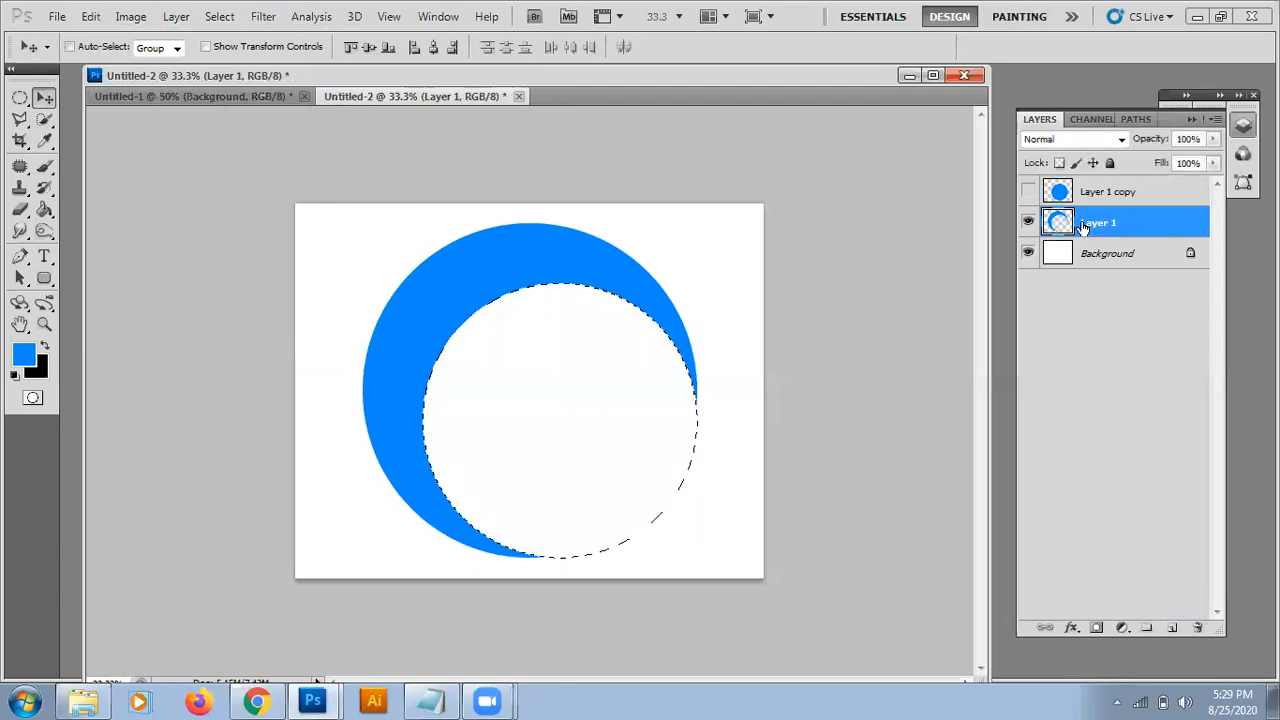
key(ctrl+d)
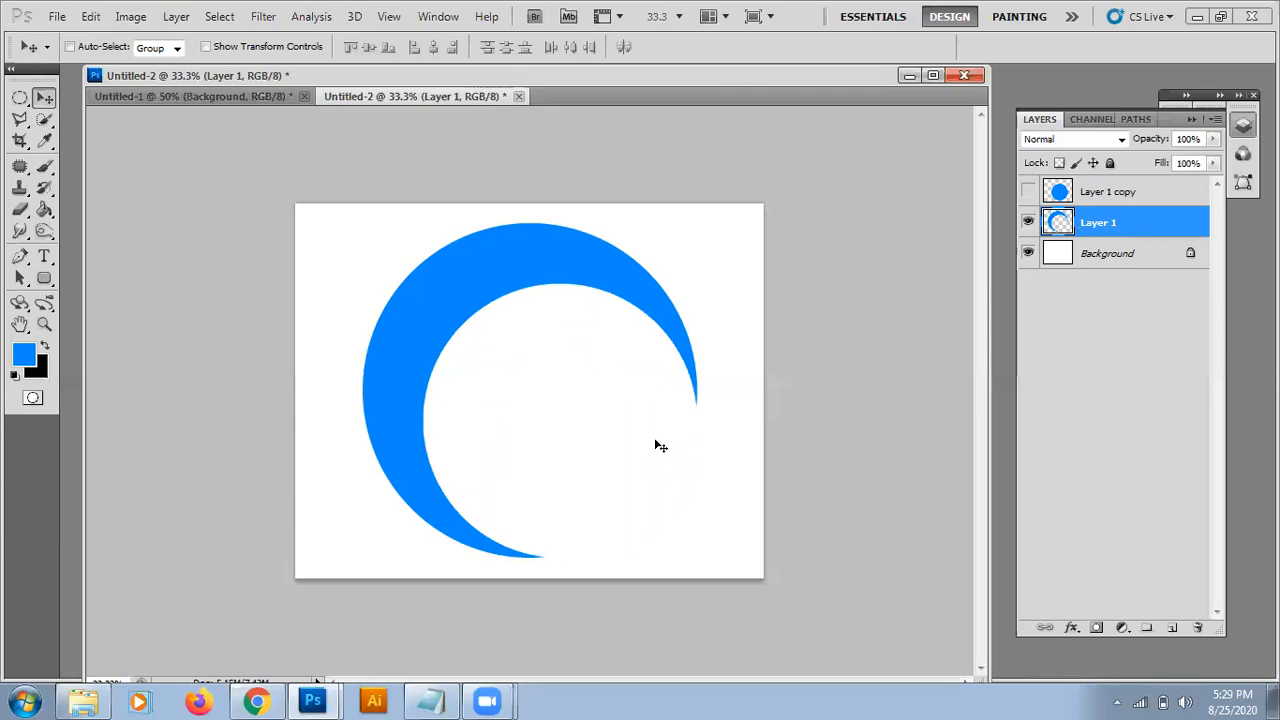
Undo the crescent cut, the hiding of the copy and its selection, and the copy's scaling.
key(ctrl+alt+z)
key(ctrl+alt+z)
key(ctrl+alt+z)
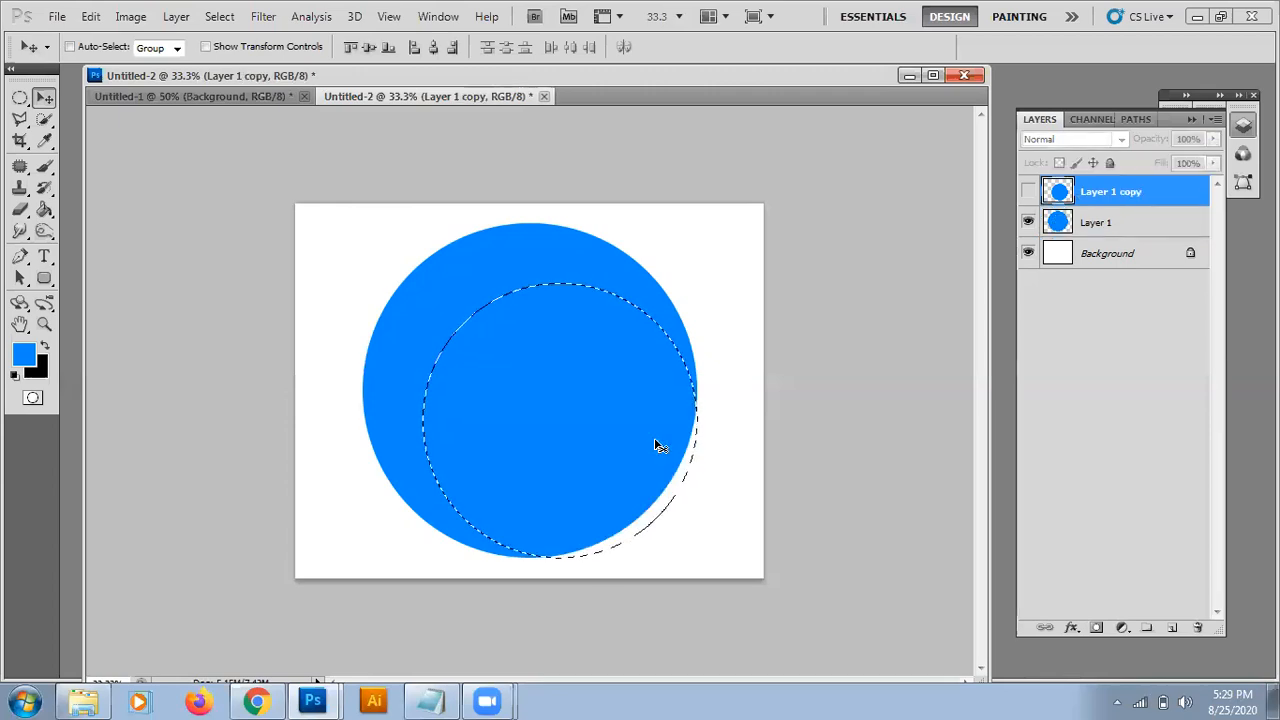
key(ctrl+alt+z)
key(ctrl+alt+z)
key(ctrl+alt+z)
key(ctrl+alt+z)
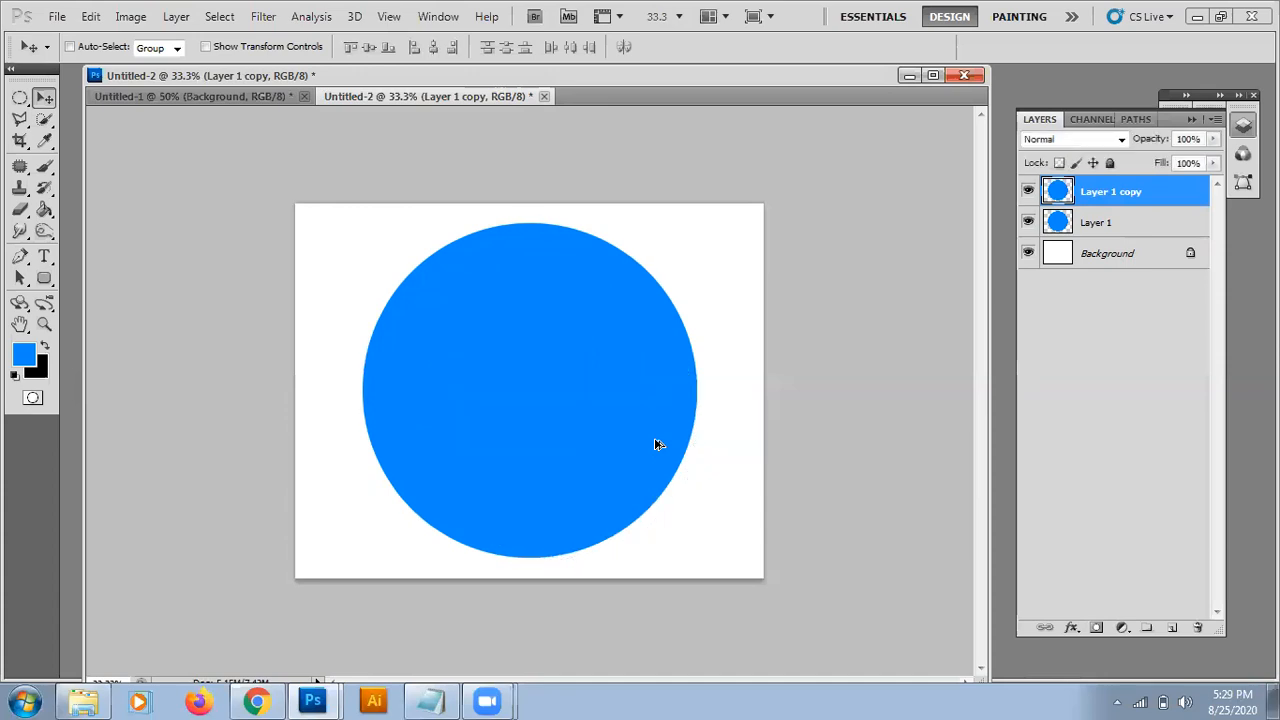
Load the circle copy's outline as a selection, view it with both circle layers hidden, and restore the layers and deselect.
ctrl+click(1057, 194)
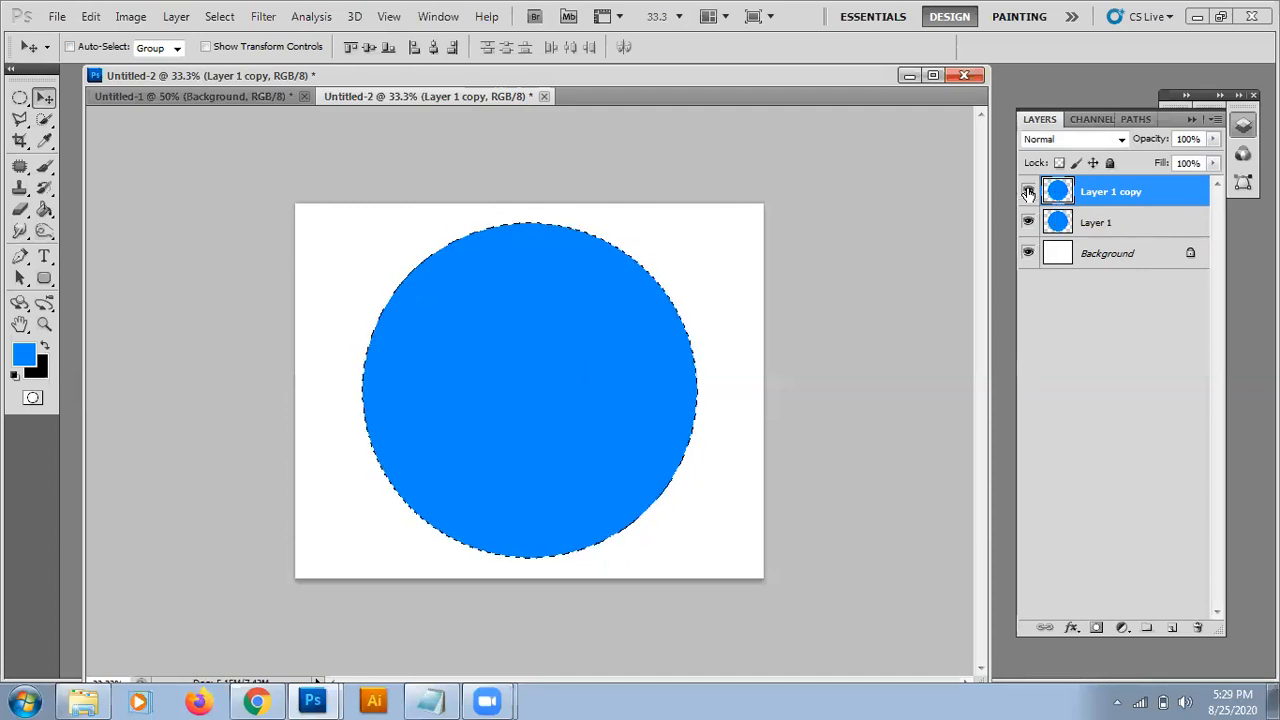
drag(1028, 192, 1028, 222)
click(1055, 228)
click(1050, 193)
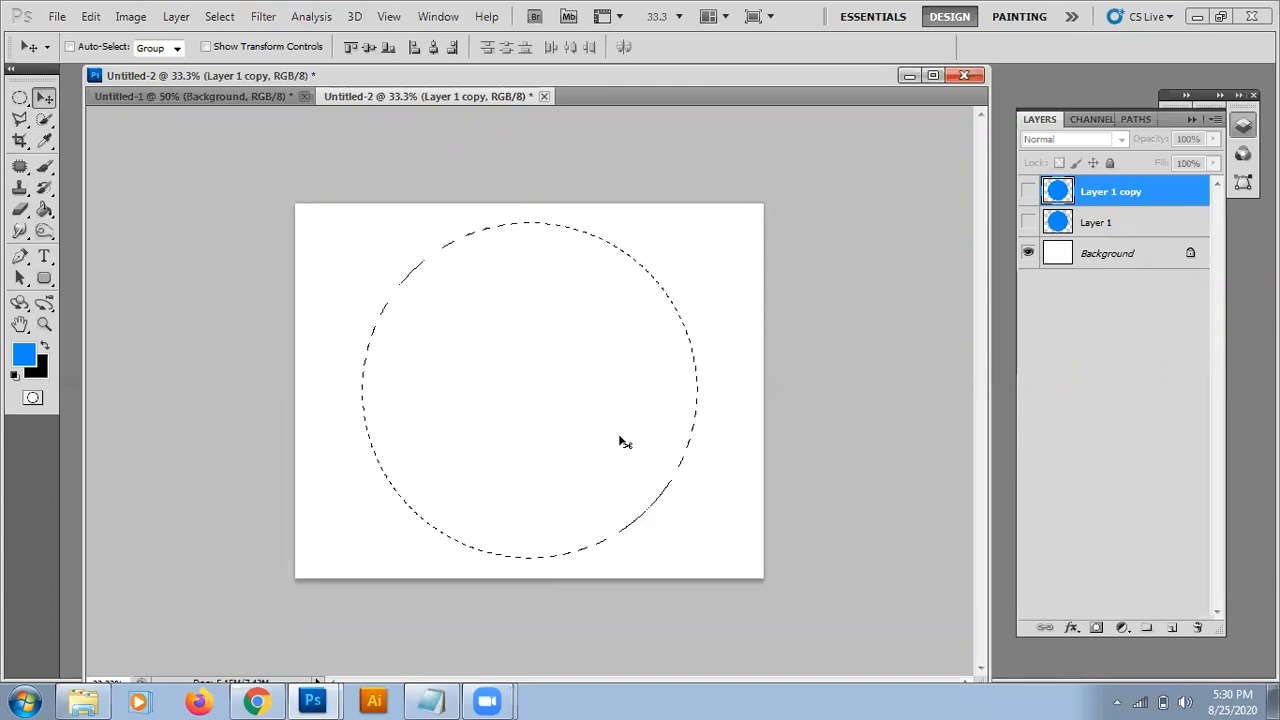
click(1029, 222)
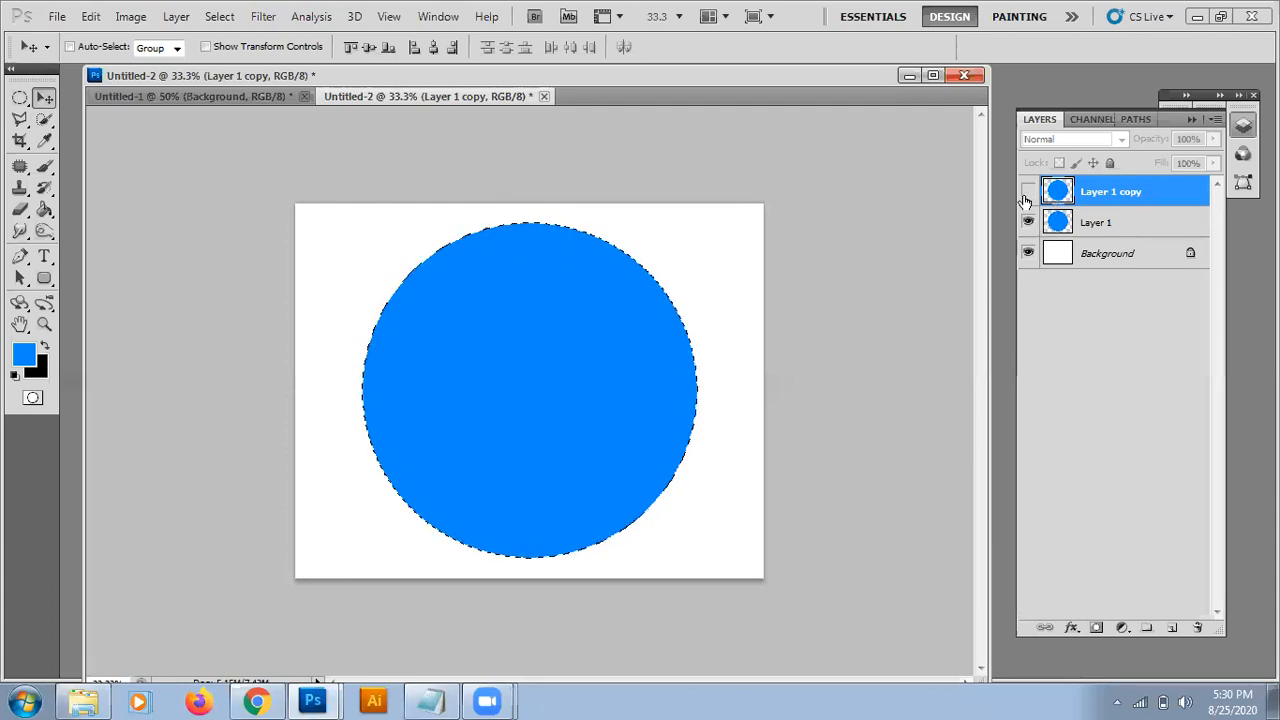
click(1027, 194)
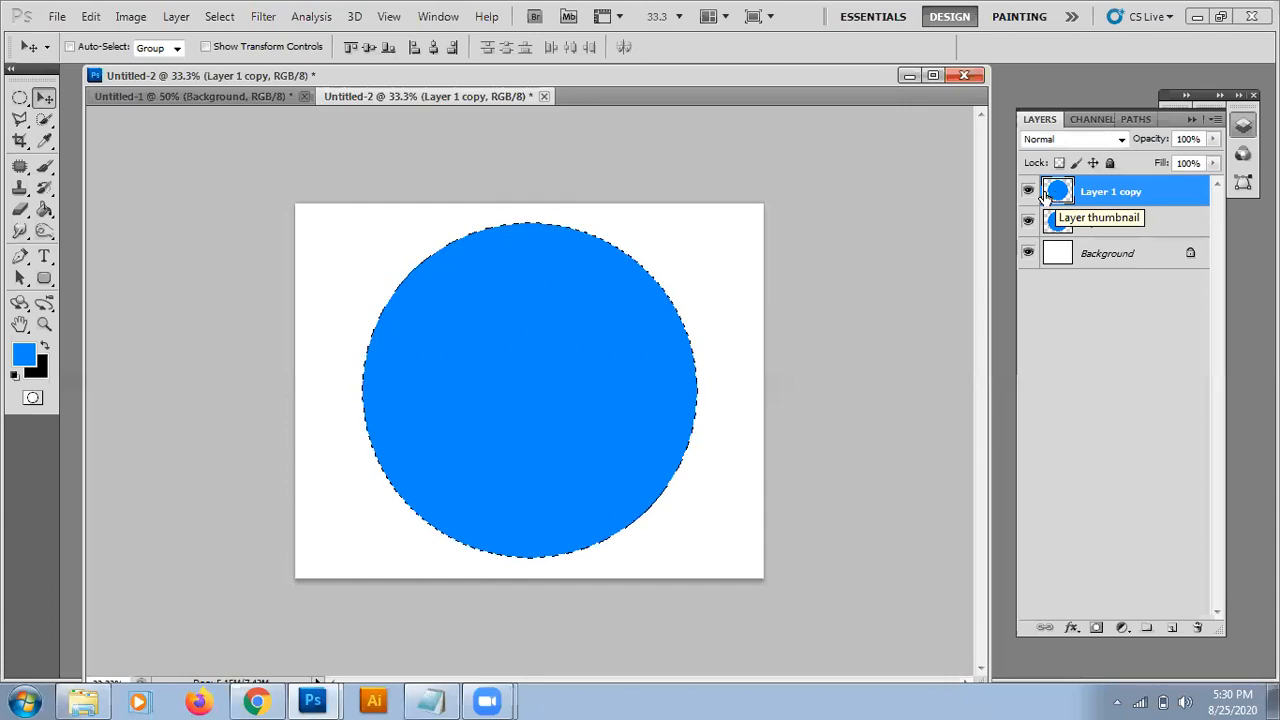
key(ctrl+d)
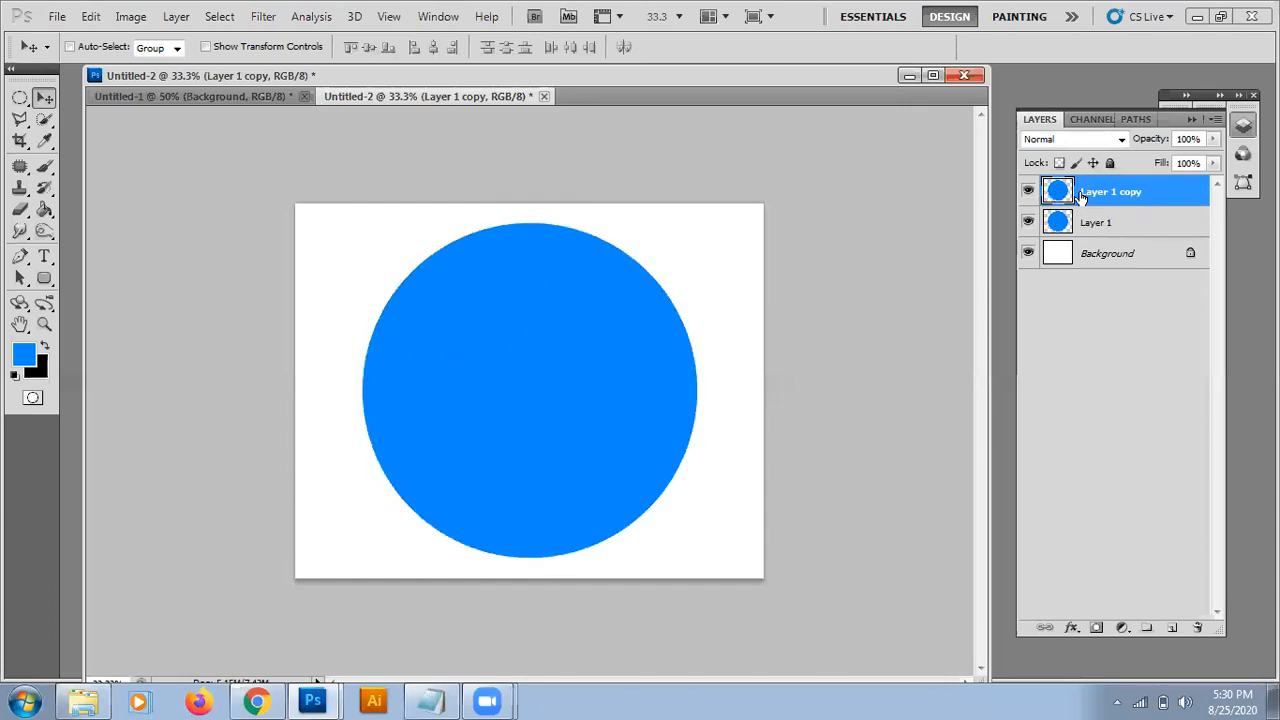
Hide the circle copy and cut a full-width horizontal strip through the middle of Layer 1's circle using the Rectangular Marquee, and deselect.
click(1028, 191)
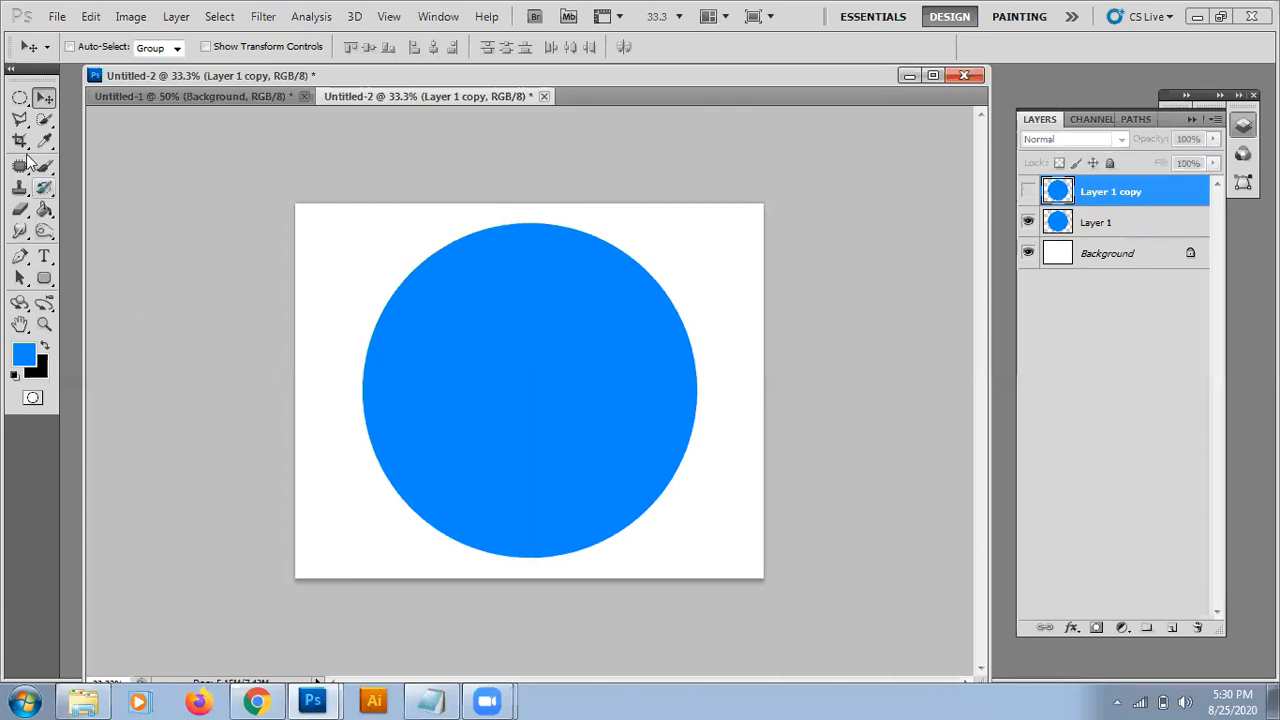
click(19, 97)
click(110, 95)
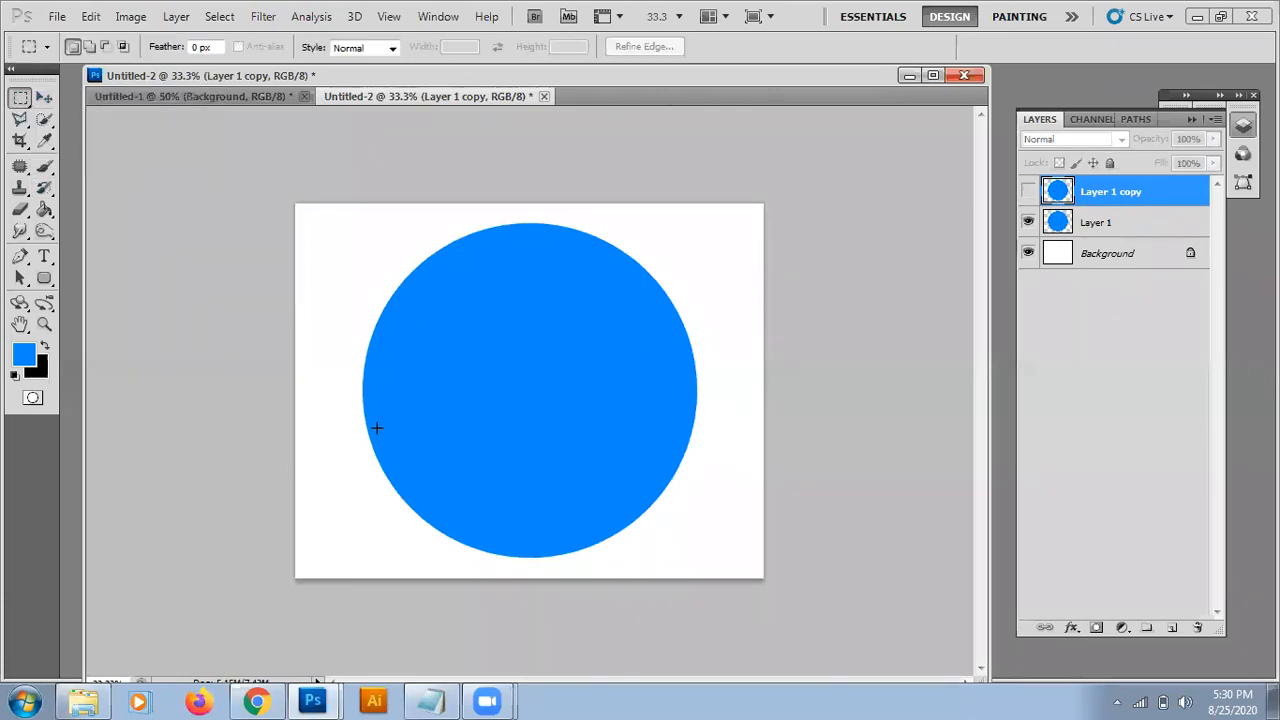
drag(337, 364, 720, 409)
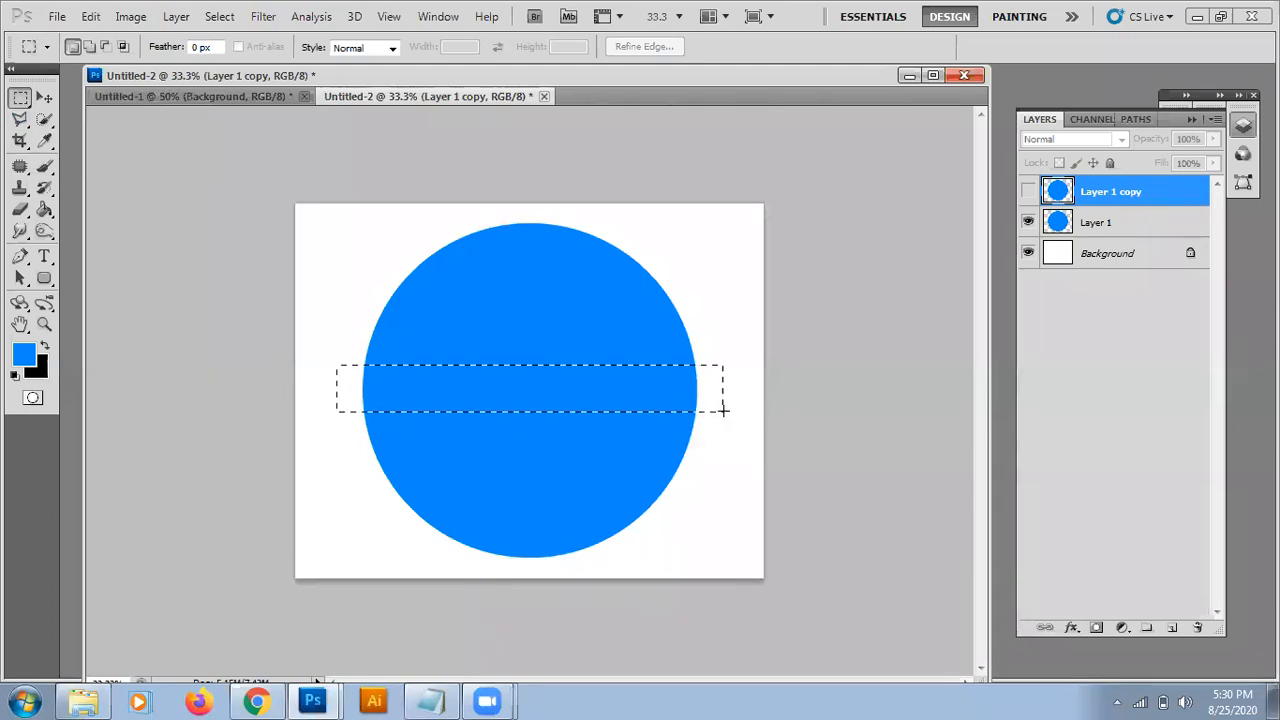
click(1088, 221)
key(Delete)
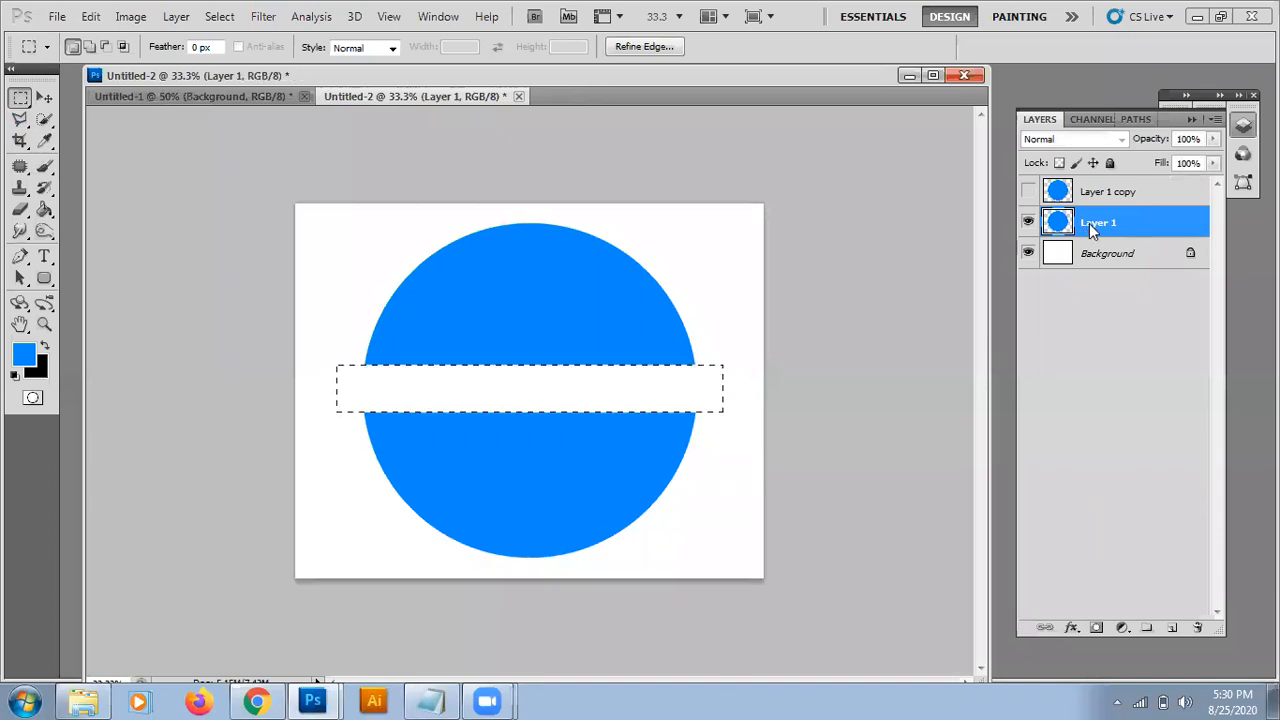
key(ctrl+d)
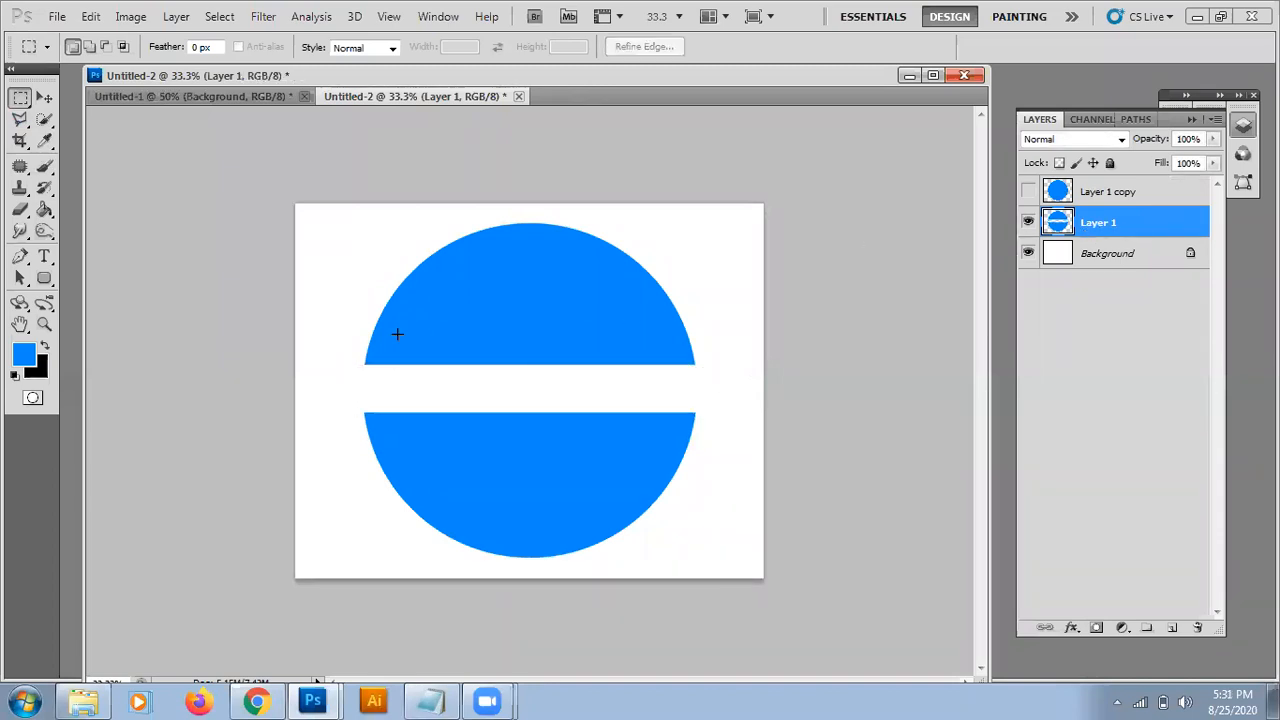
Cut a taller, narrower rectangle out of the circle's center, overlapping the horizontal strip, and deselect it.
drag(404, 336, 664, 445)
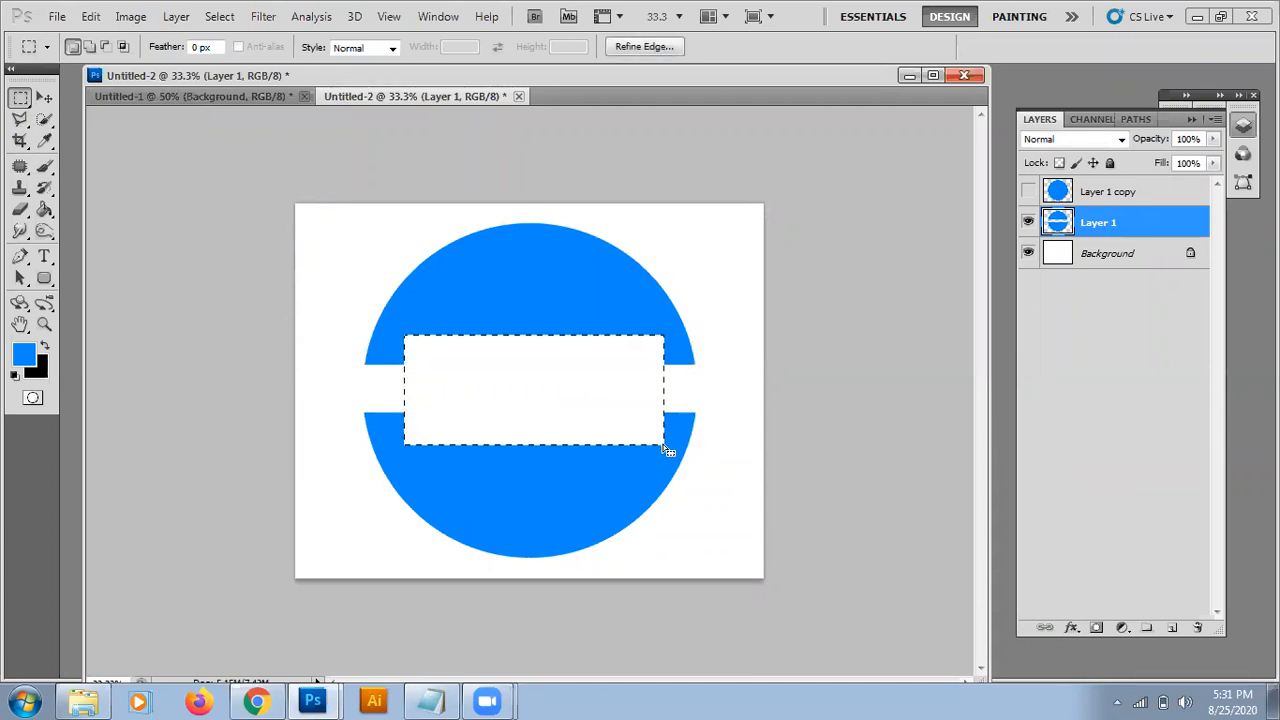
key(Delete)
key(ctrl+d)
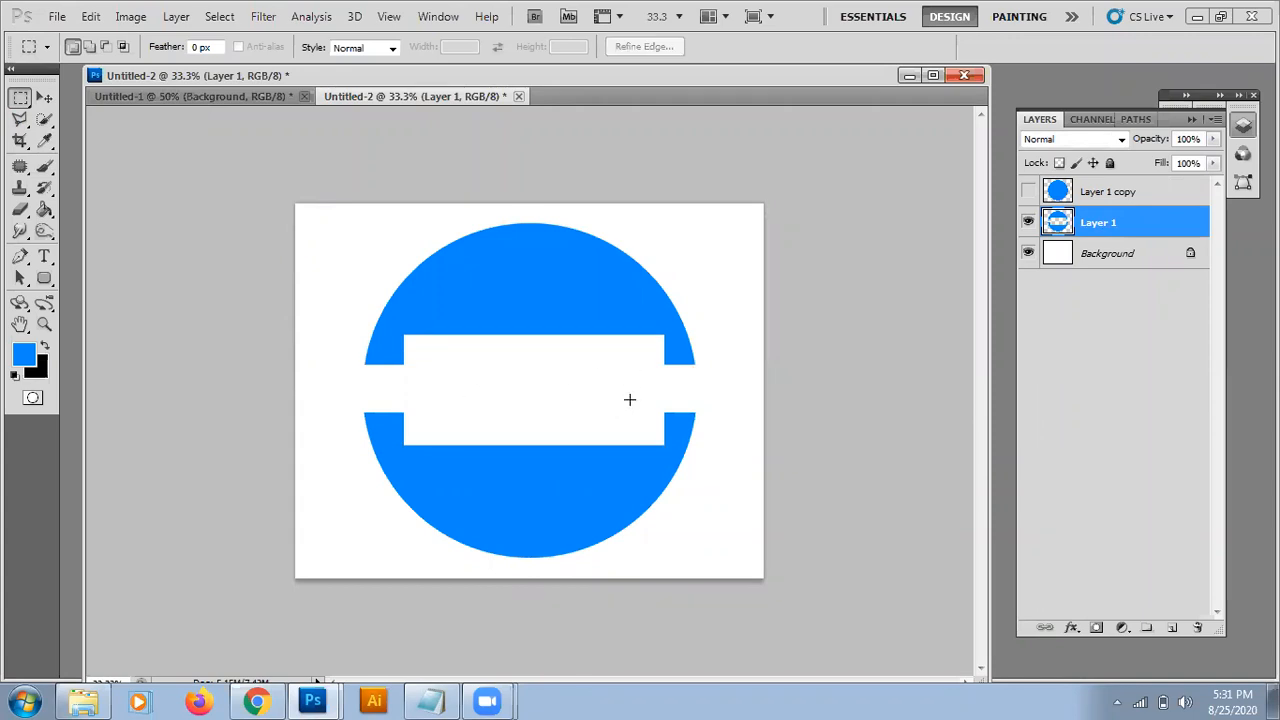
key(v)
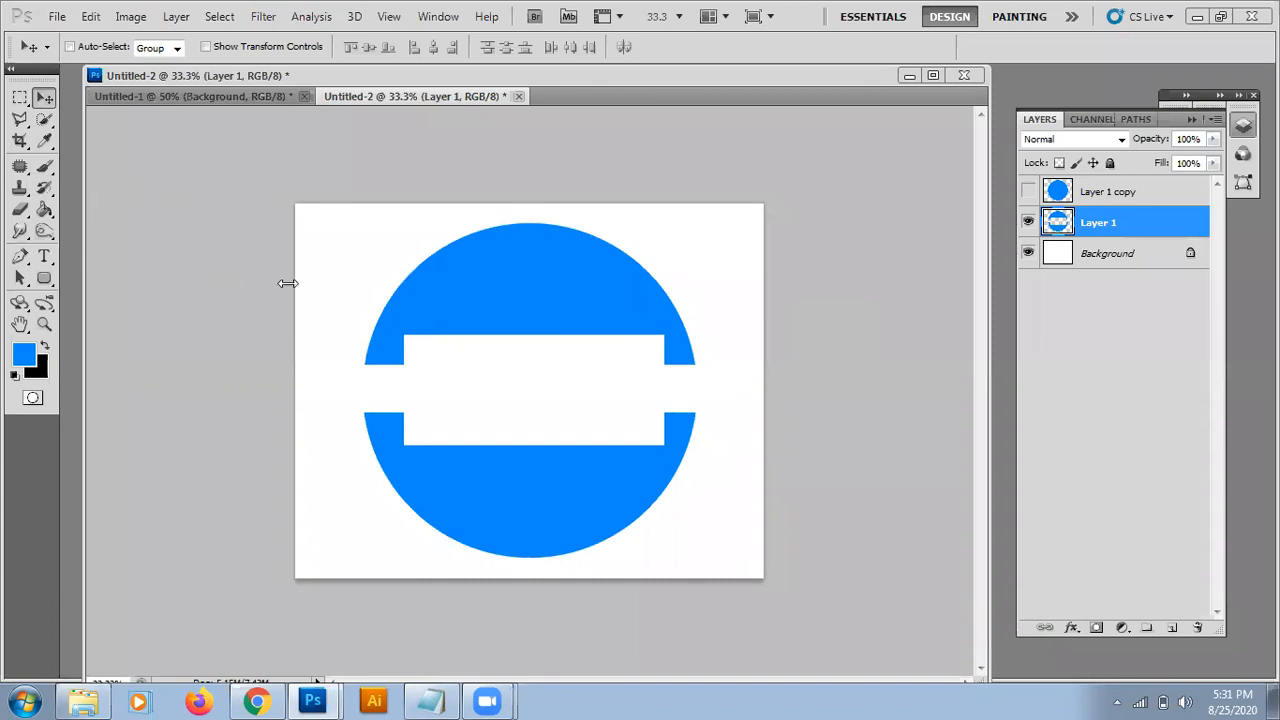
Add the text "XYZ" in dark navy Forte over the middle of the cut circle.
click(46, 259)
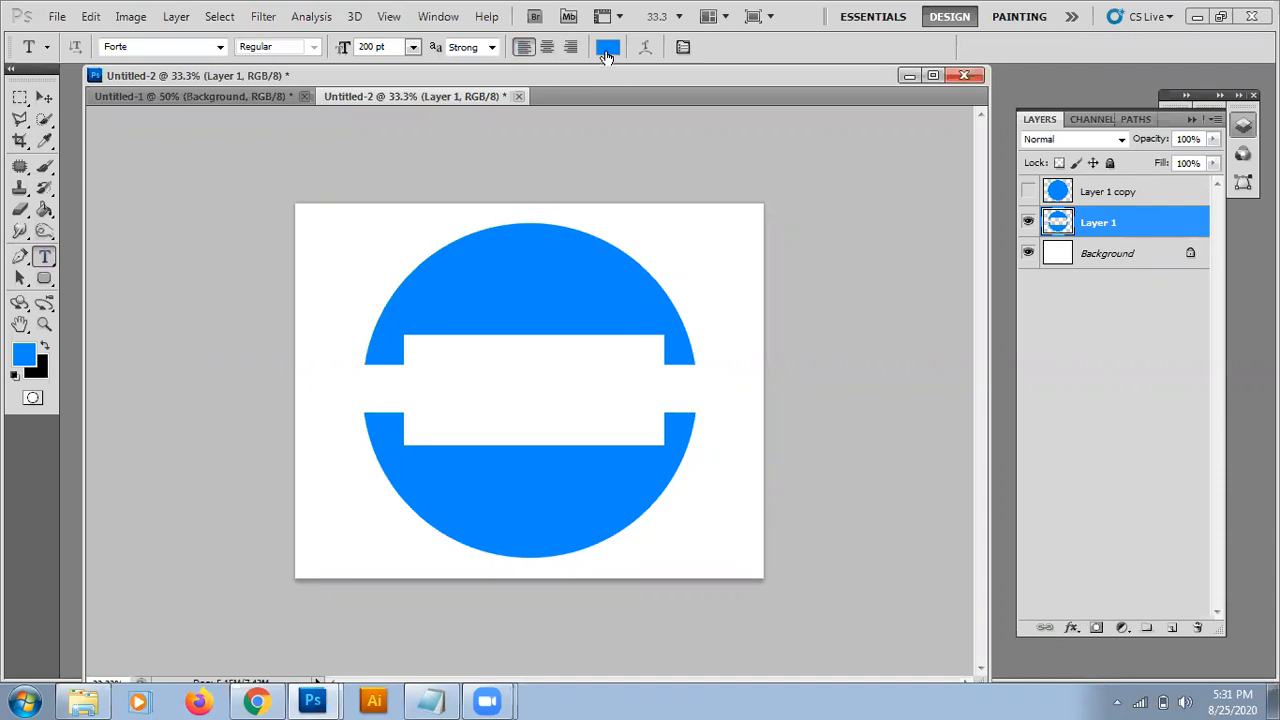
click(607, 47)
drag(568, 464, 585, 487)
click(798, 275)
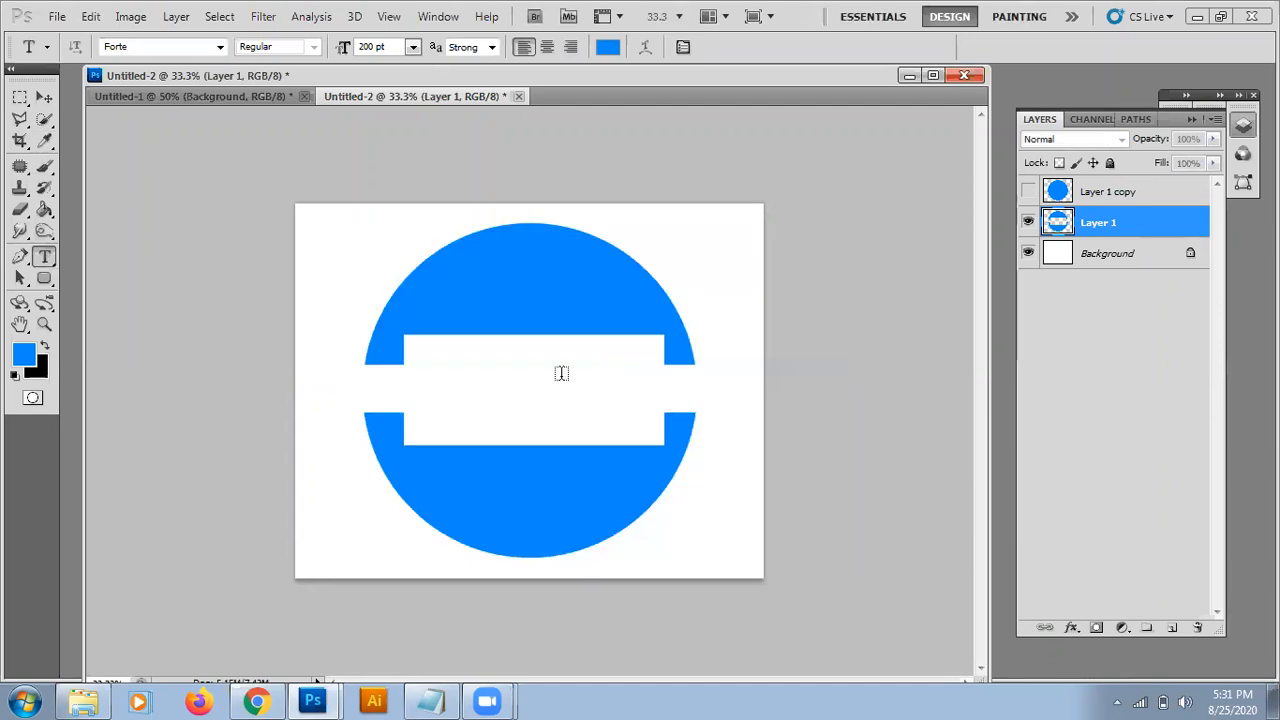
click(436, 399)
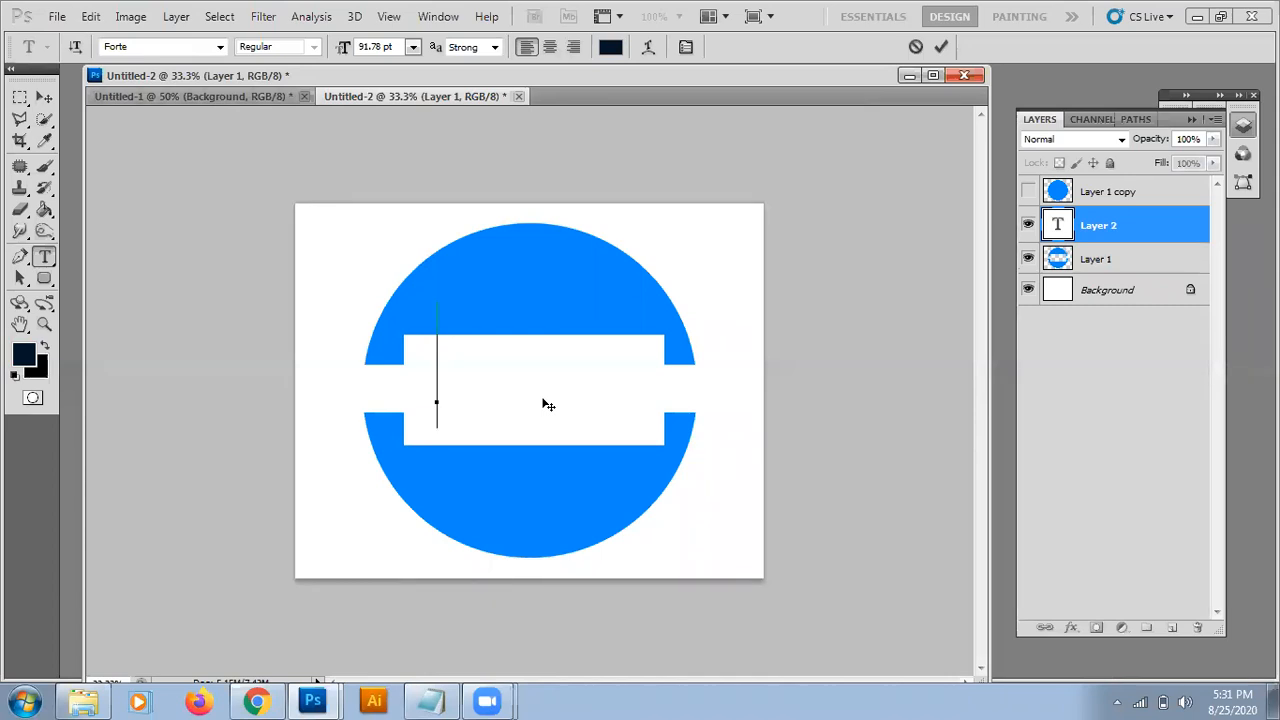
text(xyz)
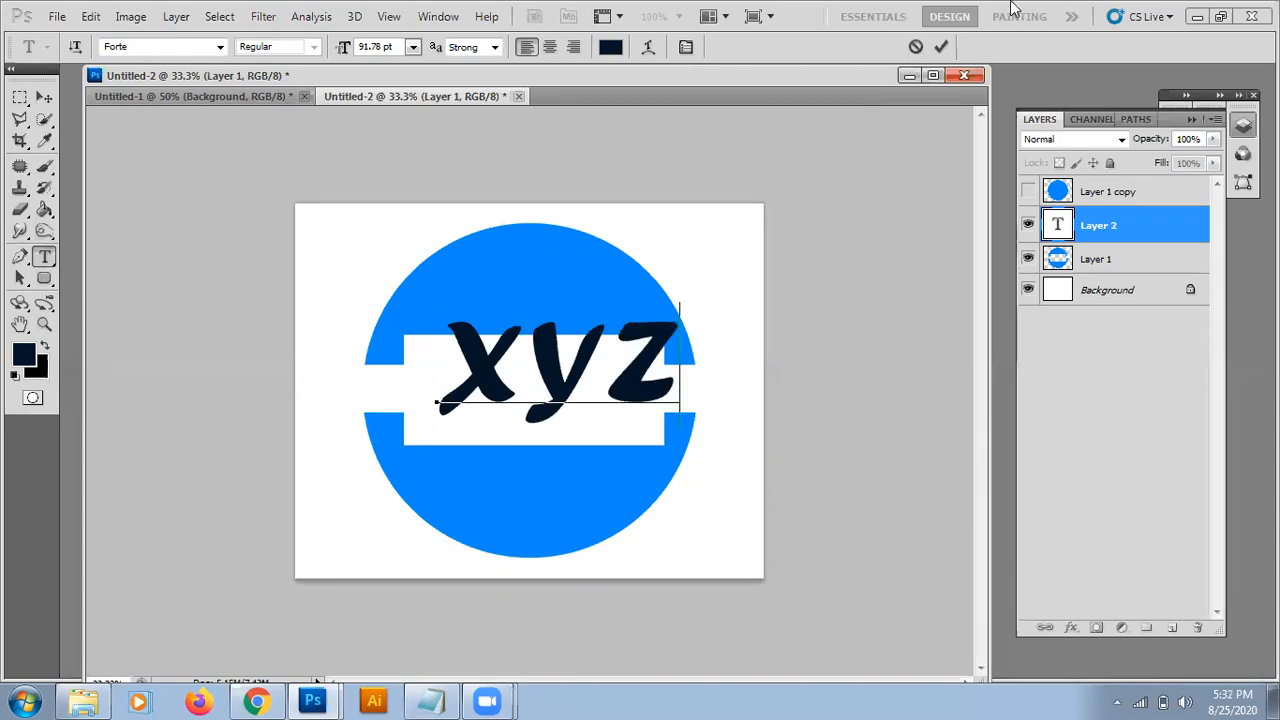
click(941, 46)
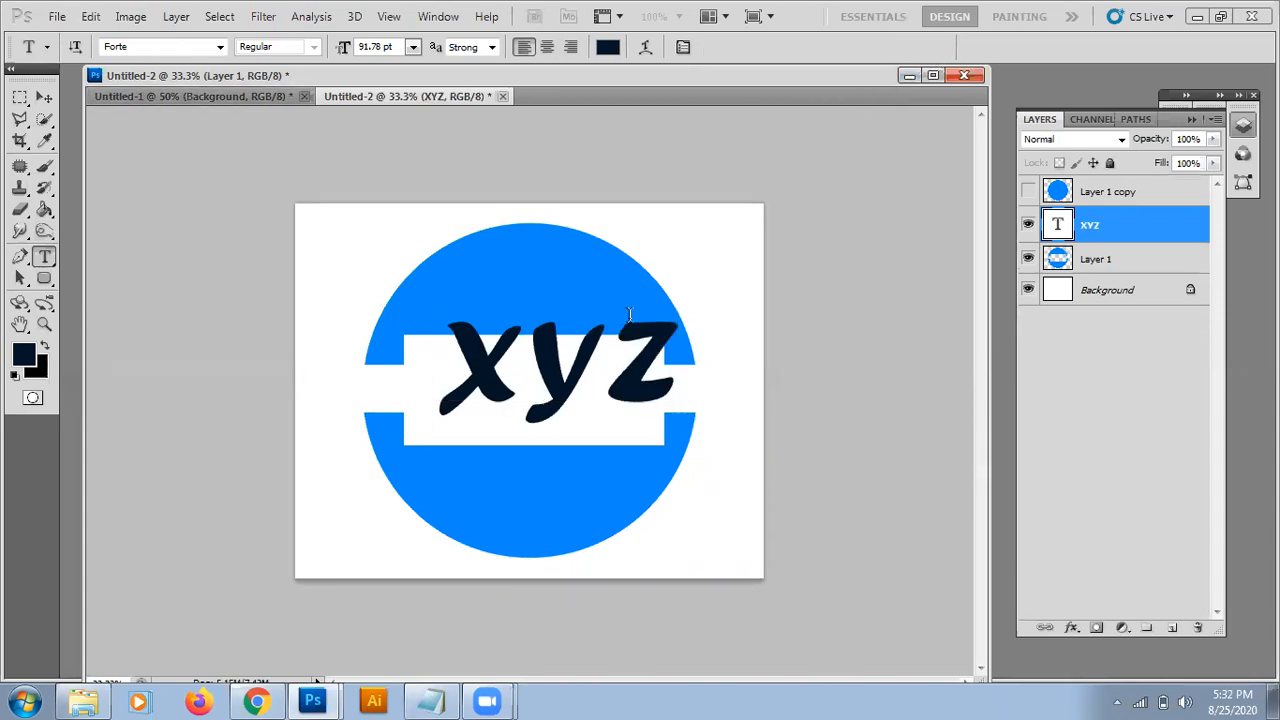
Move the "XYZ" text inside the central rectangular cutout and preview the design with the Background layer briefly hidden.
click(44, 97)
drag(472, 382, 455, 406)
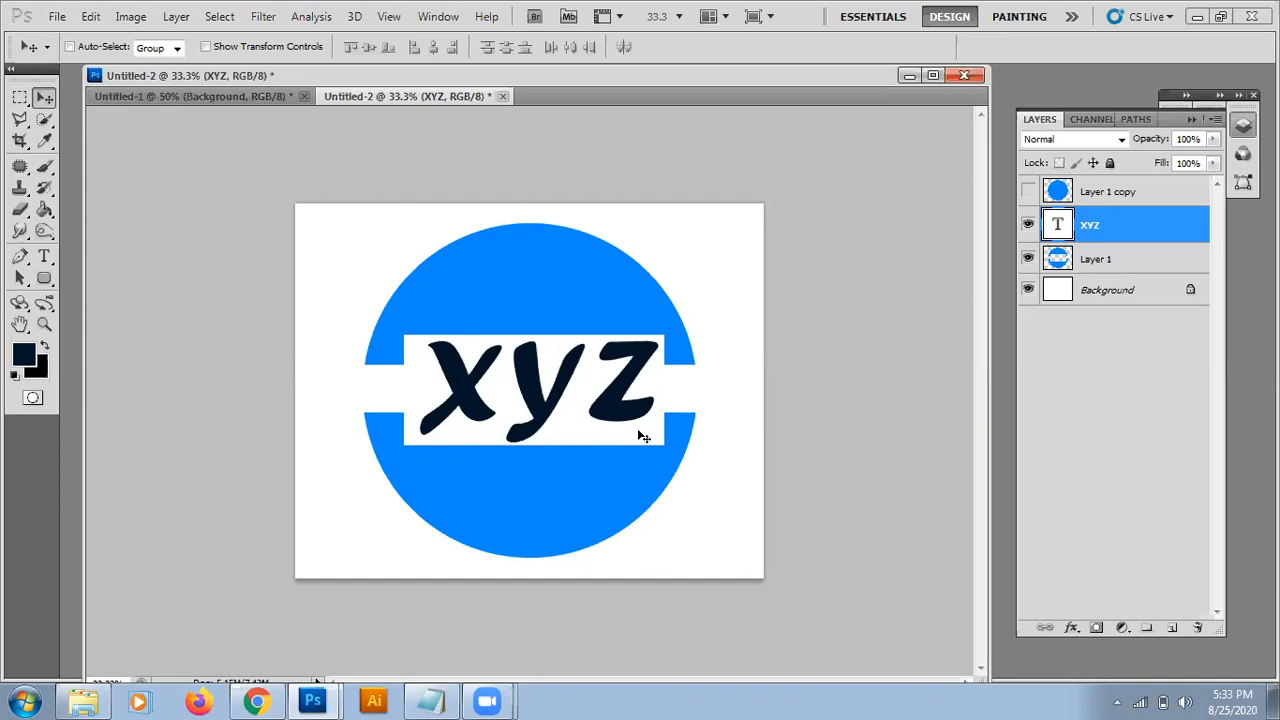
click(1029, 291)
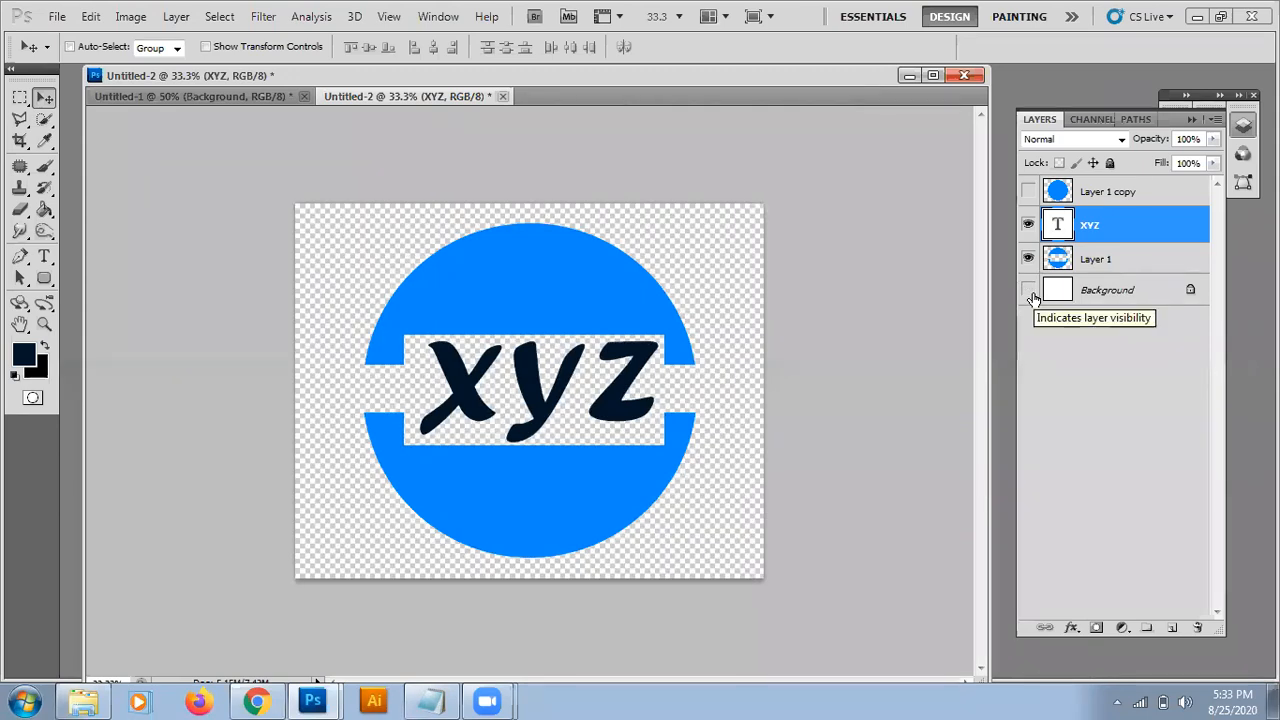
click(1029, 291)
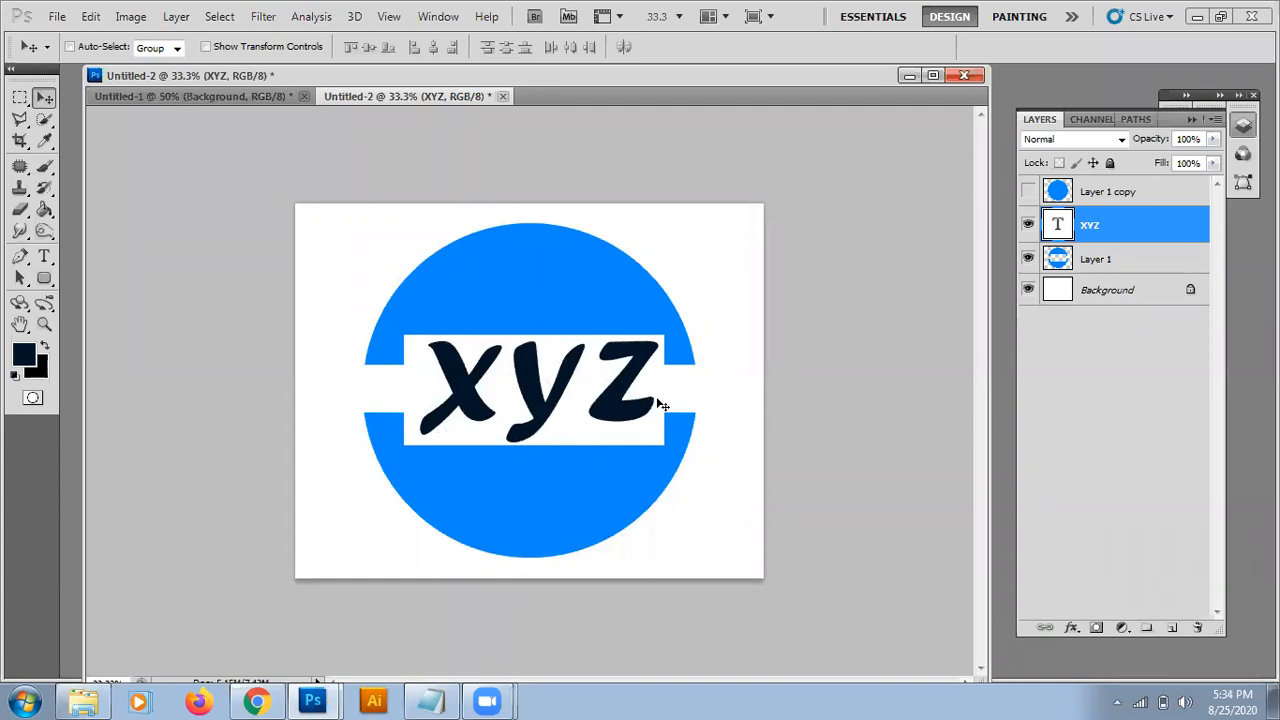
Enable a Stroke layer style on the "XYZ" text layer.
right_click(1115, 230)
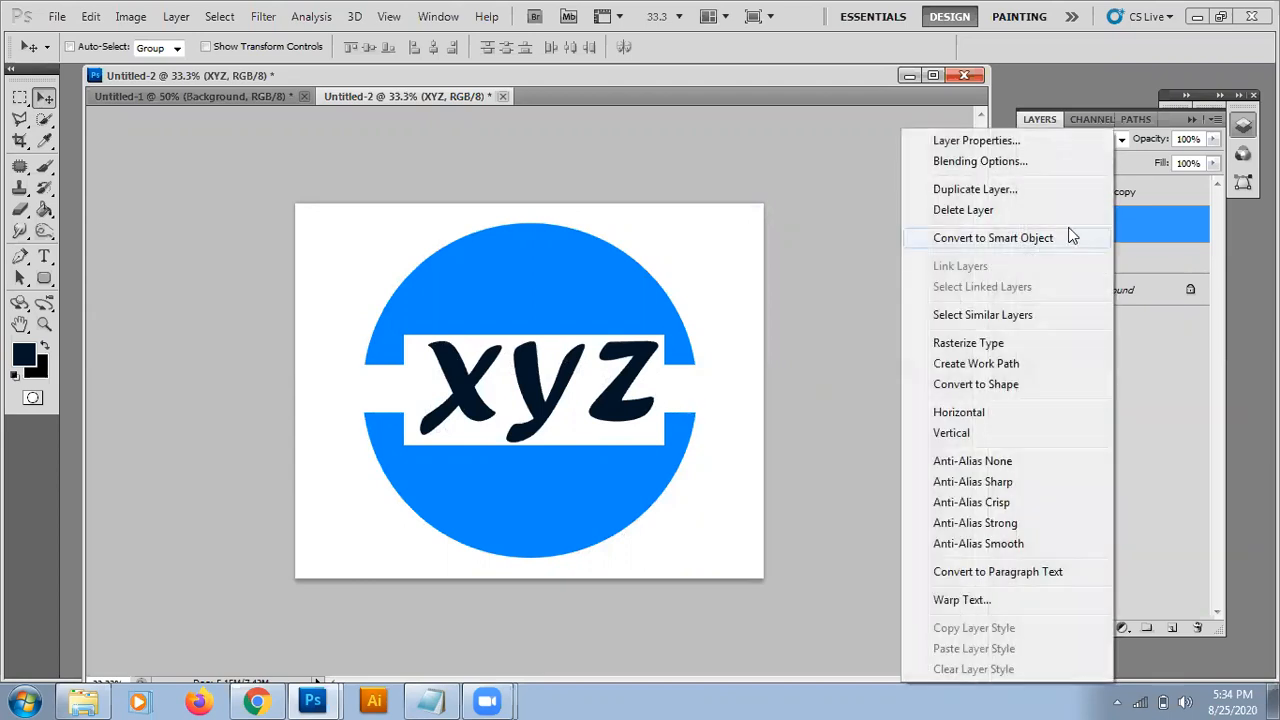
click(990, 170)
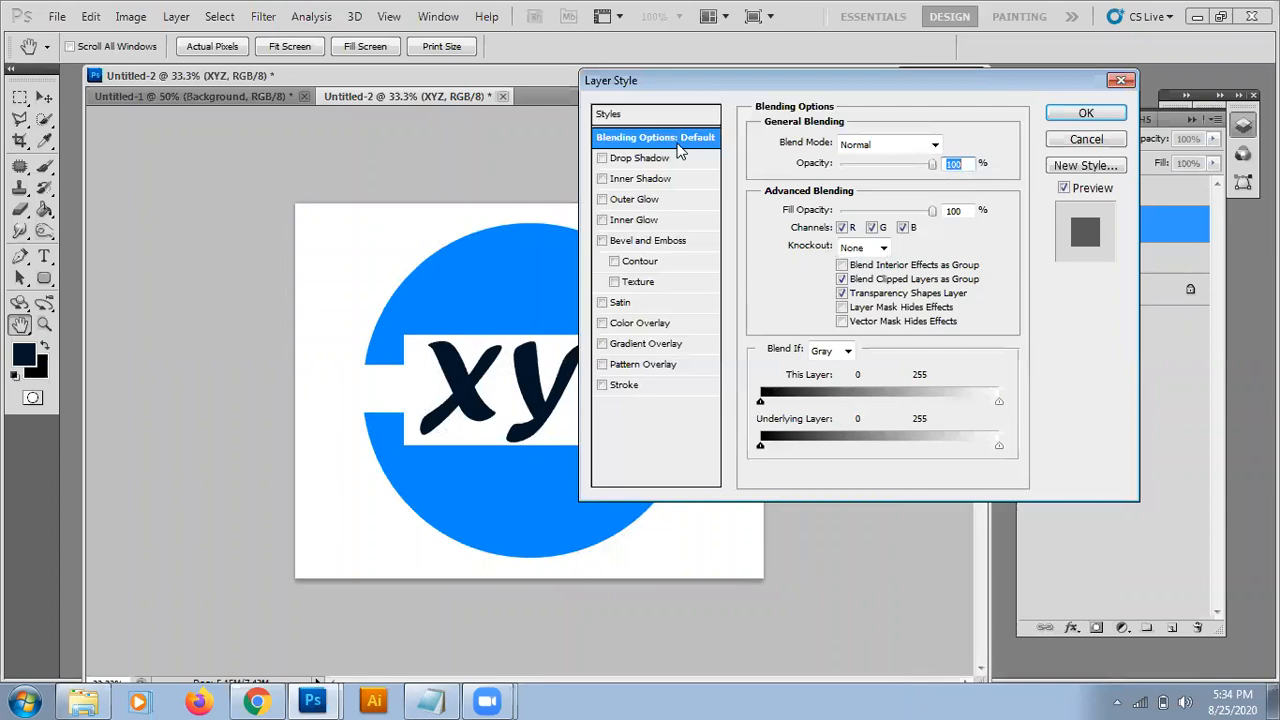
drag(690, 80, 825, 87)
click(738, 392)
click(758, 392)
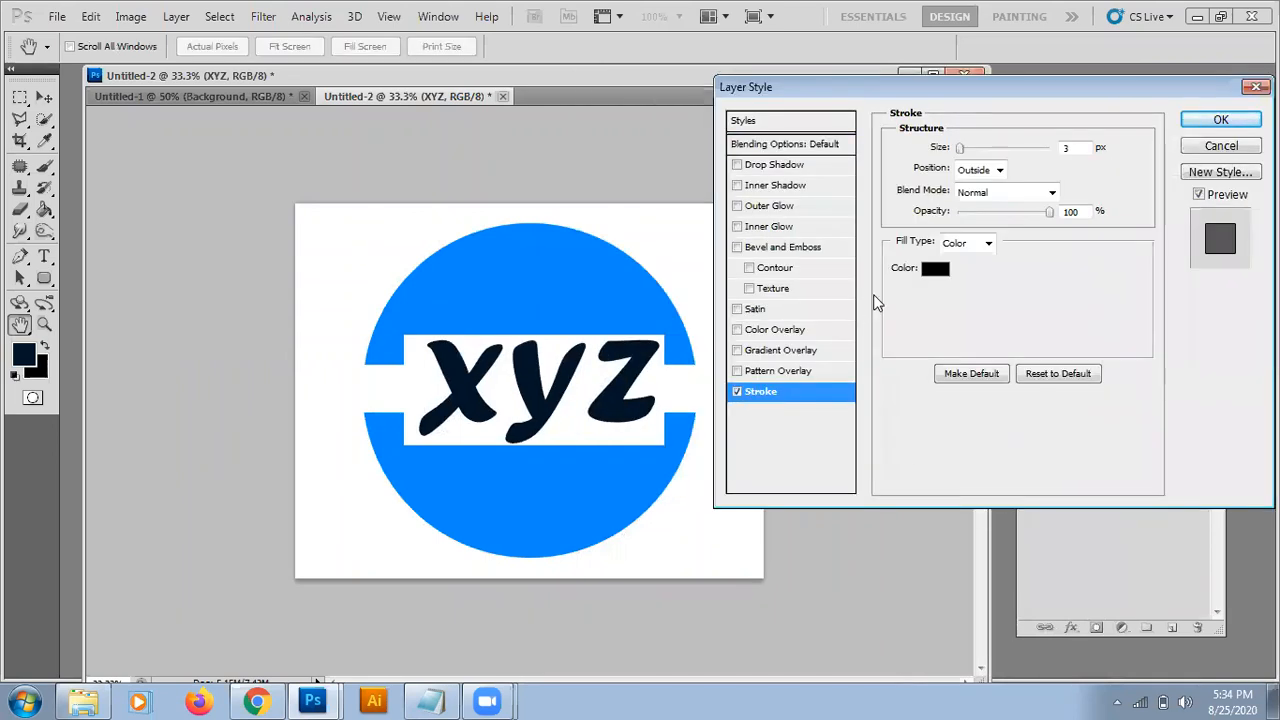
Set the text stroke's color to bright yellow (#fff600).
click(933, 269)
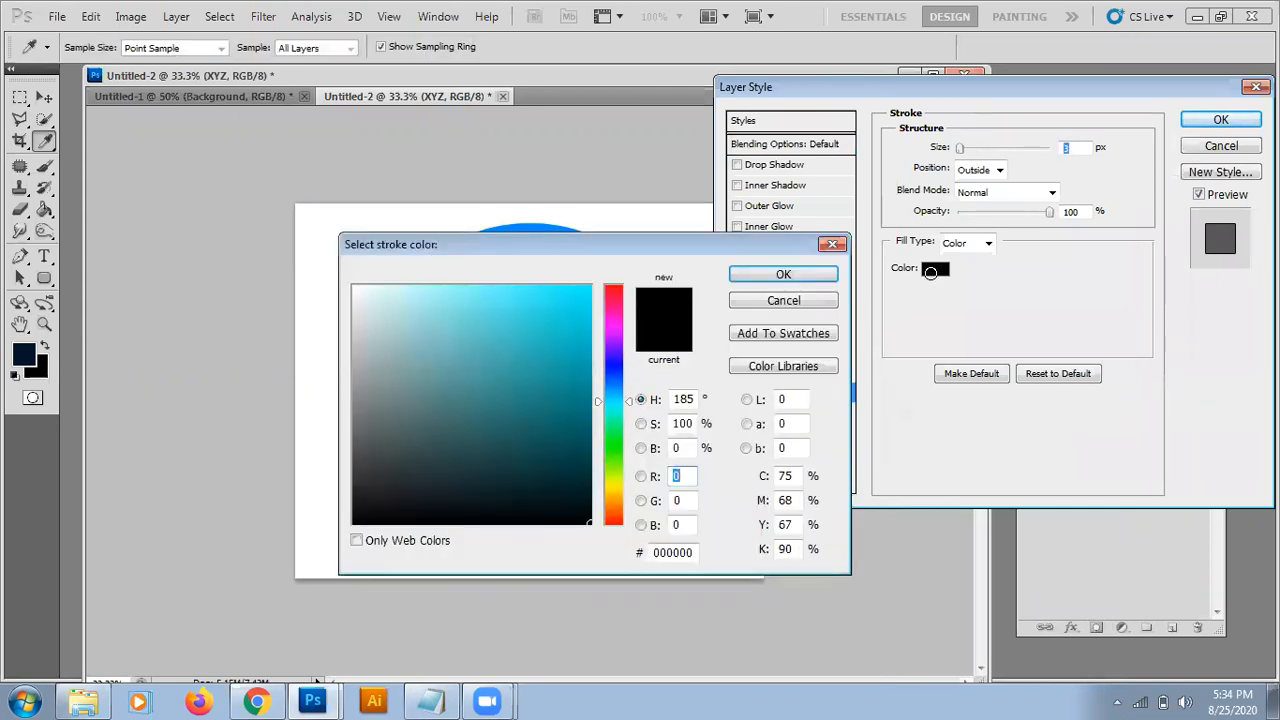
click(614, 486)
drag(490, 387, 654, 217)
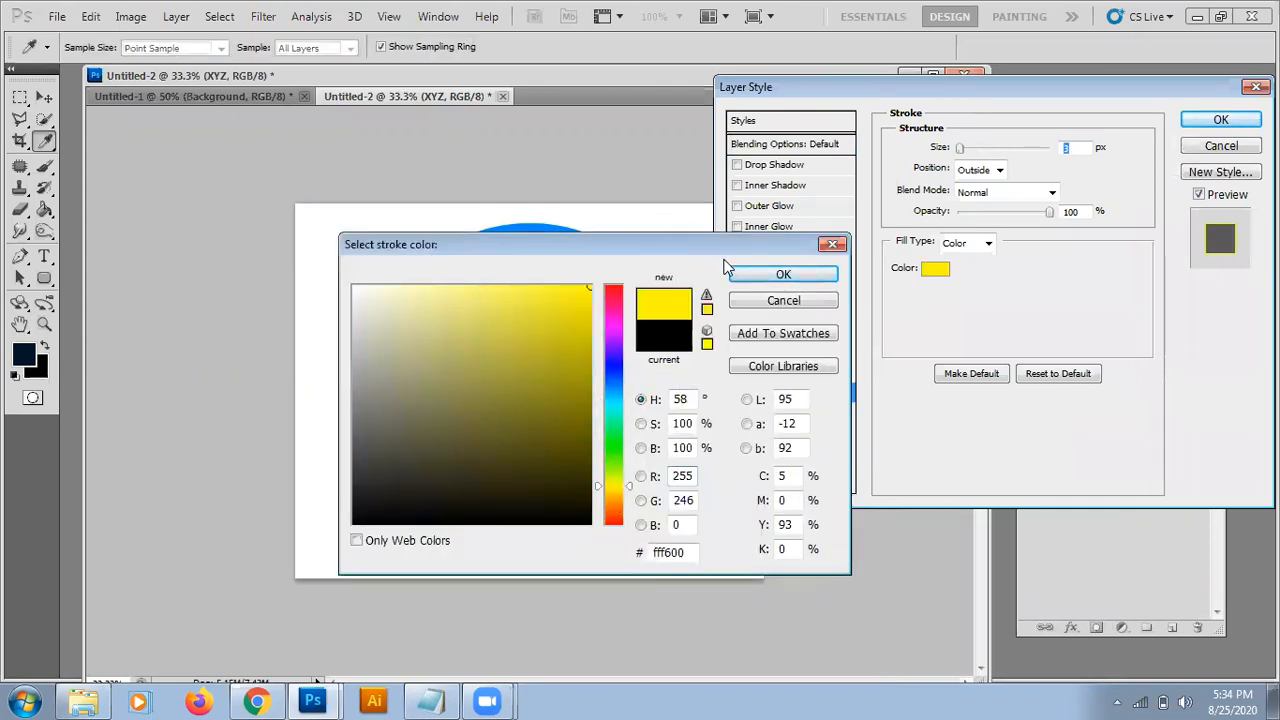
click(770, 274)
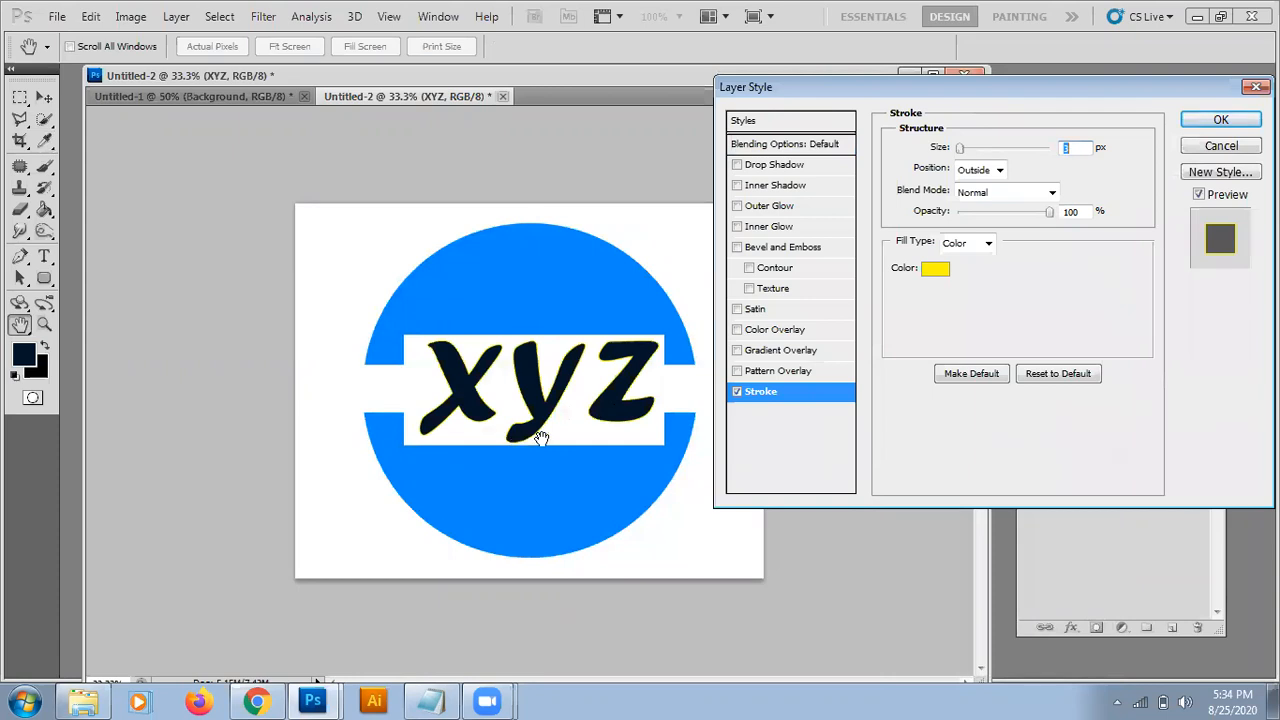
Set the "XYZ" text stroke's color to orange (#ff5400) and apply the layer style.
click(930, 270)
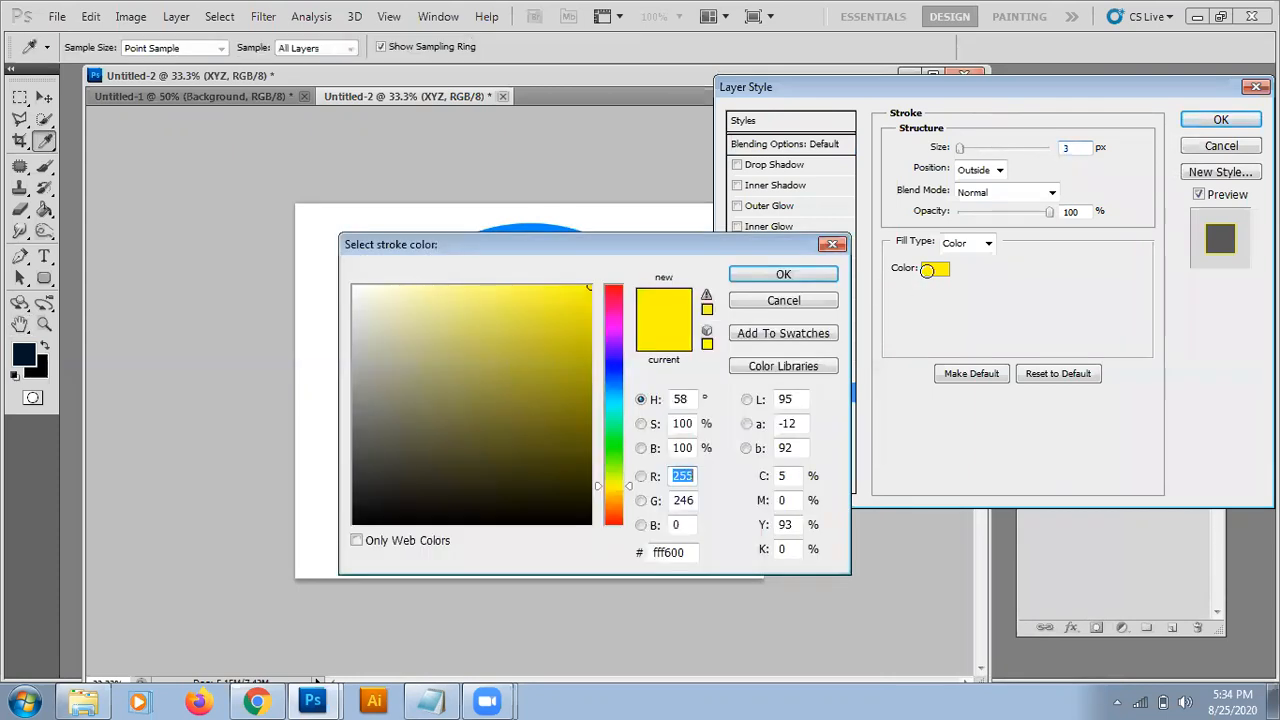
drag(560, 423, 675, 594)
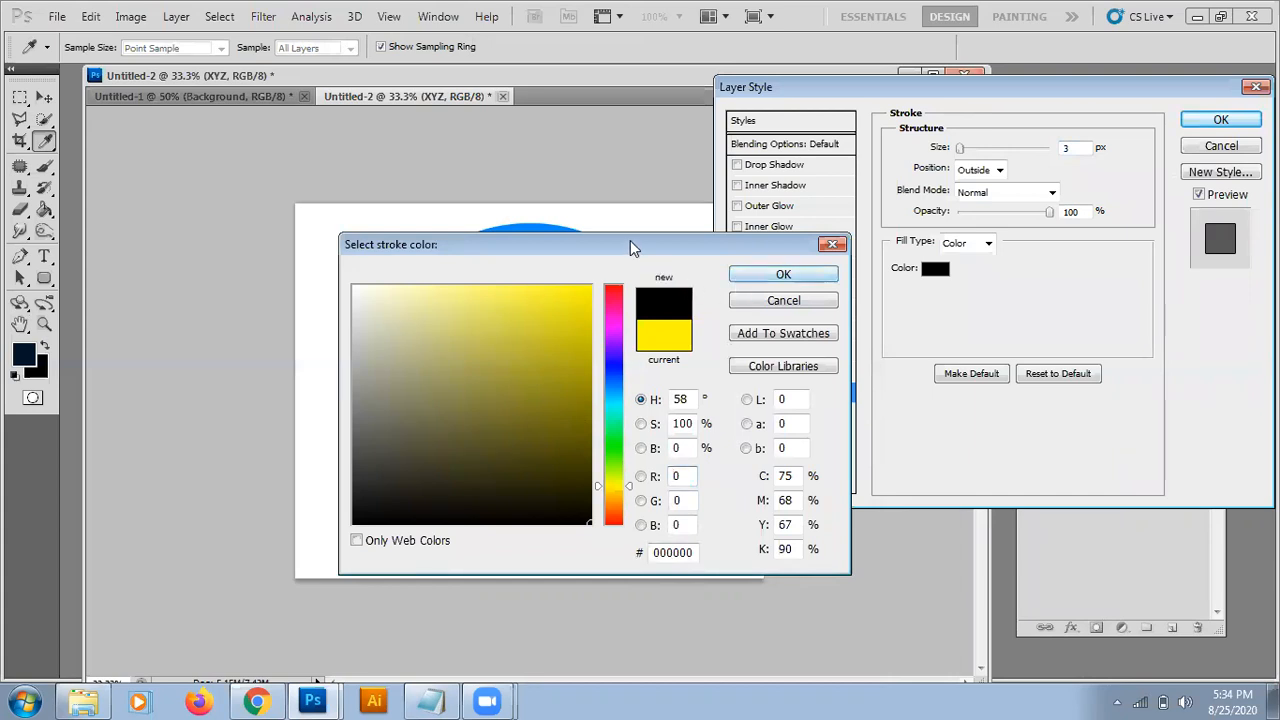
drag(630, 241, 962, 186)
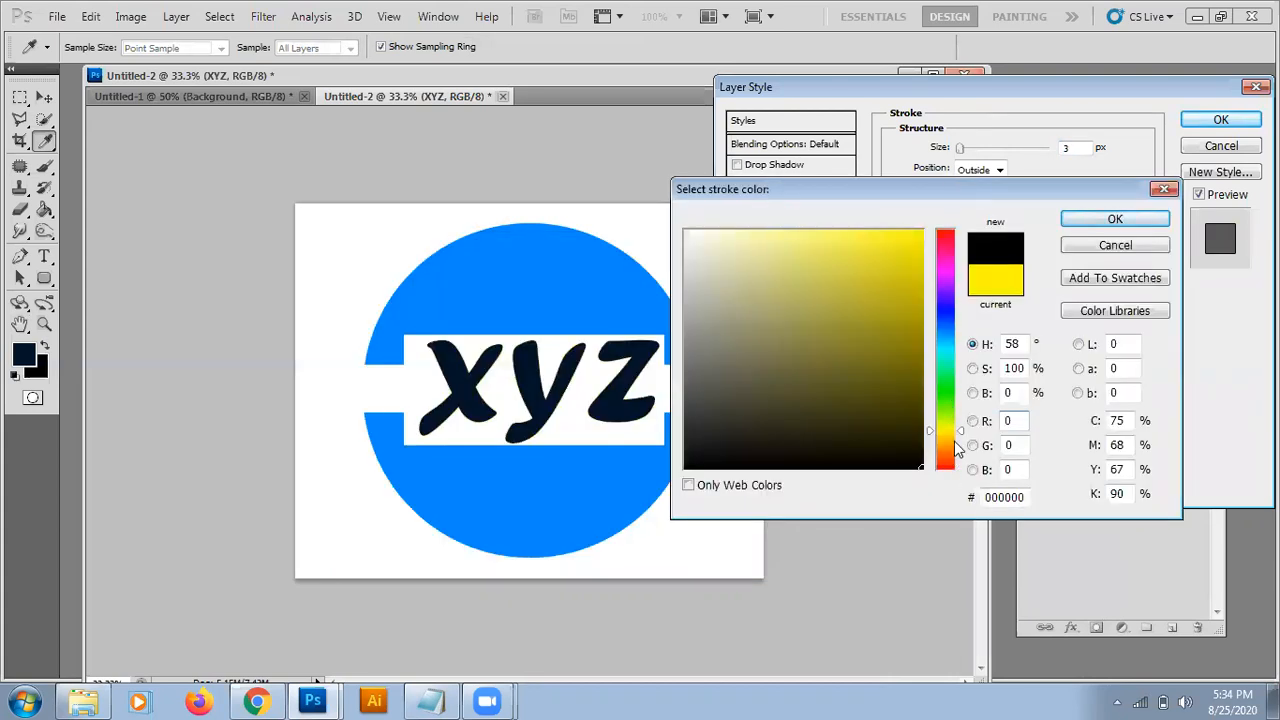
drag(957, 433, 960, 454)
drag(876, 382, 998, 204)
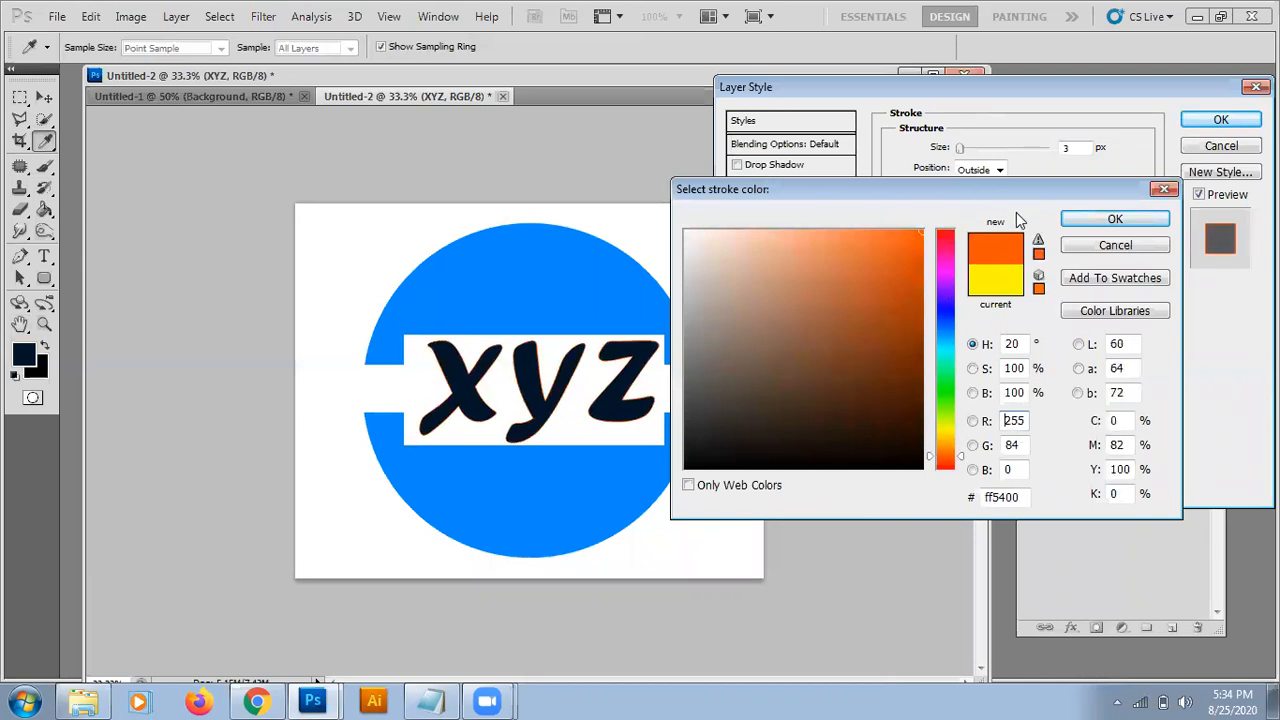
click(1112, 219)
click(1192, 131)
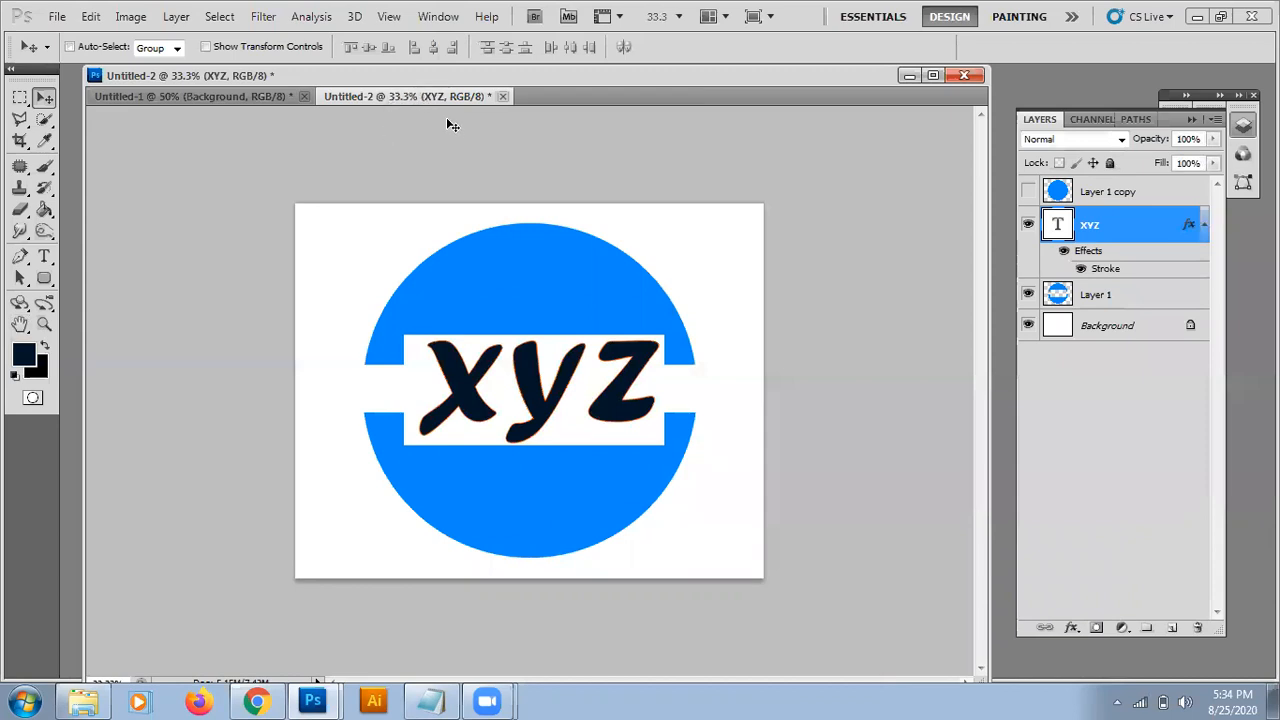
Turn off the Stroke effect on the "XYZ" text and enable a Pattern Overlay with its settings shown.
key(ctrl+plus)
key(ctrl+plus)
key(ctrl+plus)
key(ctrl+plus)
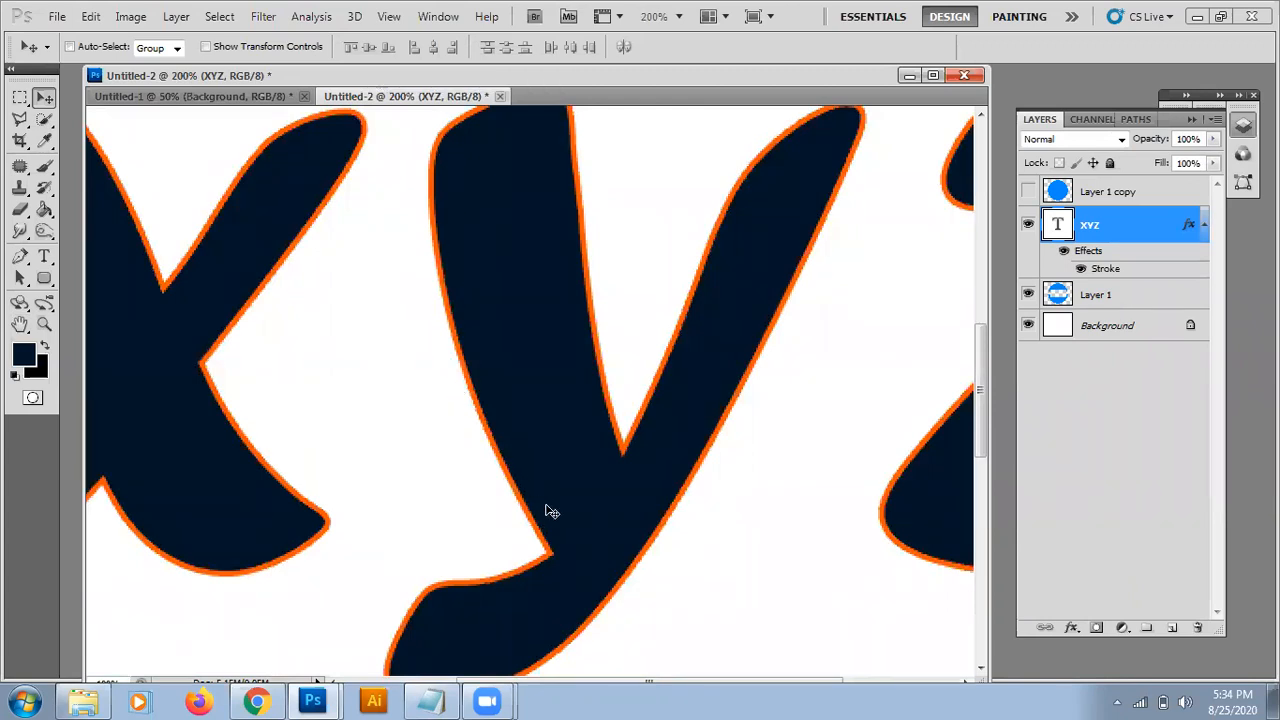
key(ctrl+minus)
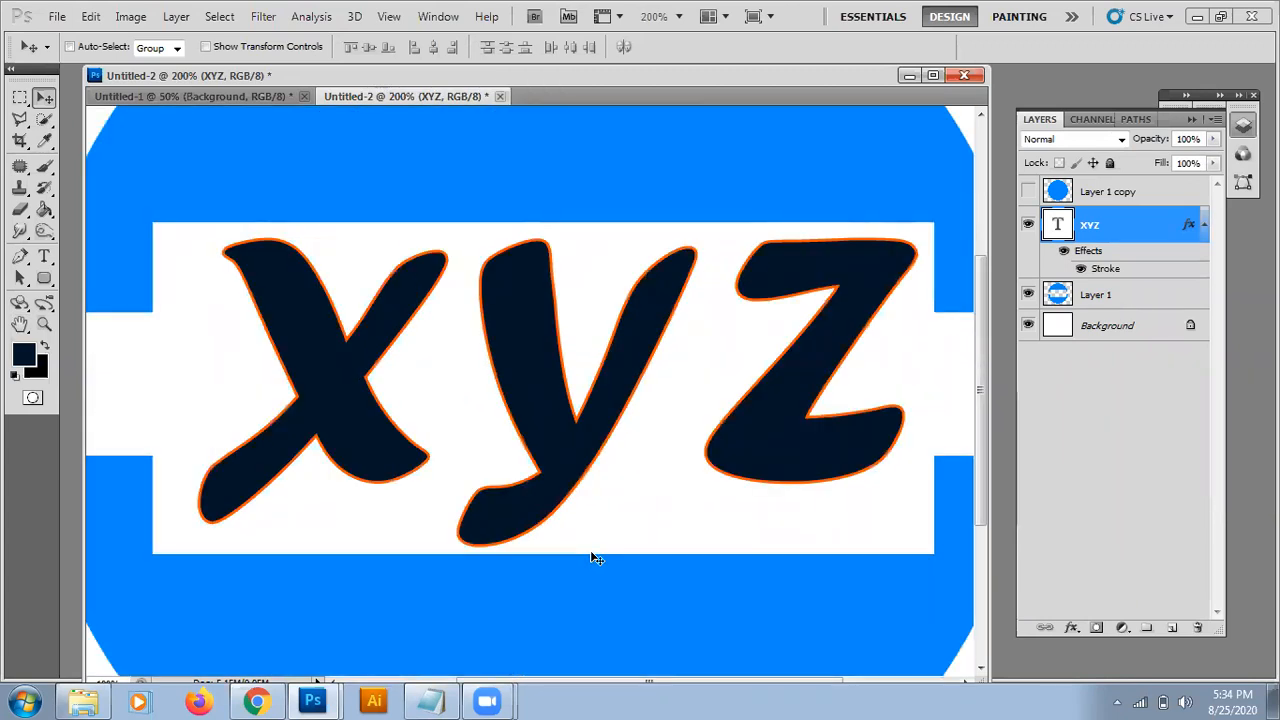
double_click(1103, 269)
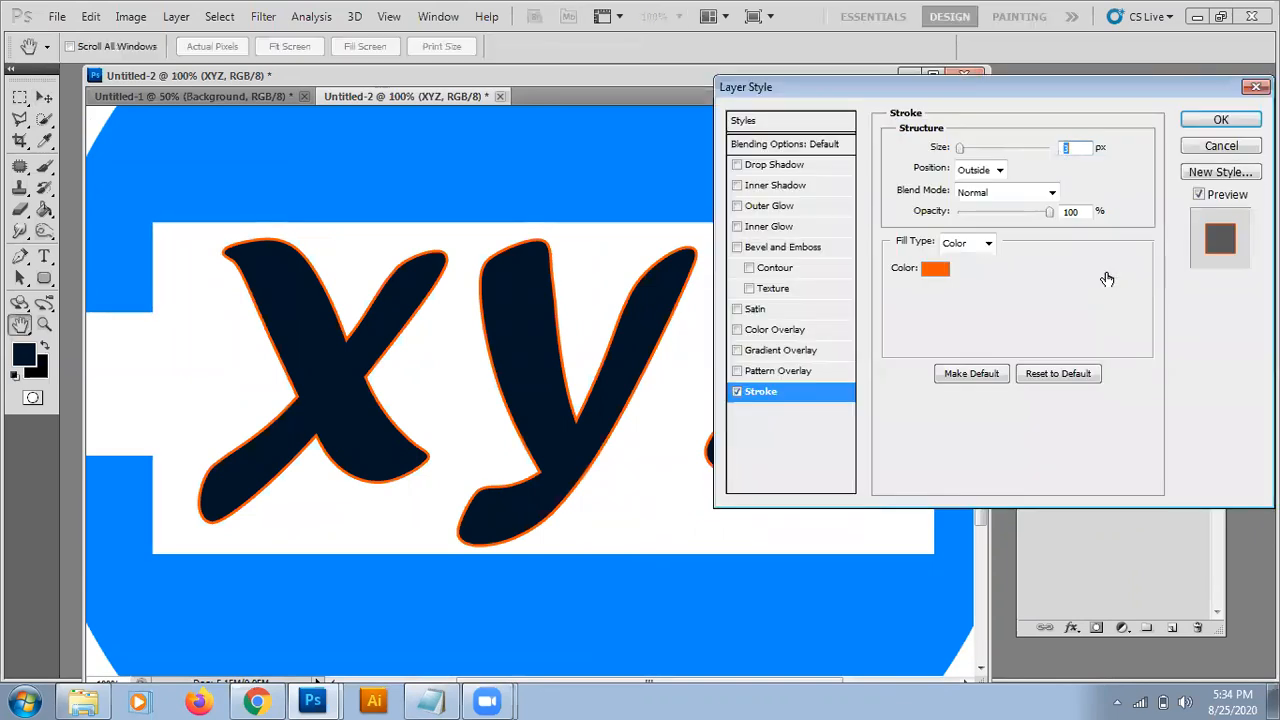
click(737, 391)
click(737, 371)
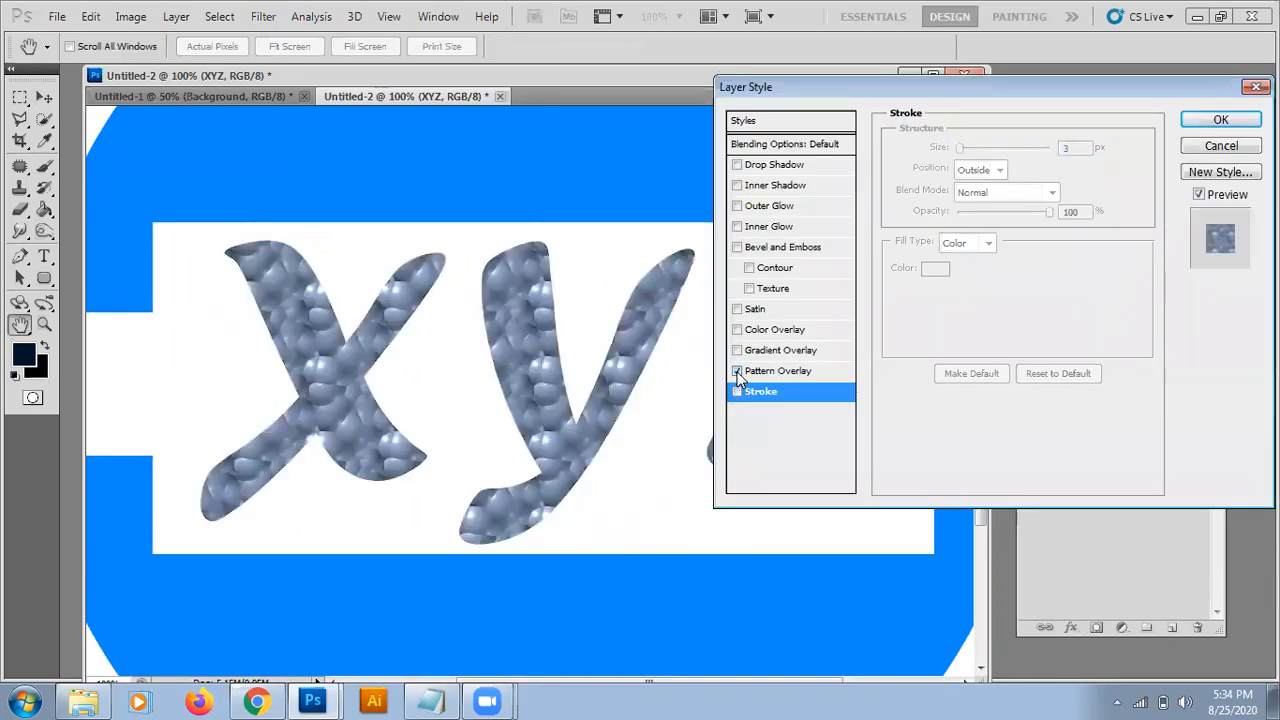
click(788, 371)
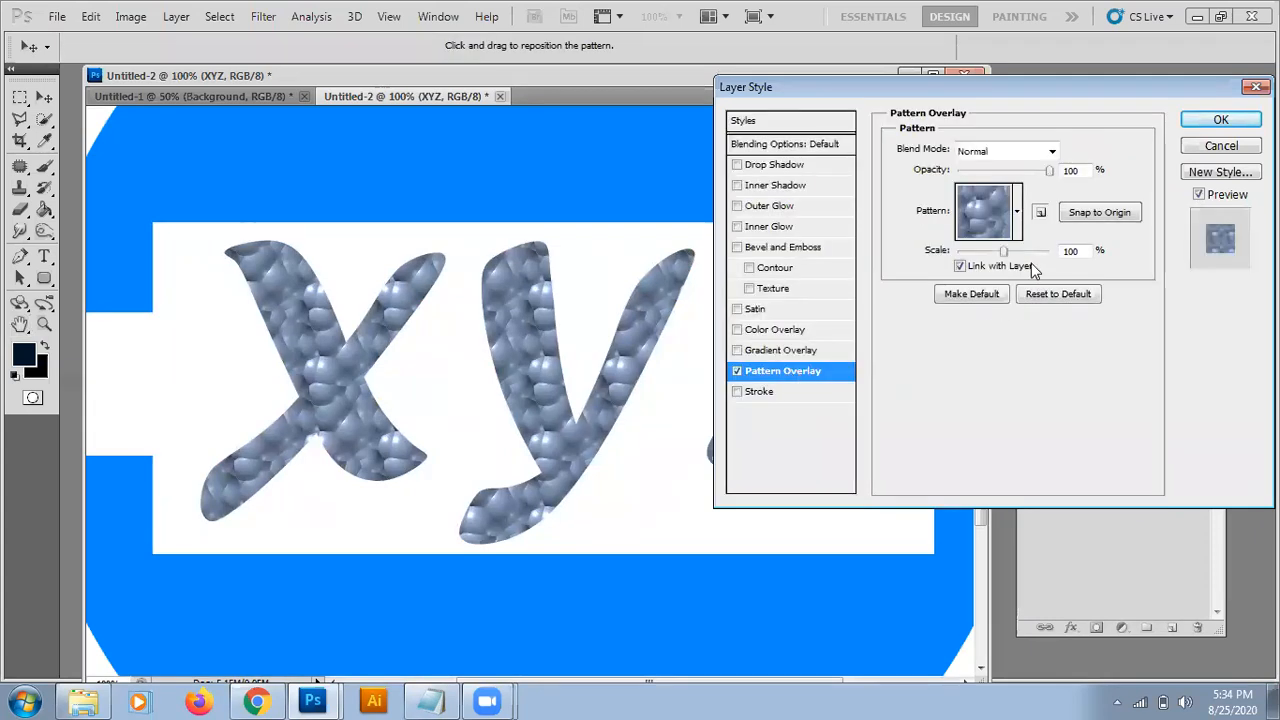
Try the four-color tile pattern and the red and blue tile pattern as the "XYZ" text's overlay.
click(1017, 211)
scroll(1017, 335, down, 4)
click(1015, 287)
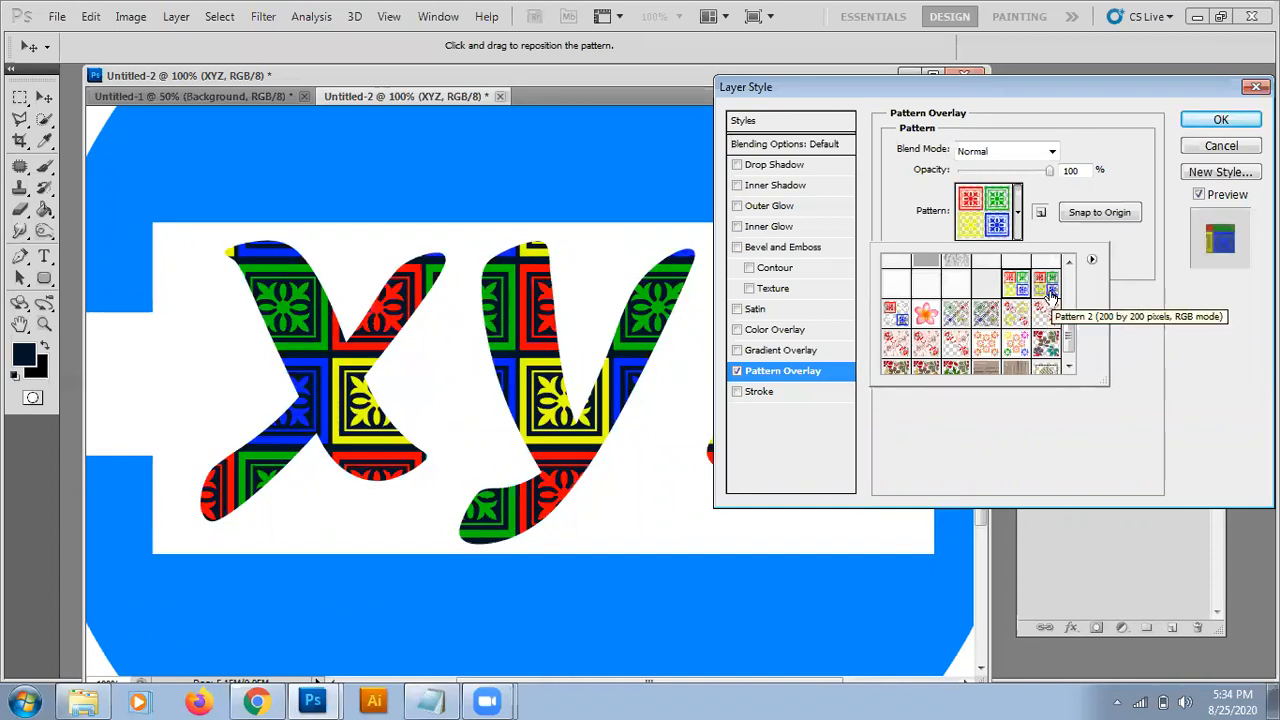
click(896, 316)
click(1010, 100)
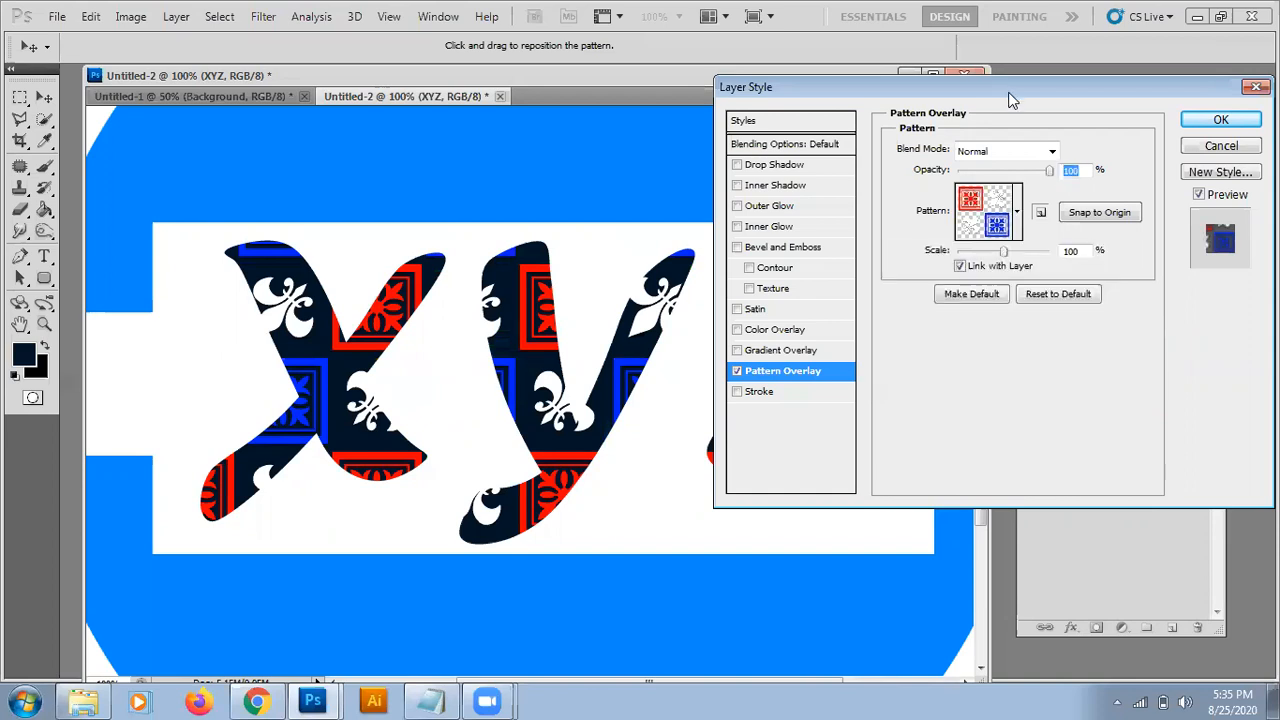
drag(1010, 100, 1054, 109)
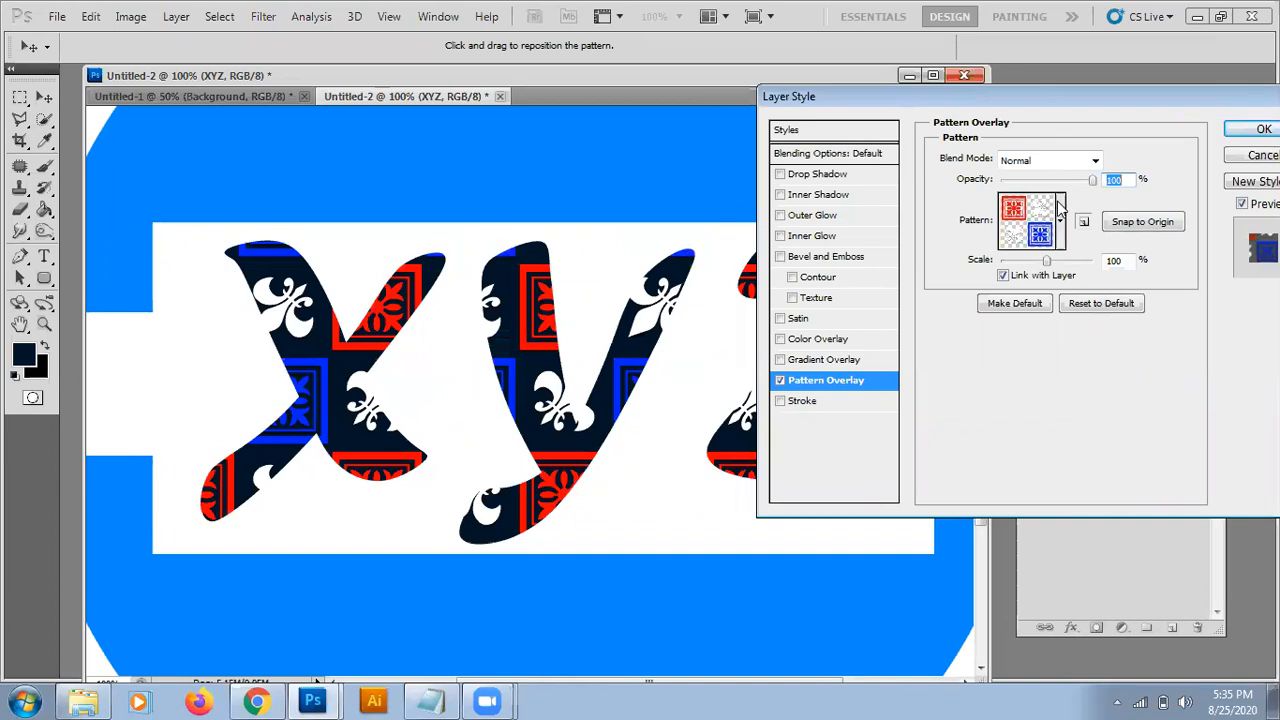
Try the pink flower pattern, settle on the multicolored interlaced petal line pattern for the "XYZ" overlay, and apply it.
click(1060, 208)
click(968, 324)
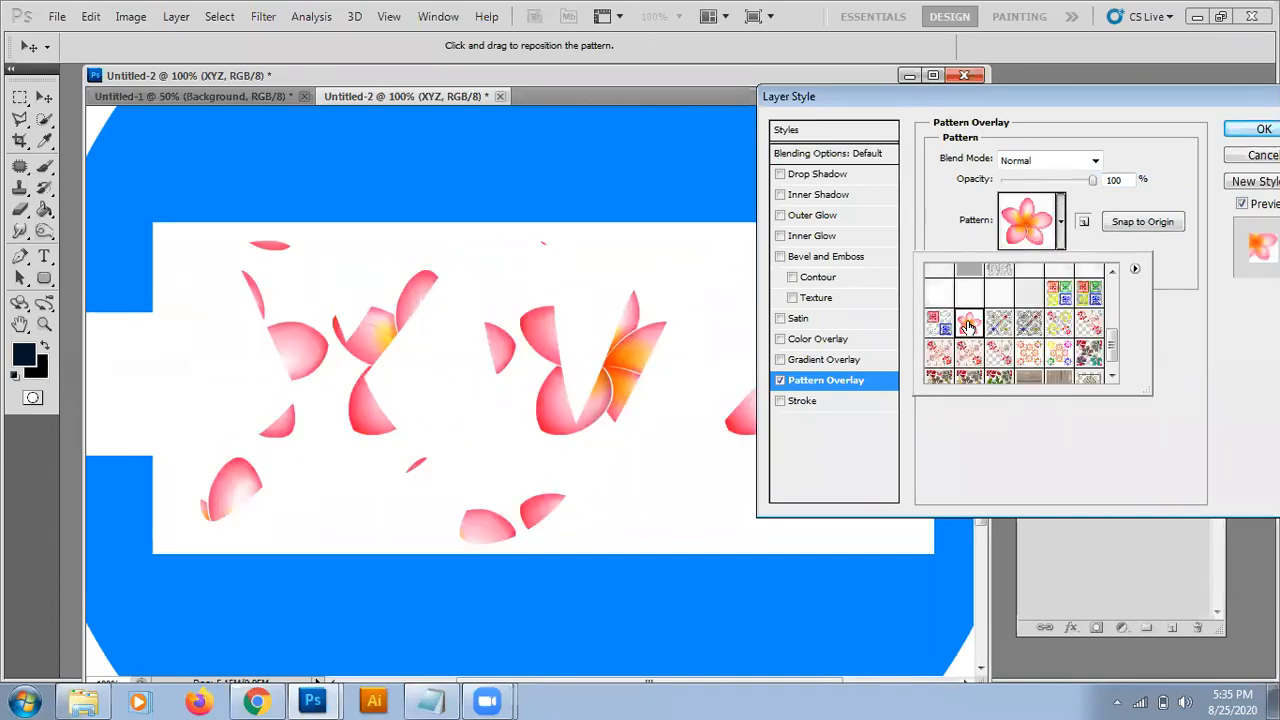
click(993, 326)
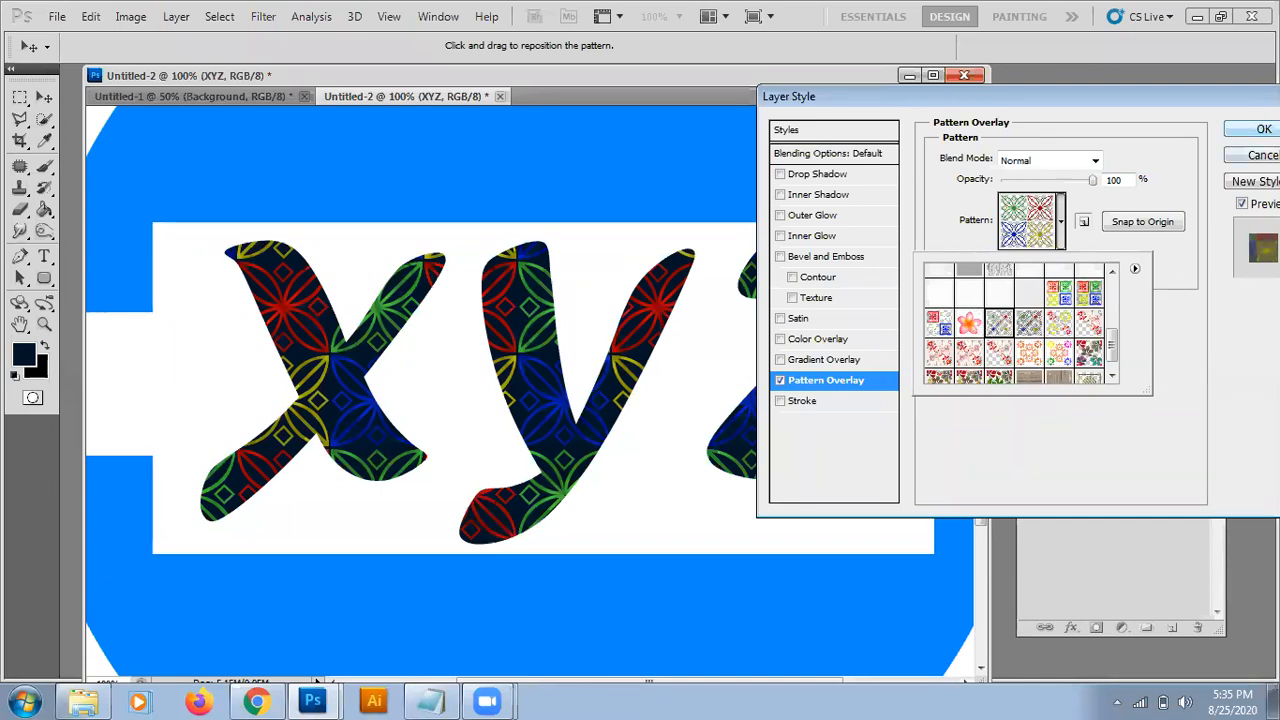
key(Return)
key(Return)
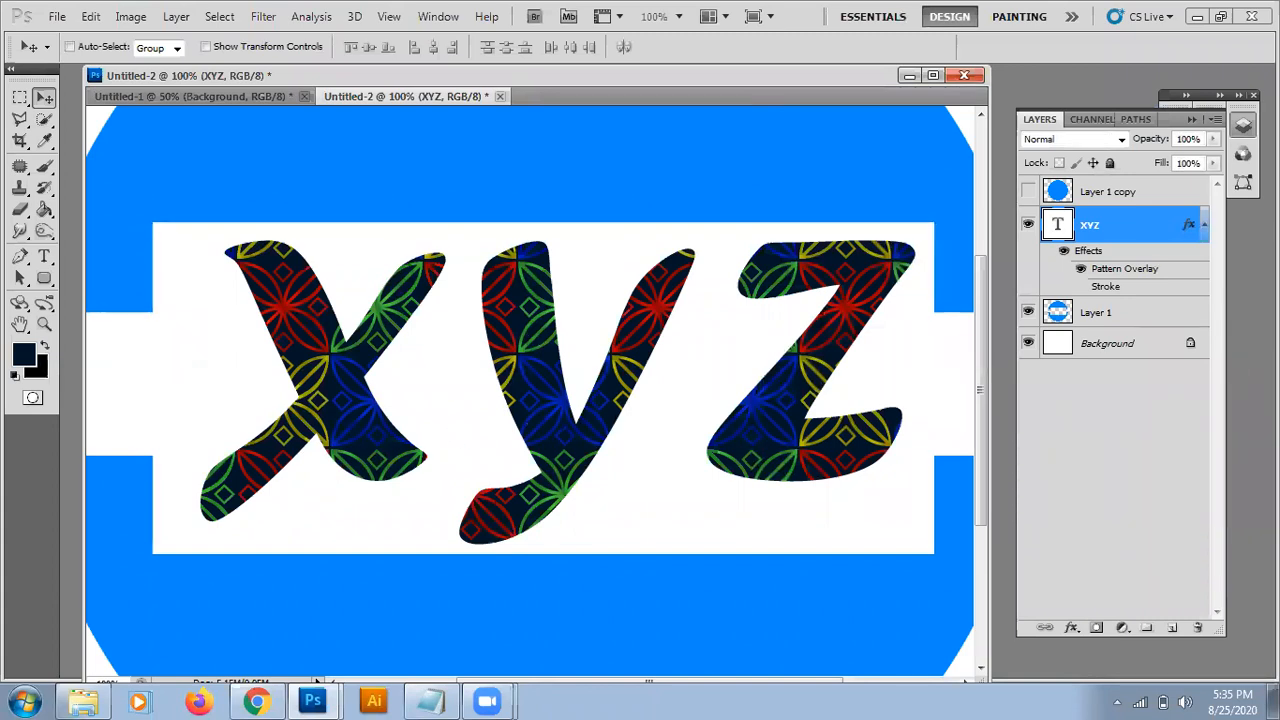
Re-enable the orange Stroke on the "XYZ" text, add Bevel and Emboss, and apply the layer styles.
double_click(1105, 288)
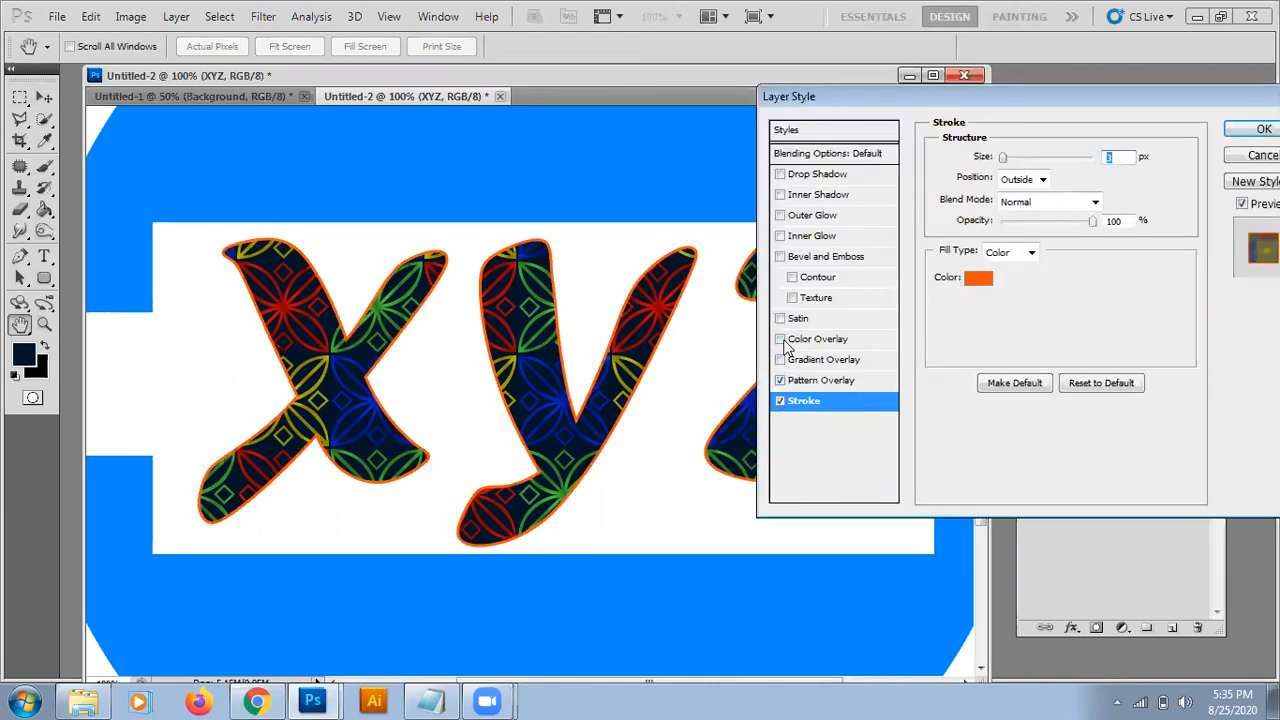
click(780, 257)
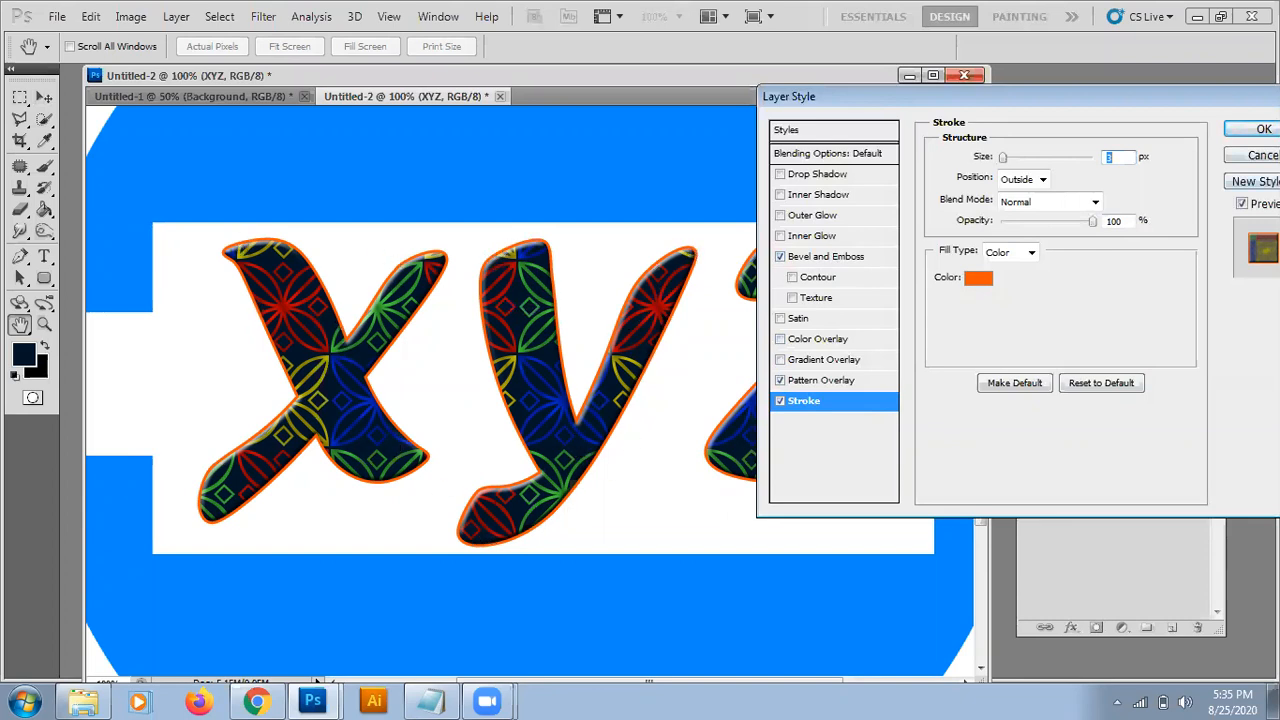
click(1263, 129)
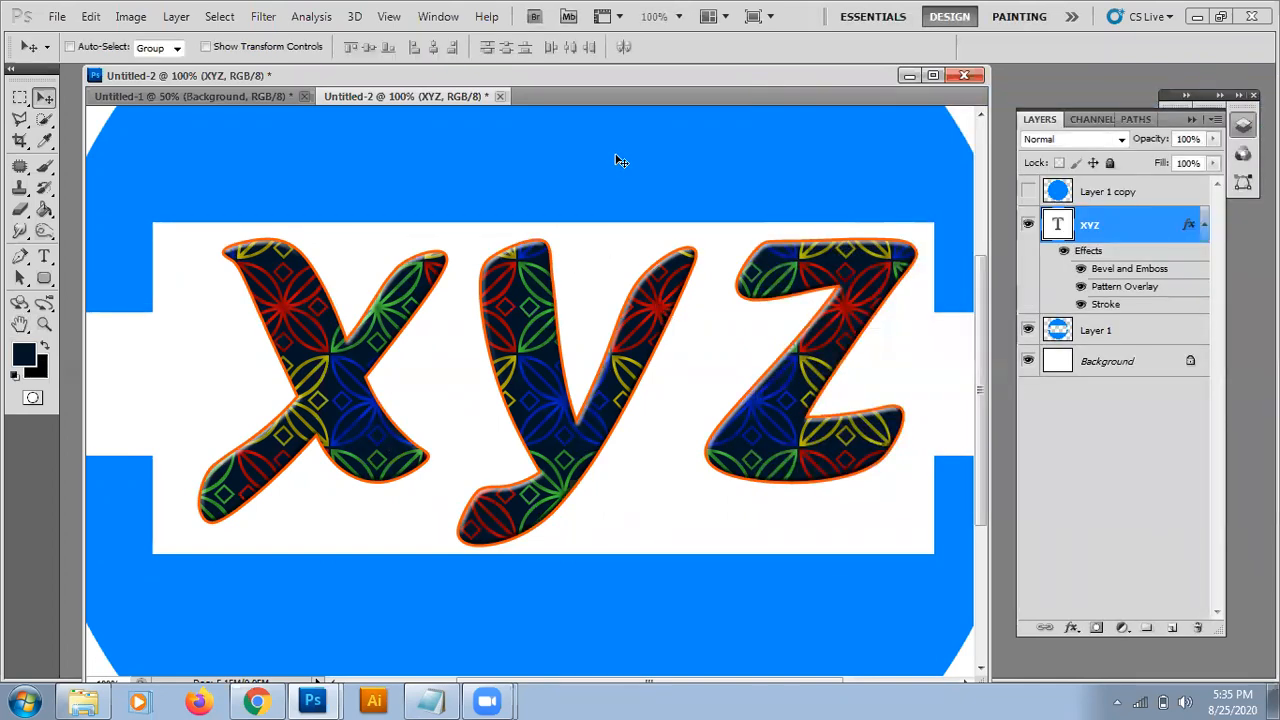
Delete the hidden Layer 1 copy and apply a Bevel and Emboss effect to the cut circle on Layer 1.
click(1079, 336)
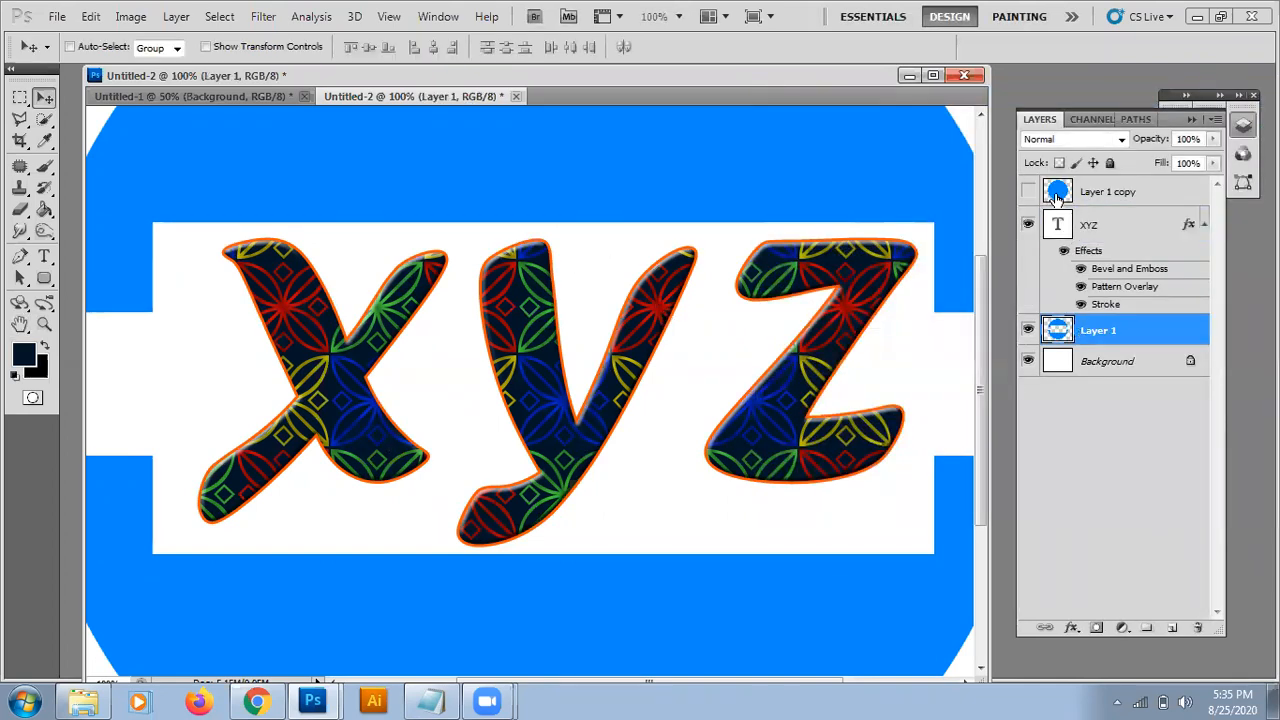
drag(1157, 200, 1196, 628)
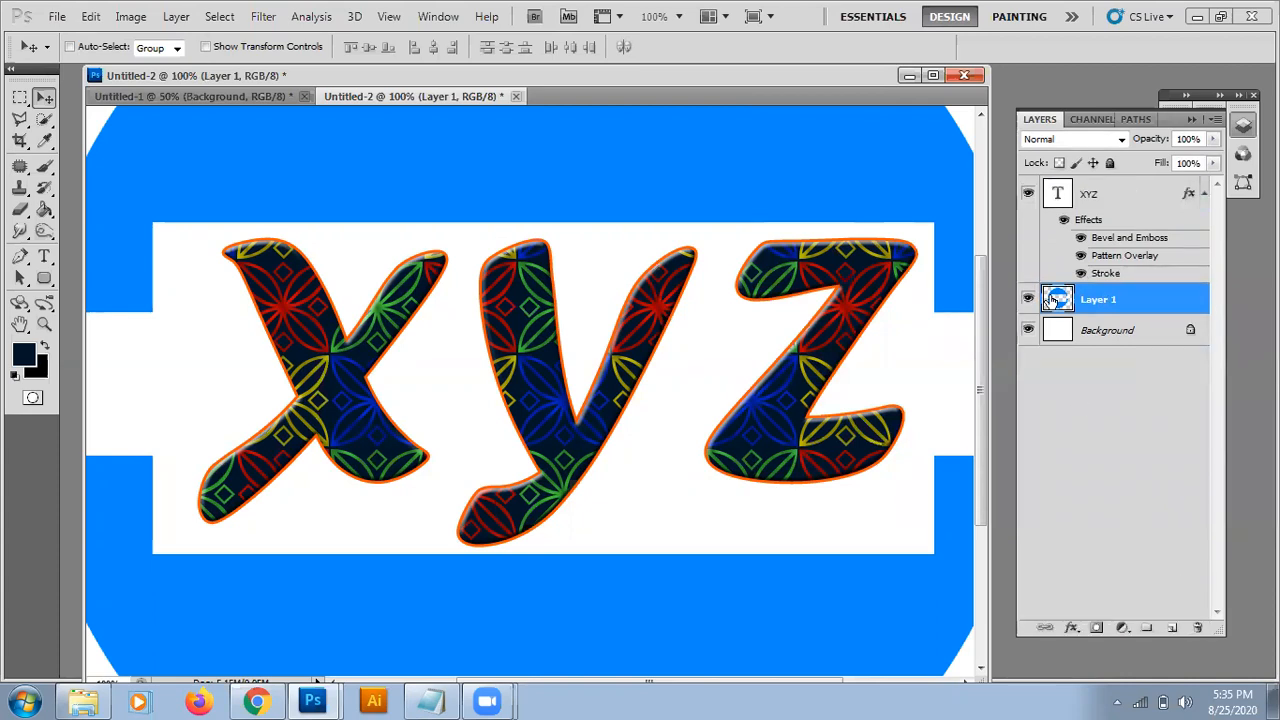
right_click(1098, 298)
click(930, 261)
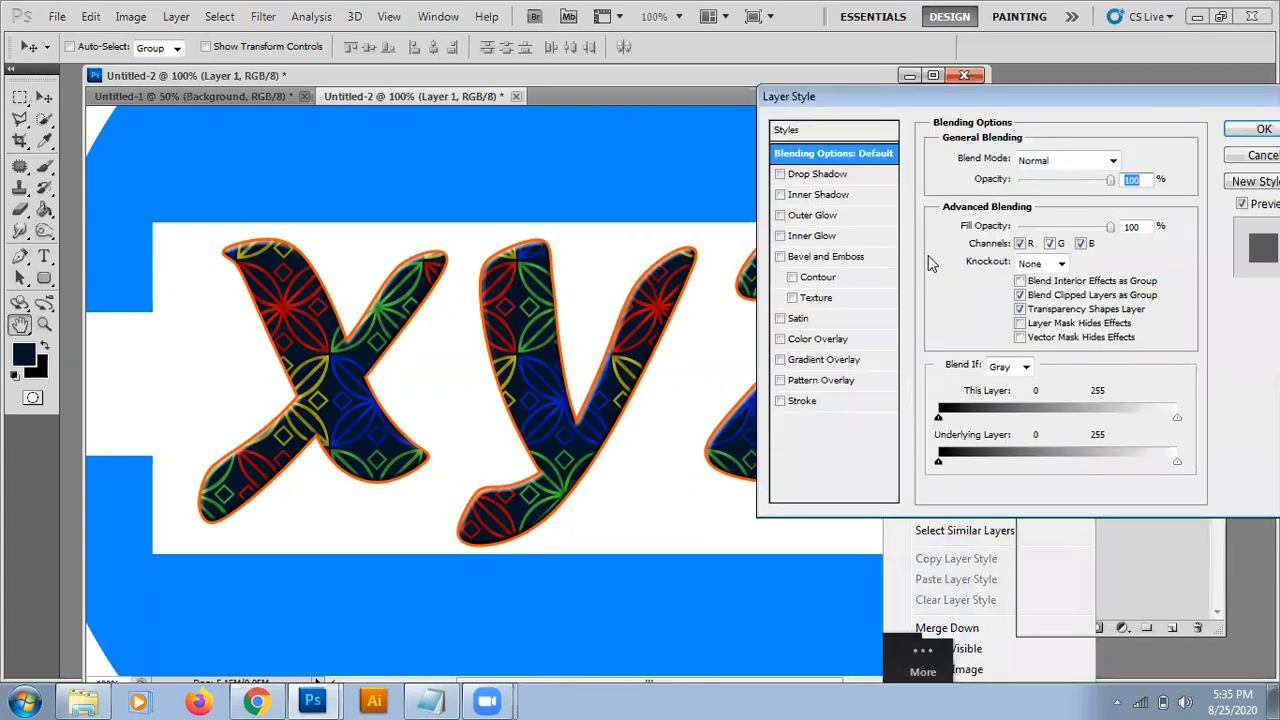
click(798, 258)
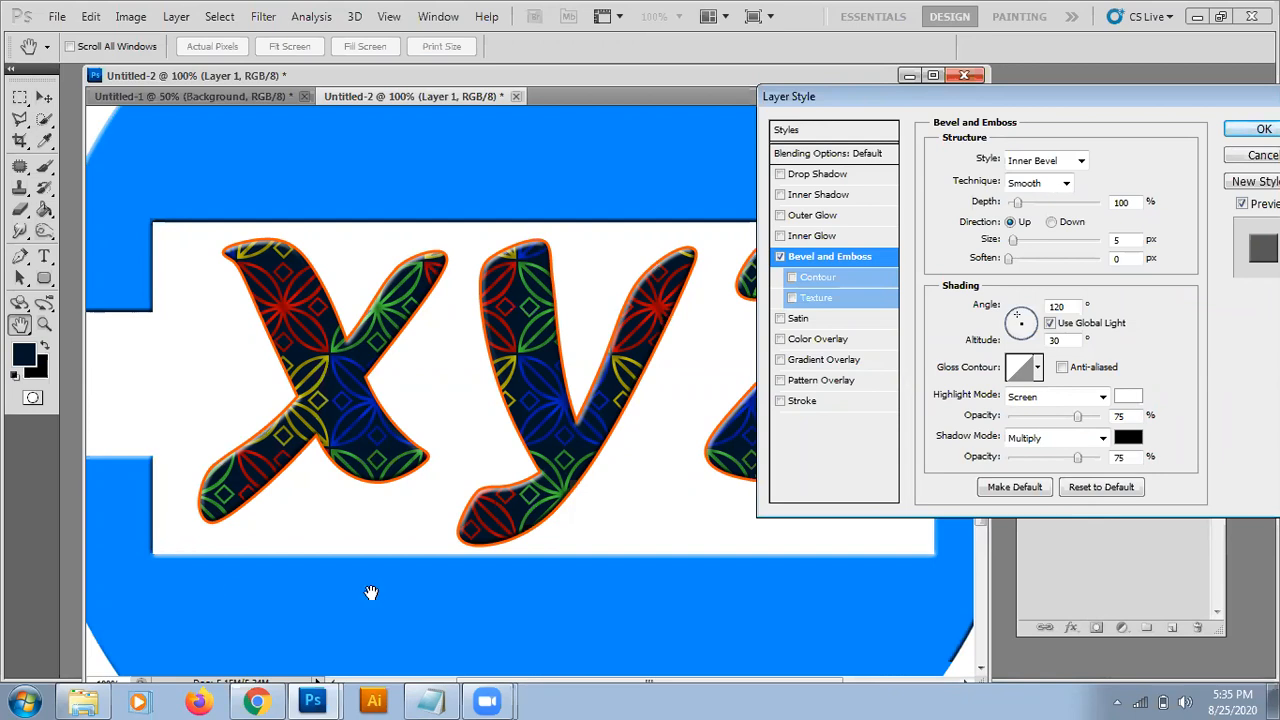
click(1262, 129)
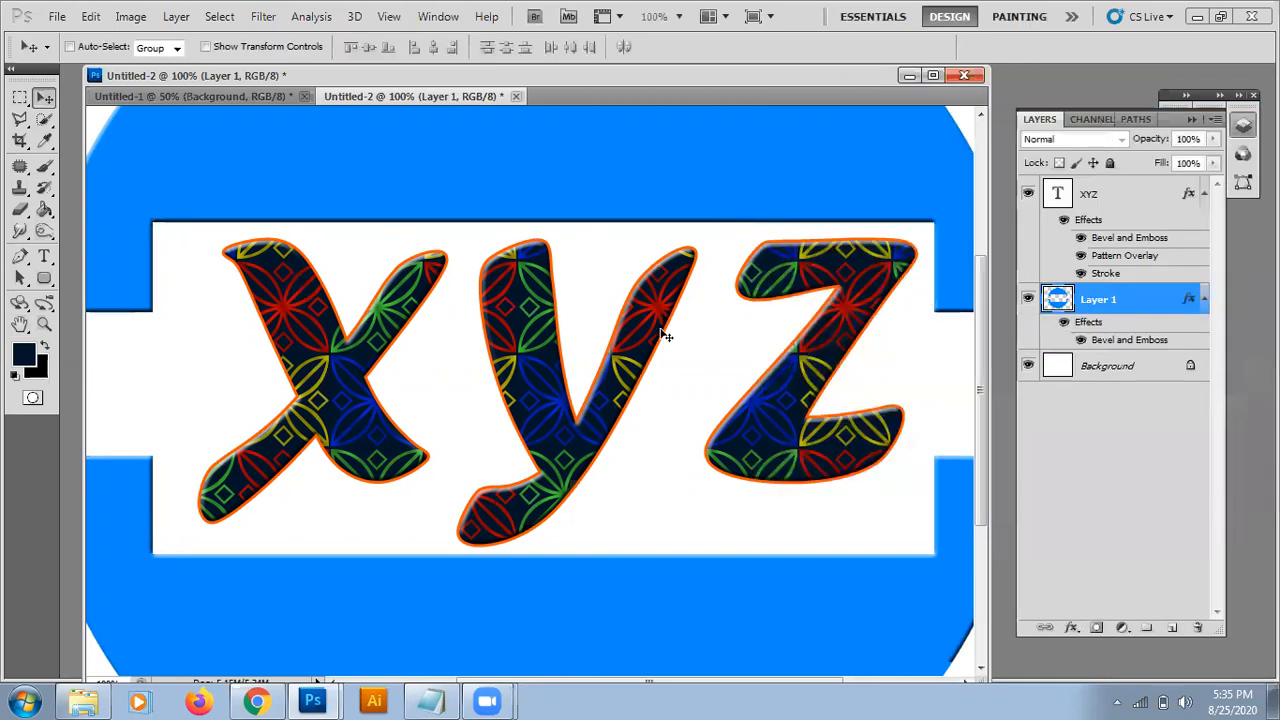
Hide the Background layer to leave the whole "XYZ" logo on transparency.
key(ctrl+minus)
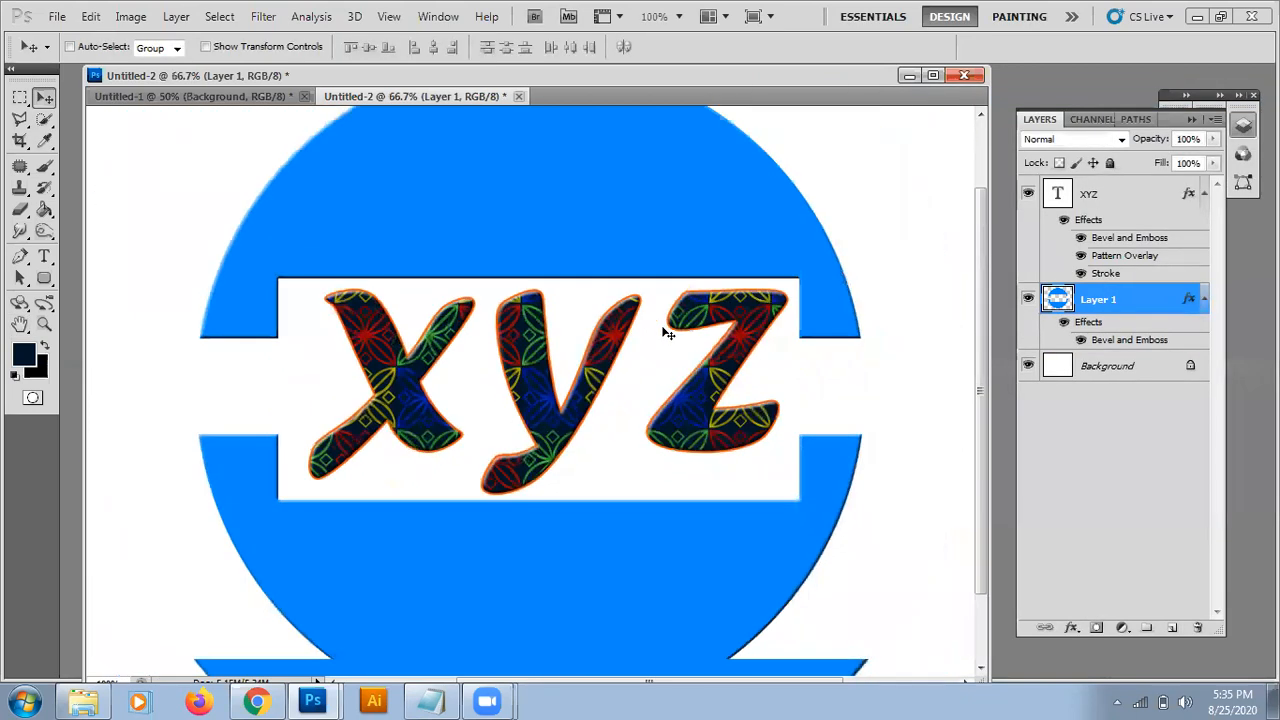
key(ctrl+minus)
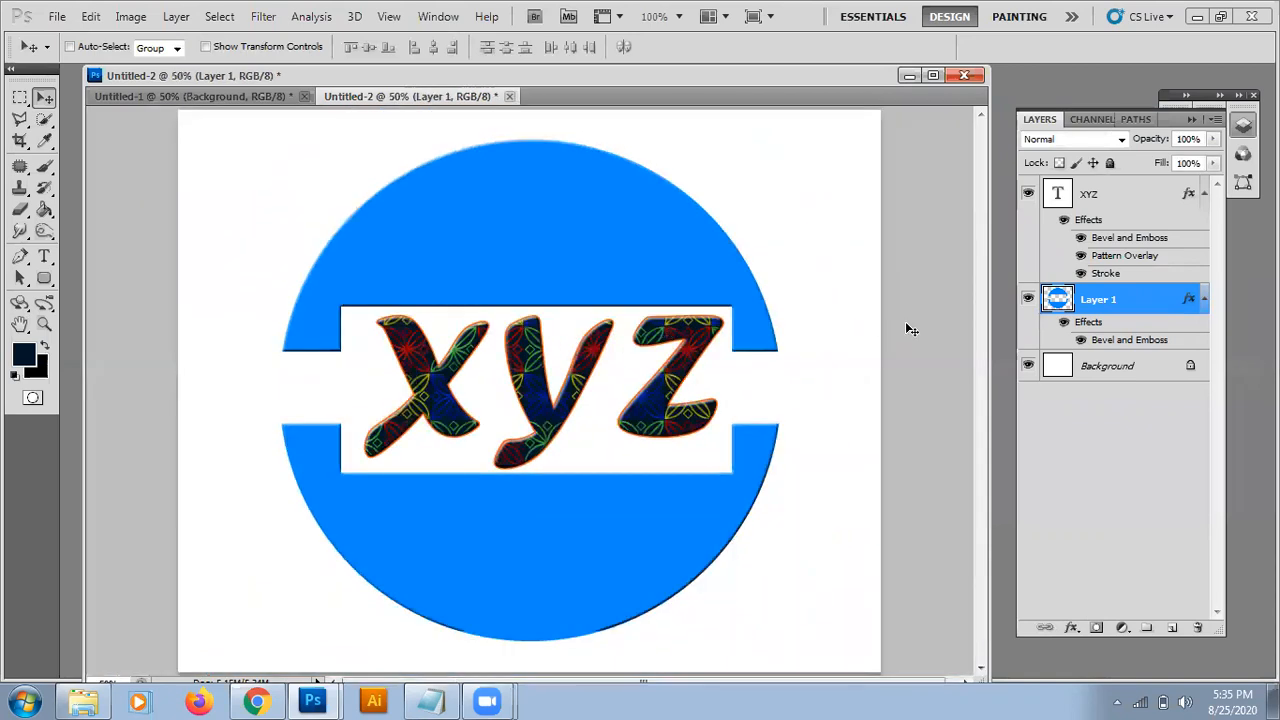
click(1027, 366)
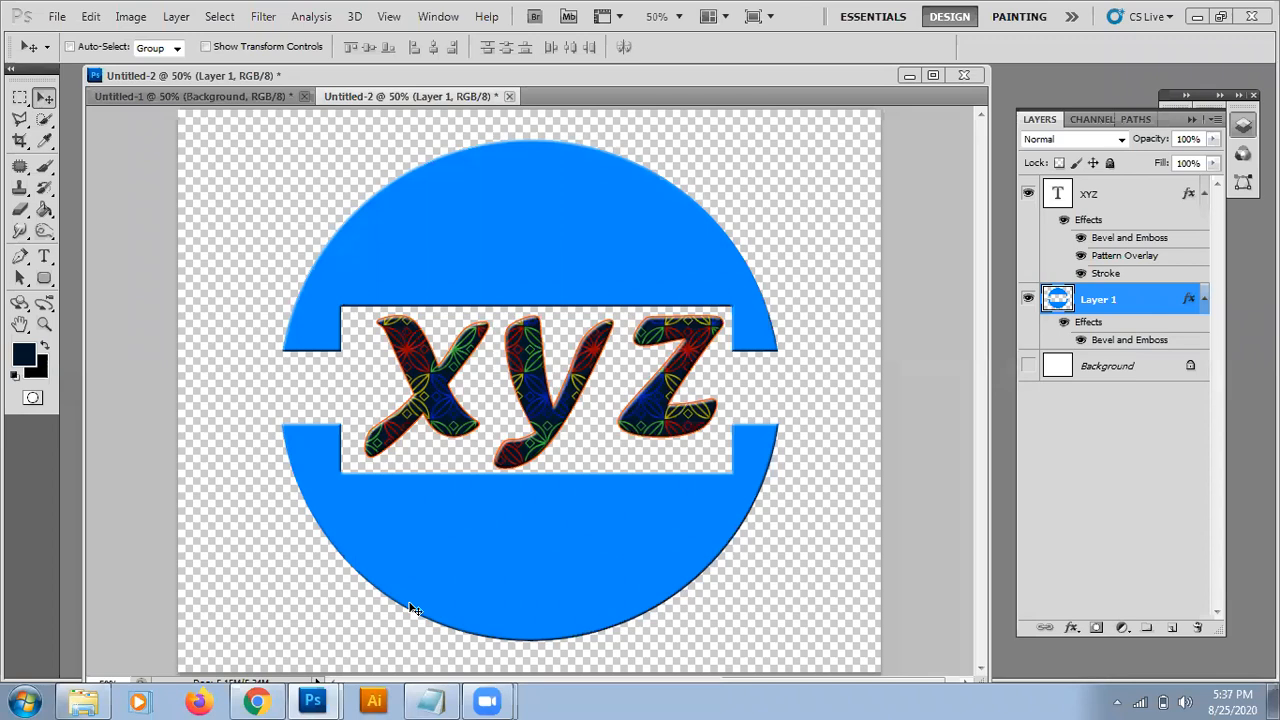
click(494, 438)
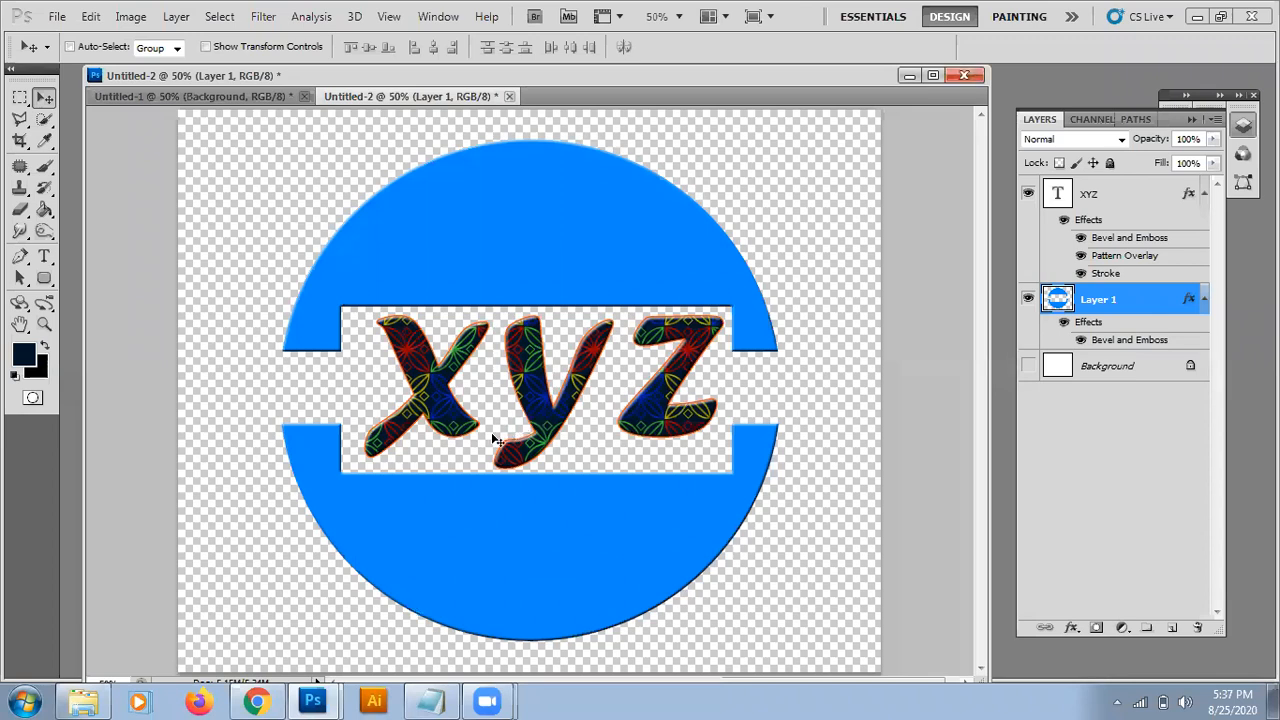
Save a copy of the logo to the Desktop in PNG format with the file name XYZ.
key(ctrl+alt+s)
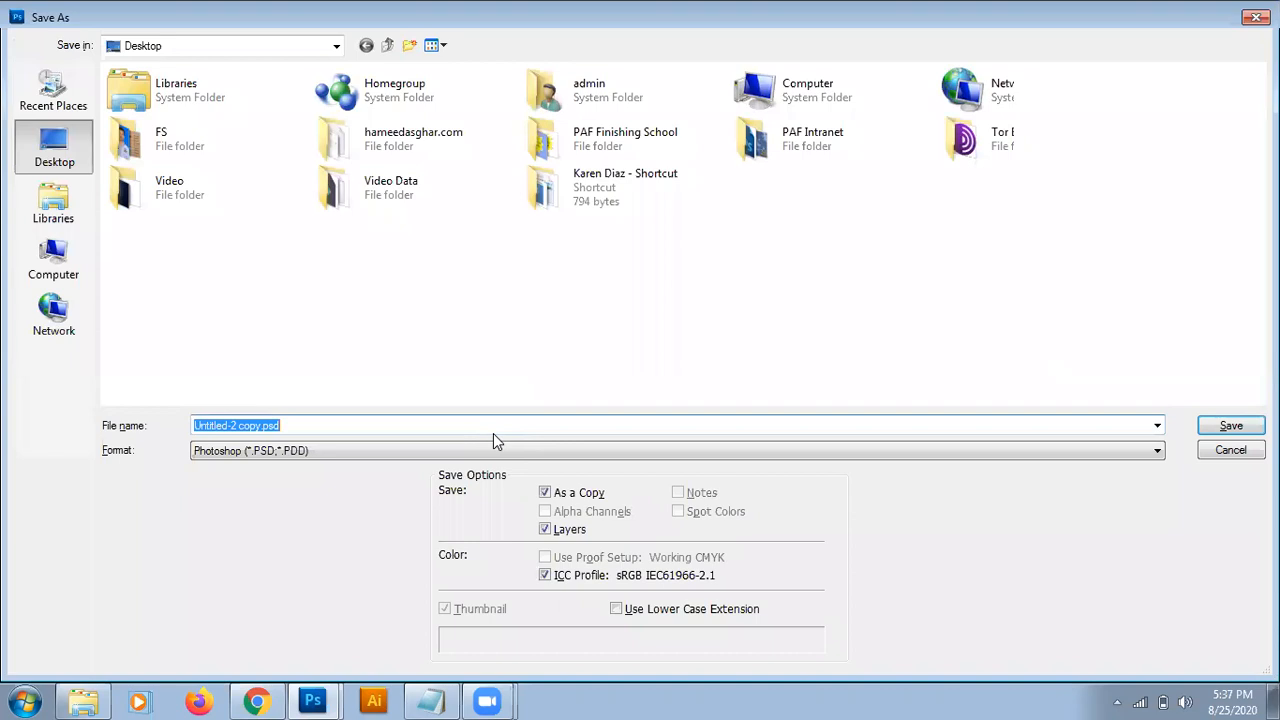
click(419, 451)
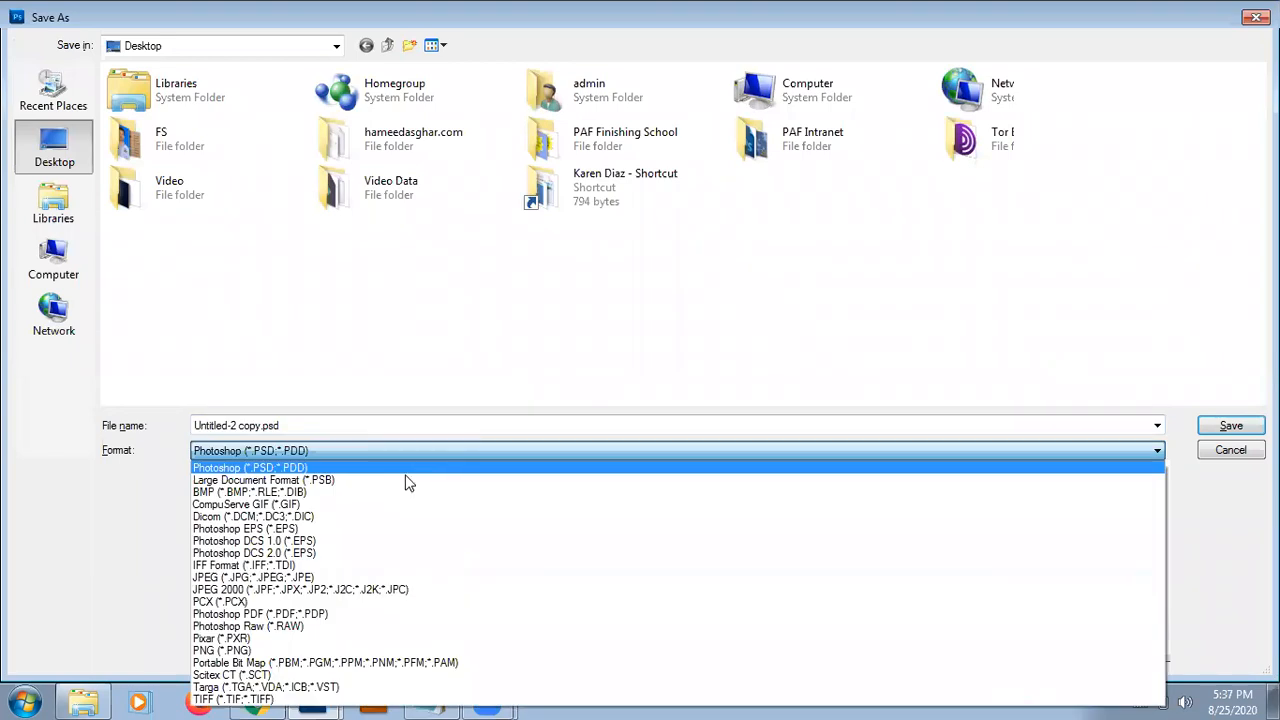
click(296, 649)
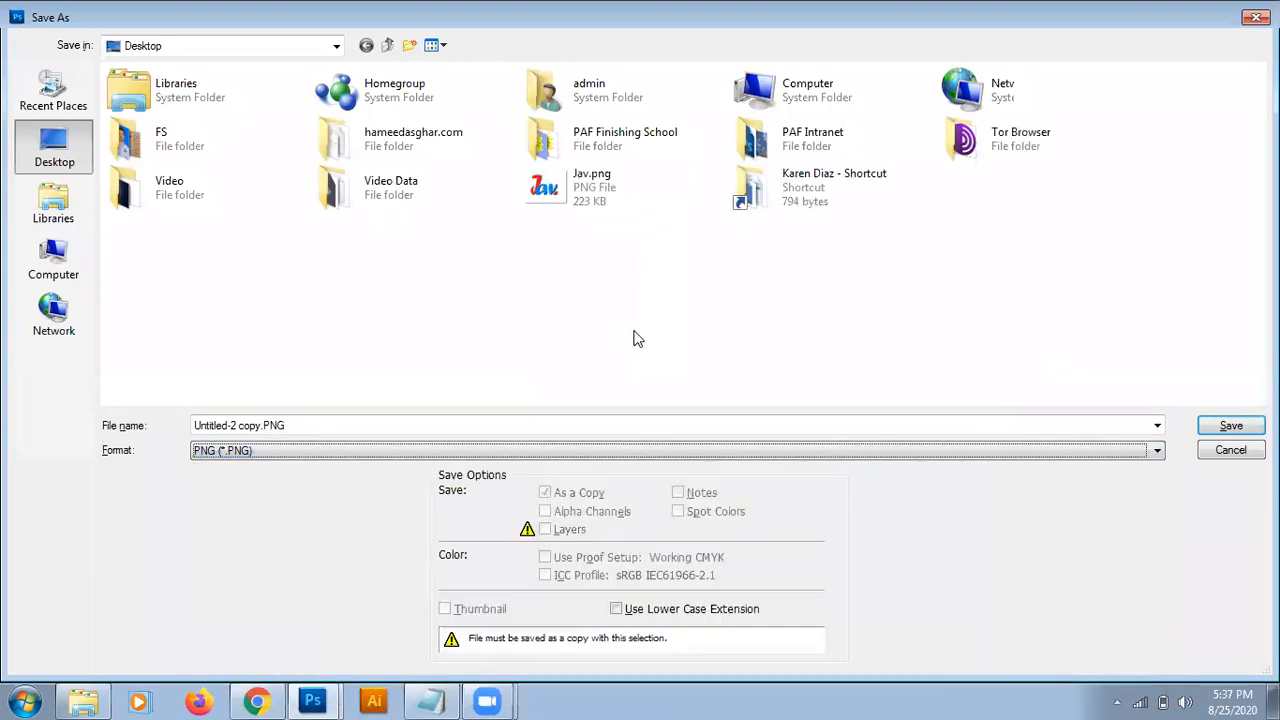
click(301, 421)
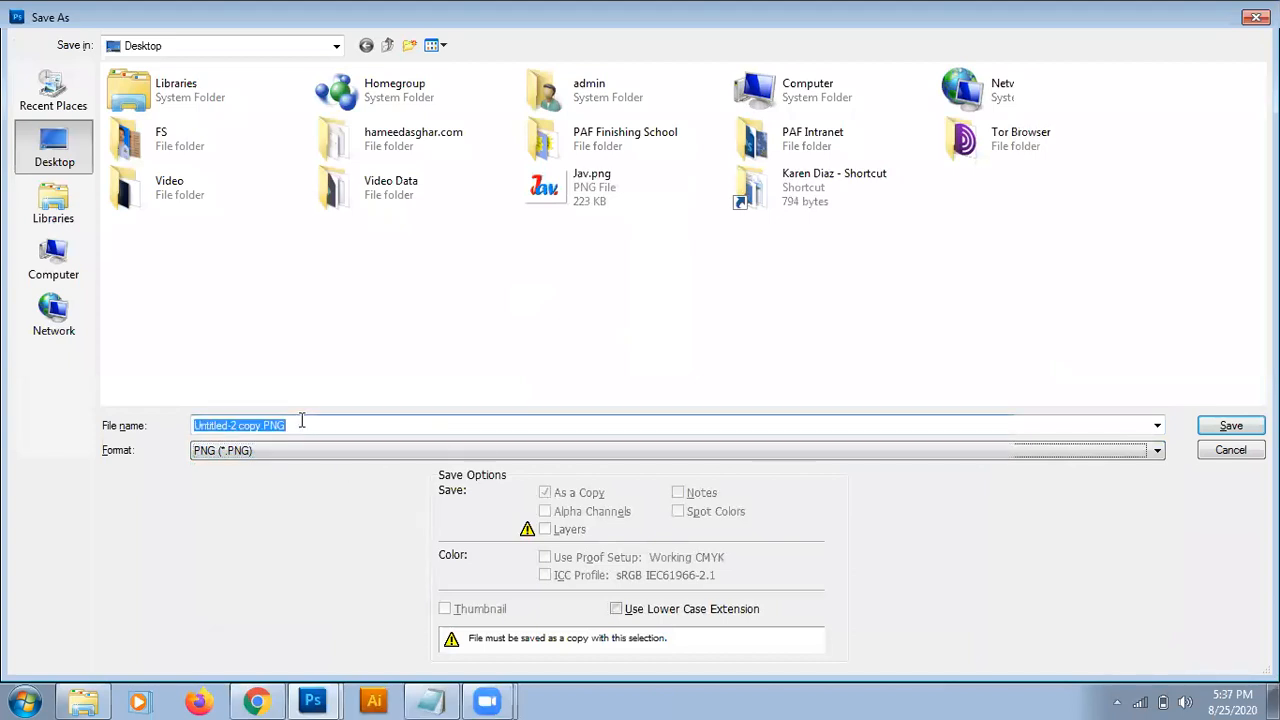
text(XYZ)
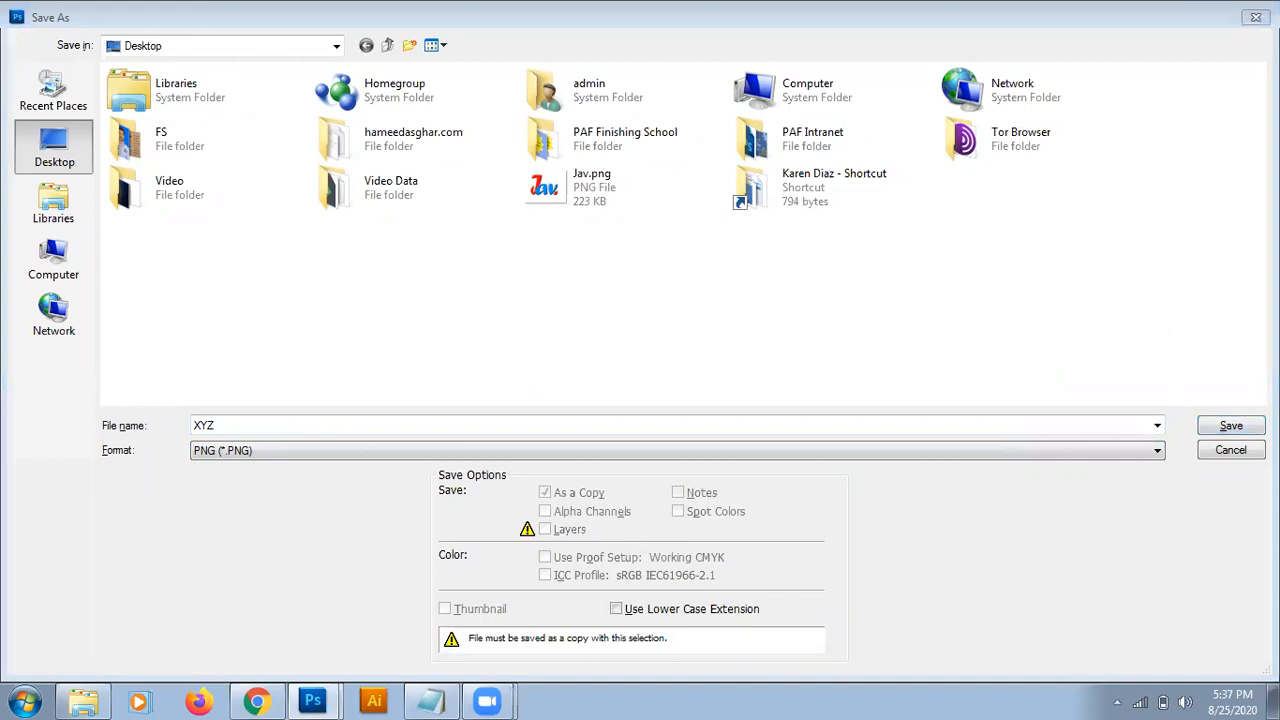
click(1229, 425)
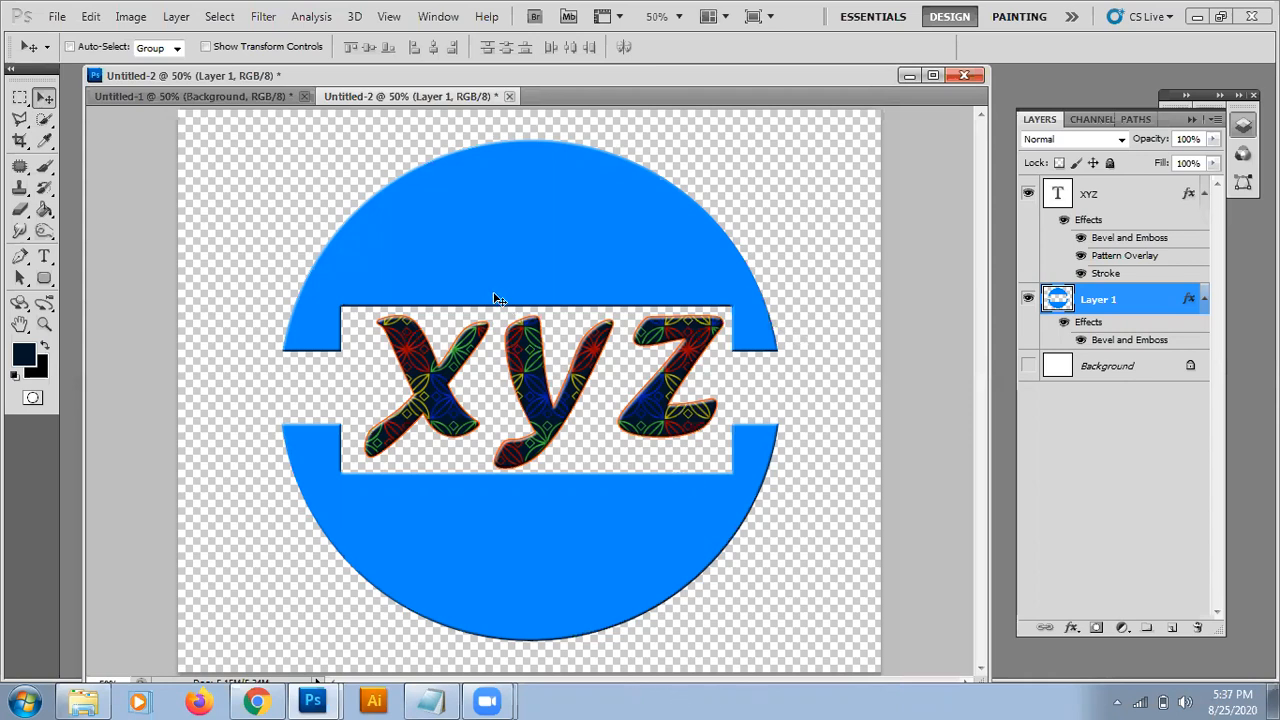
Switch to the Untitled-1 document to view the "Jav." lettering.
click(240, 94)
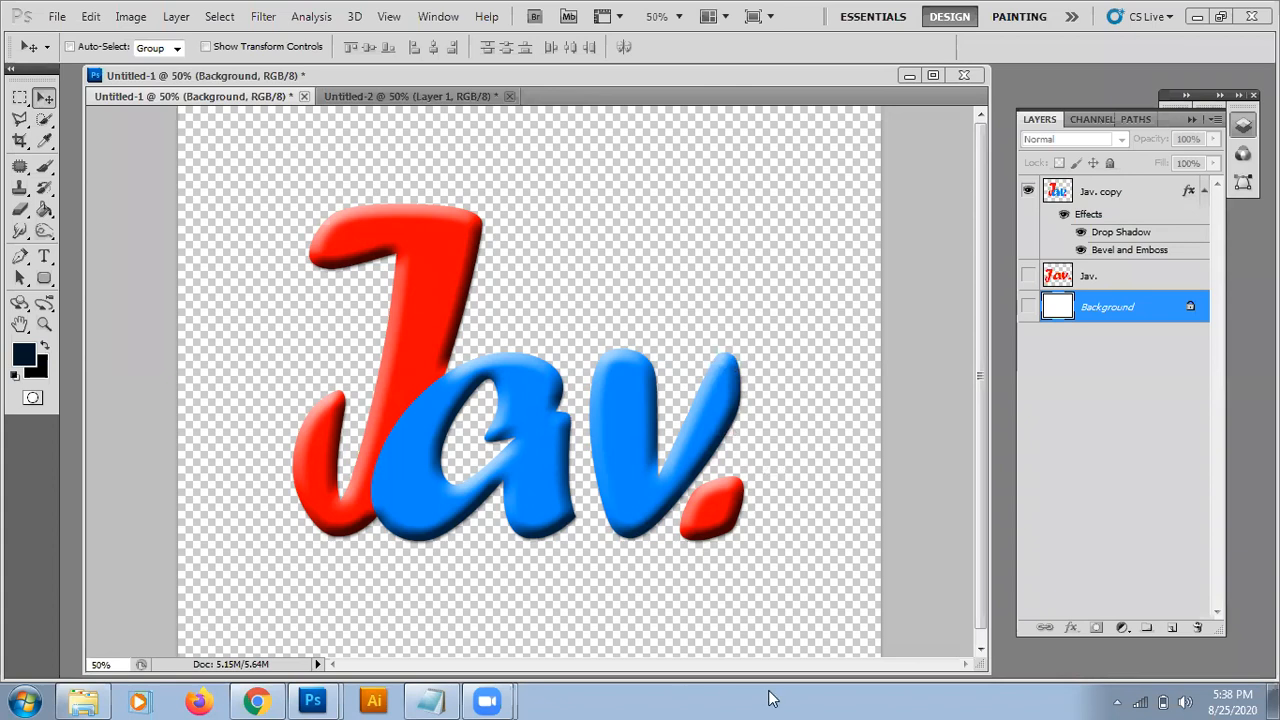
mouse_move(1163, 700)
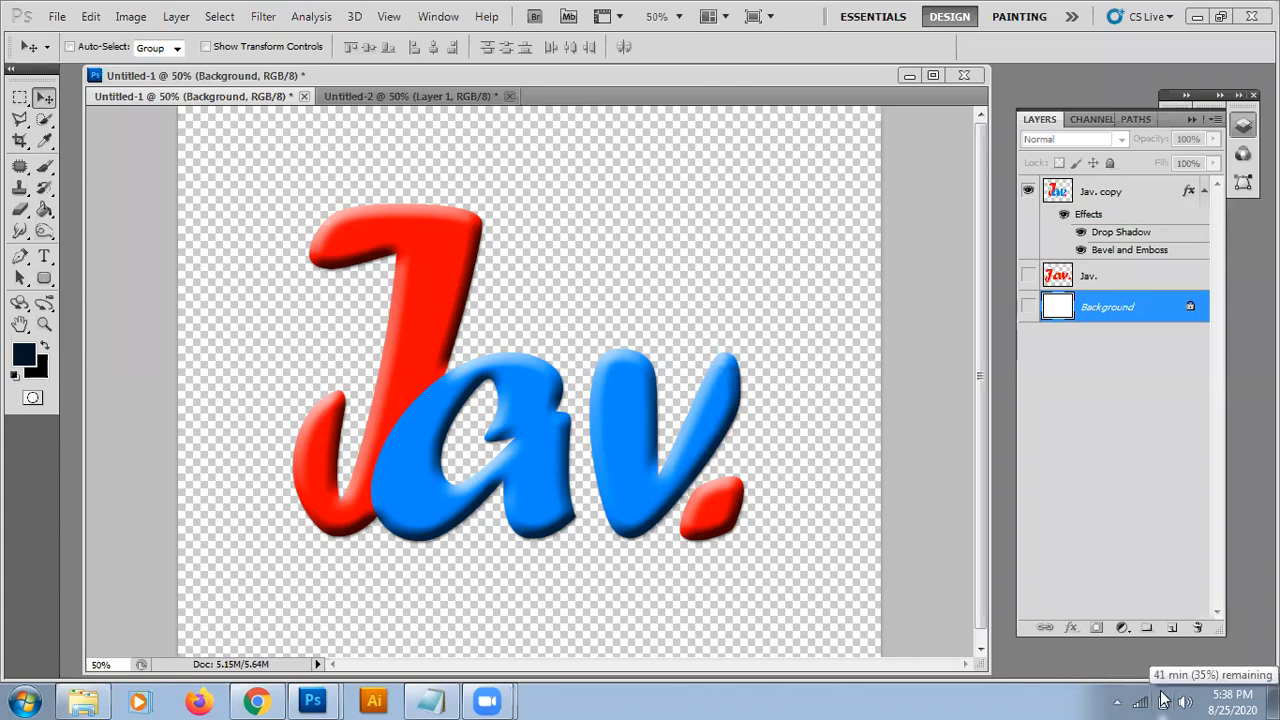